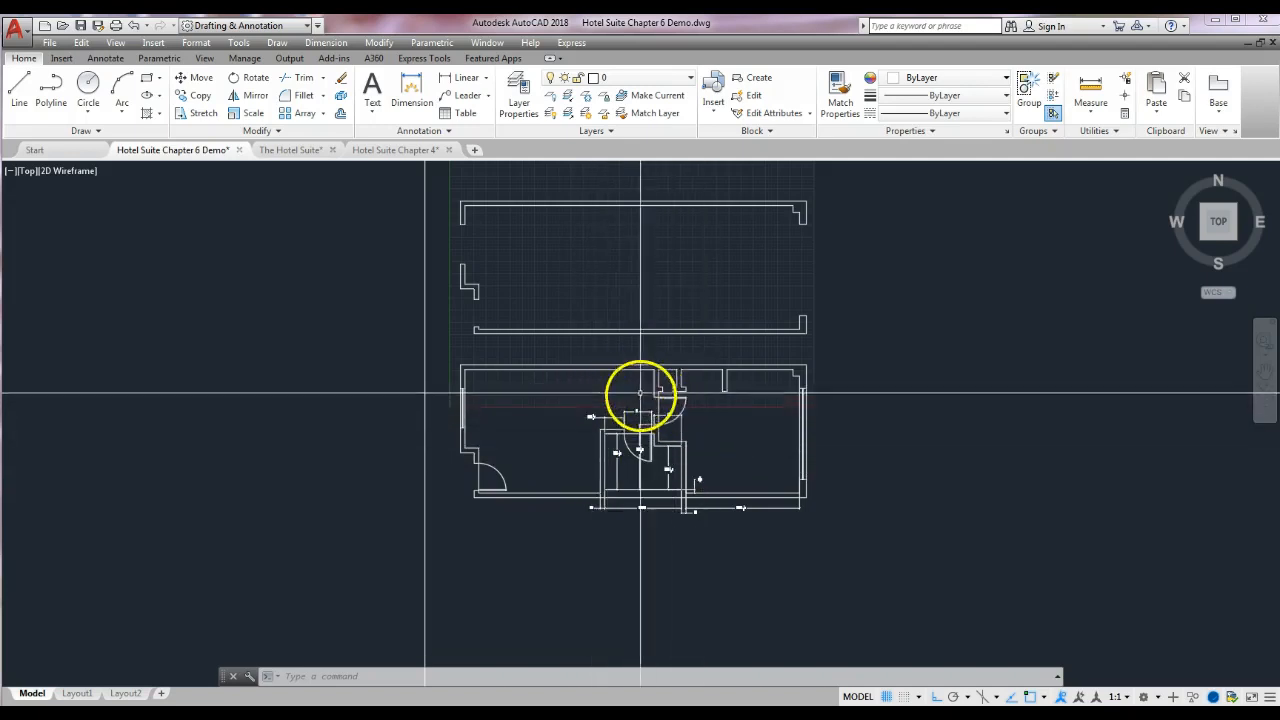
- Examine the bathroom wall and door dimensions in the dimensioned lower floor plan, then the empty wall outline above it
{"action": "scroll", "coordinate": [659, 472], "scroll_direction": "up", "scroll_amount": 3}
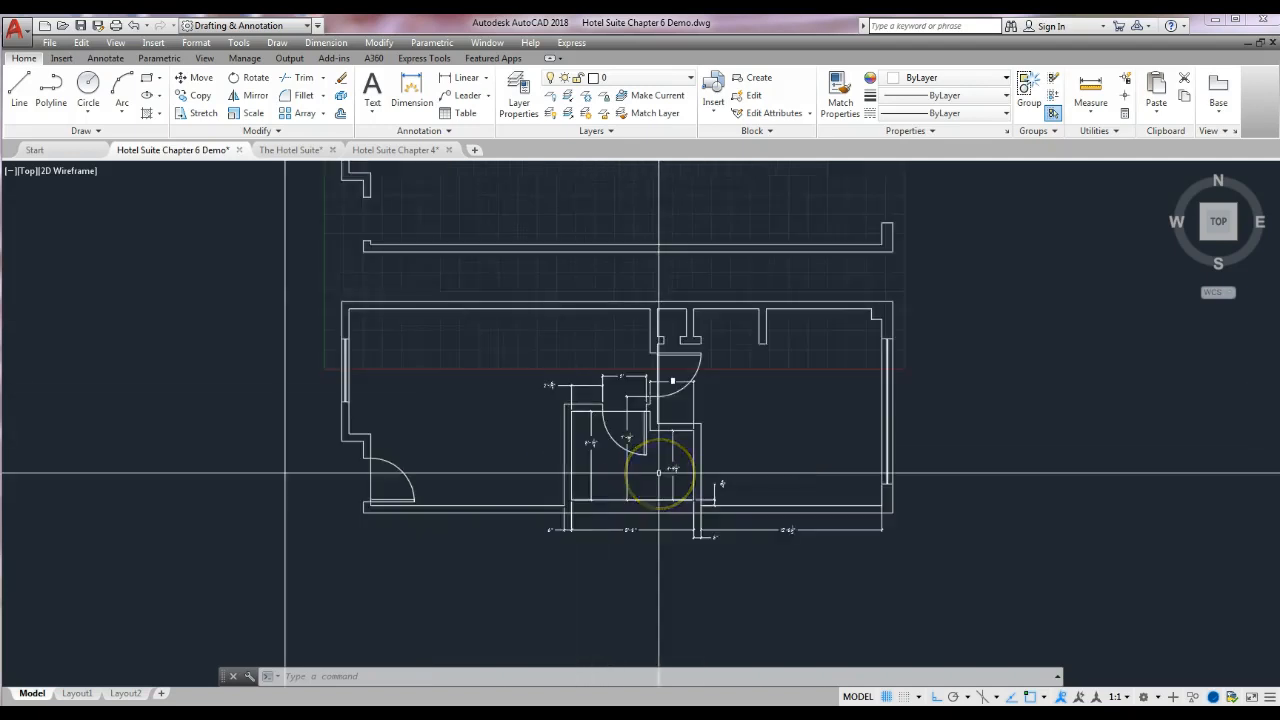
{"action": "scroll", "coordinate": [659, 472], "scroll_direction": "up", "scroll_amount": 2}
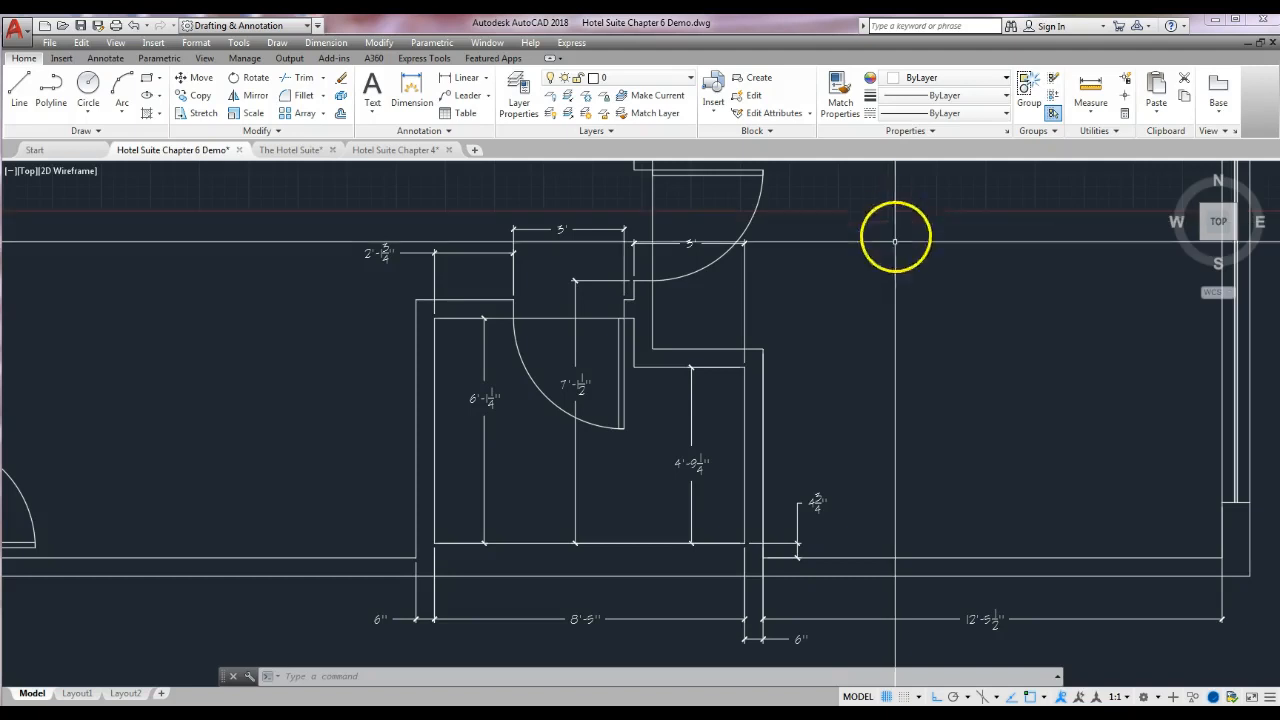
{"action": "middle_click_drag", "start_coordinate": [907, 432], "coordinate": [872, 287]}
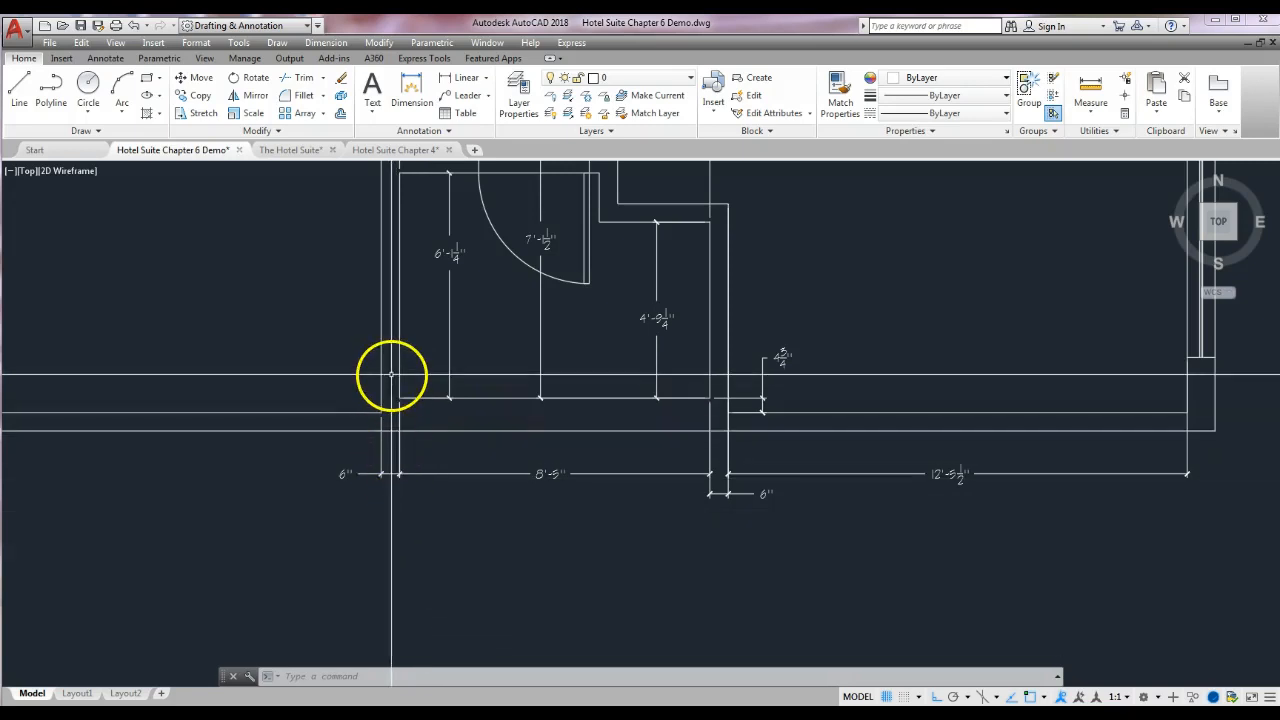
{"action": "scroll", "coordinate": [443, 537], "scroll_direction": "down", "scroll_amount": 2}
{"action": "middle_click_drag", "start_coordinate": [463, 550], "coordinate": [537, 554]}
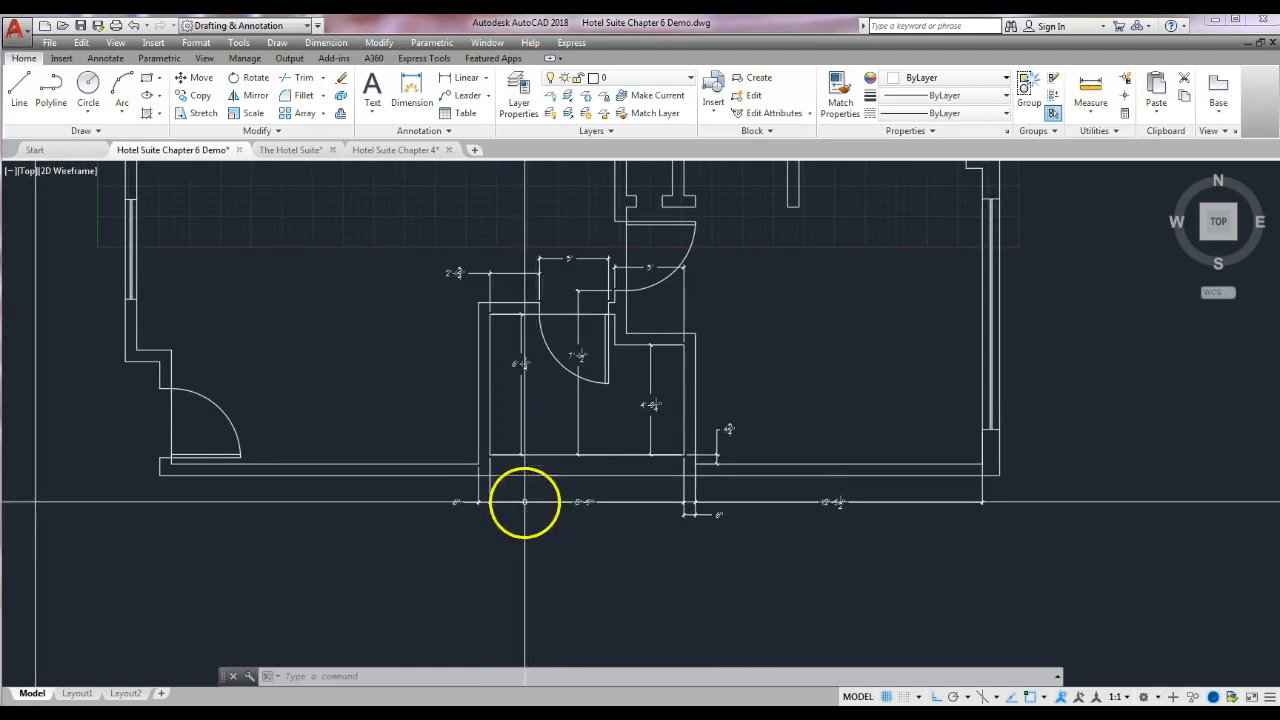
{"action": "middle_click_drag", "start_coordinate": [509, 471], "coordinate": [514, 580]}
{"action": "middle_click_drag", "start_coordinate": [527, 345], "coordinate": [512, 626]}
{"action": "middle_click_drag", "start_coordinate": [529, 380], "coordinate": [572, 458]}
{"action": "scroll", "coordinate": [572, 458], "scroll_direction": "down", "scroll_amount": 3}
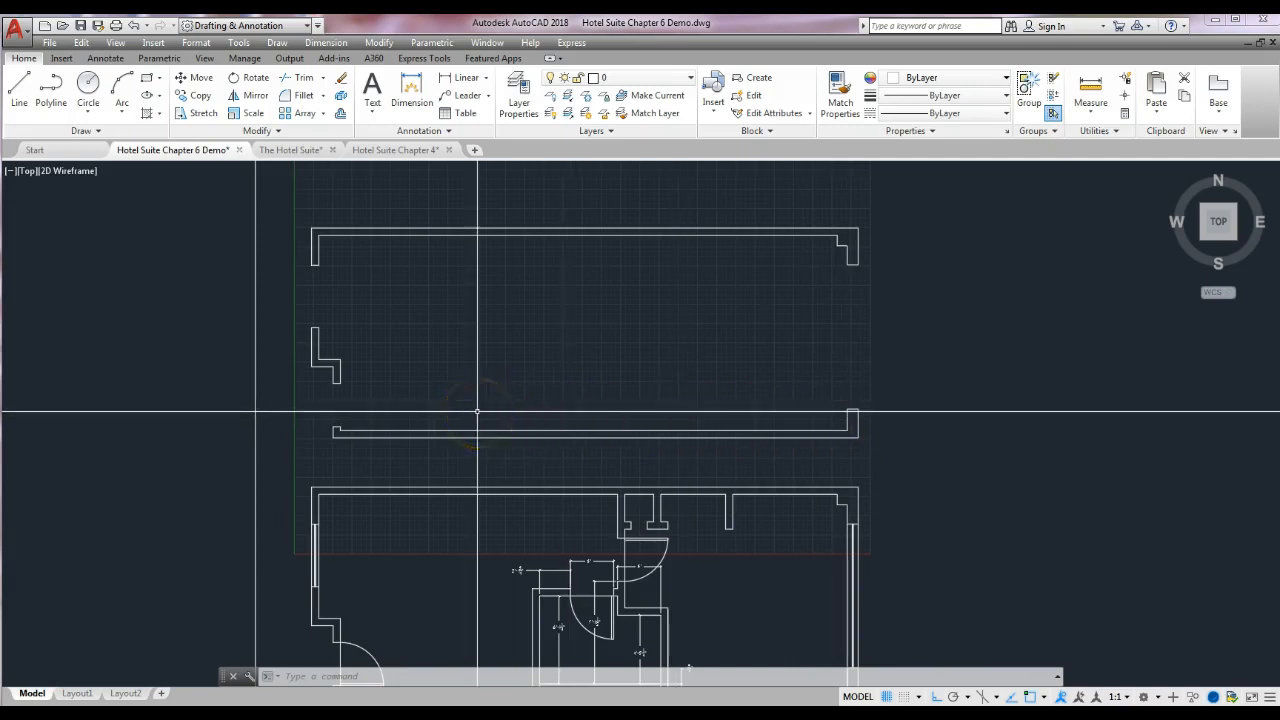
- Add a vertical construction line offset 12'5-1/2 to the left of the right wall's inner face in the upper plan
{"action": "left_click", "coordinate": [98, 133]}
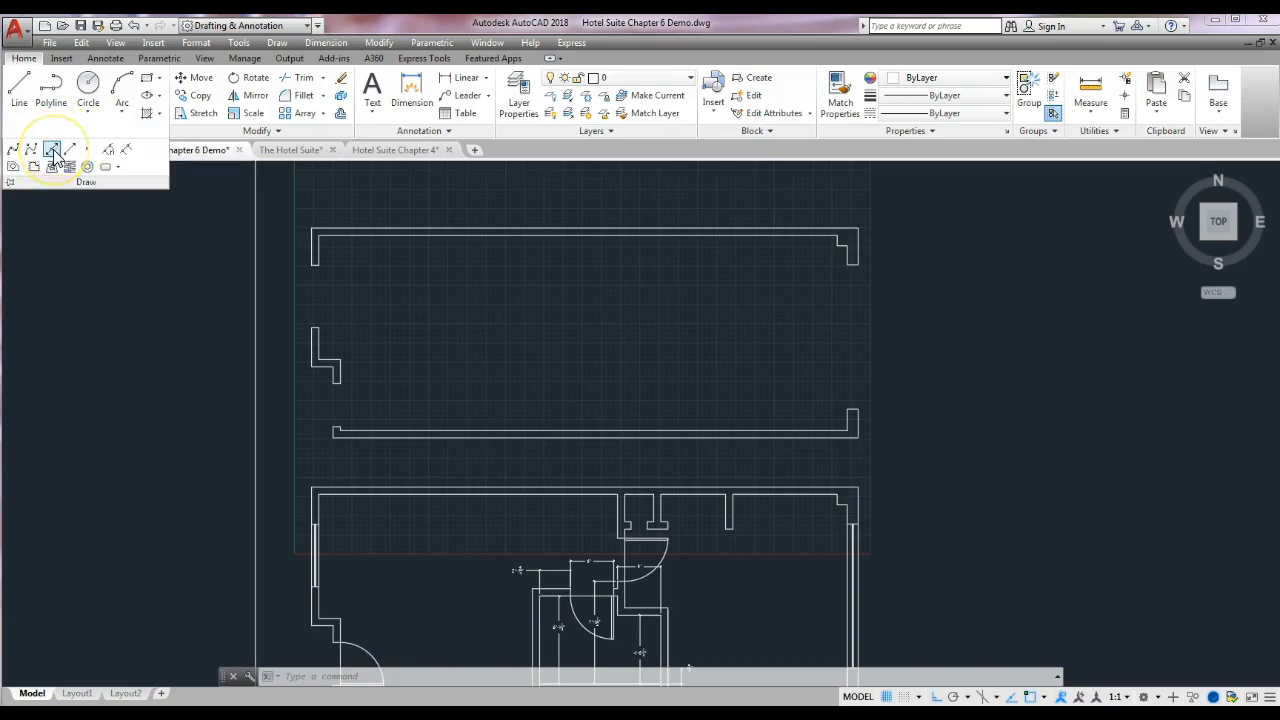
{"action": "left_click", "coordinate": [52, 150]}
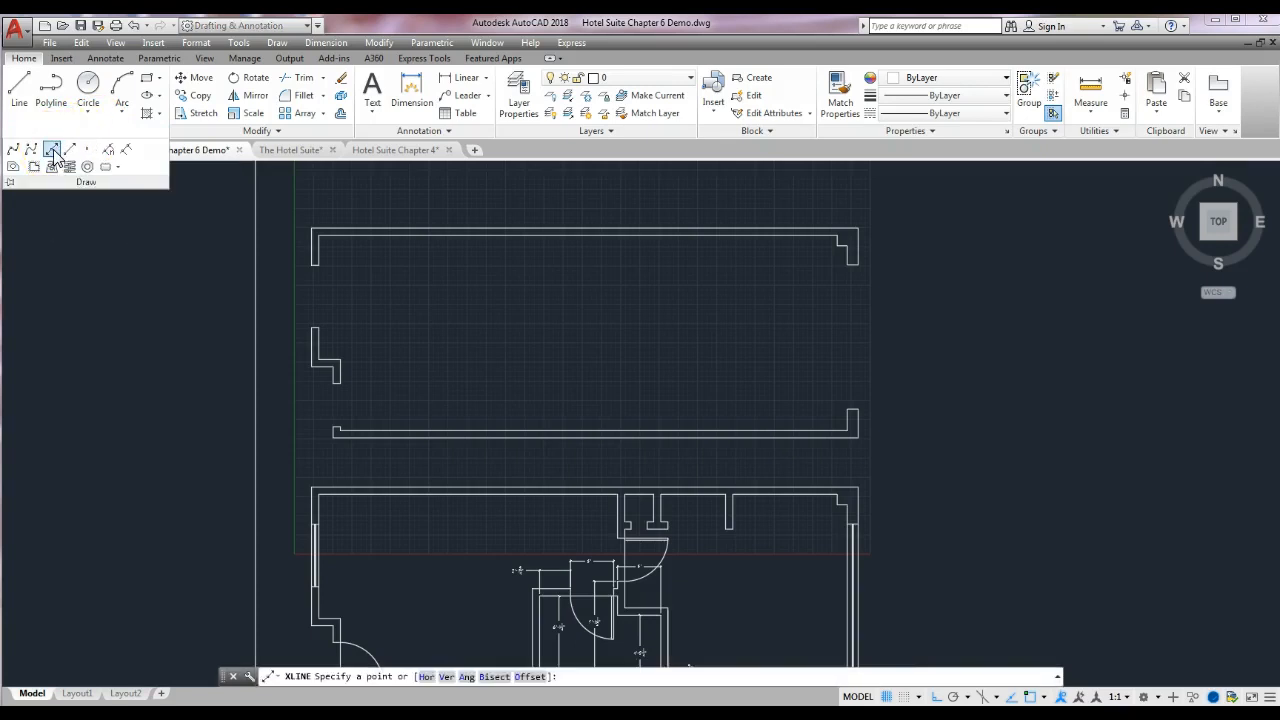
{"action": "left_click", "coordinate": [530, 677]}
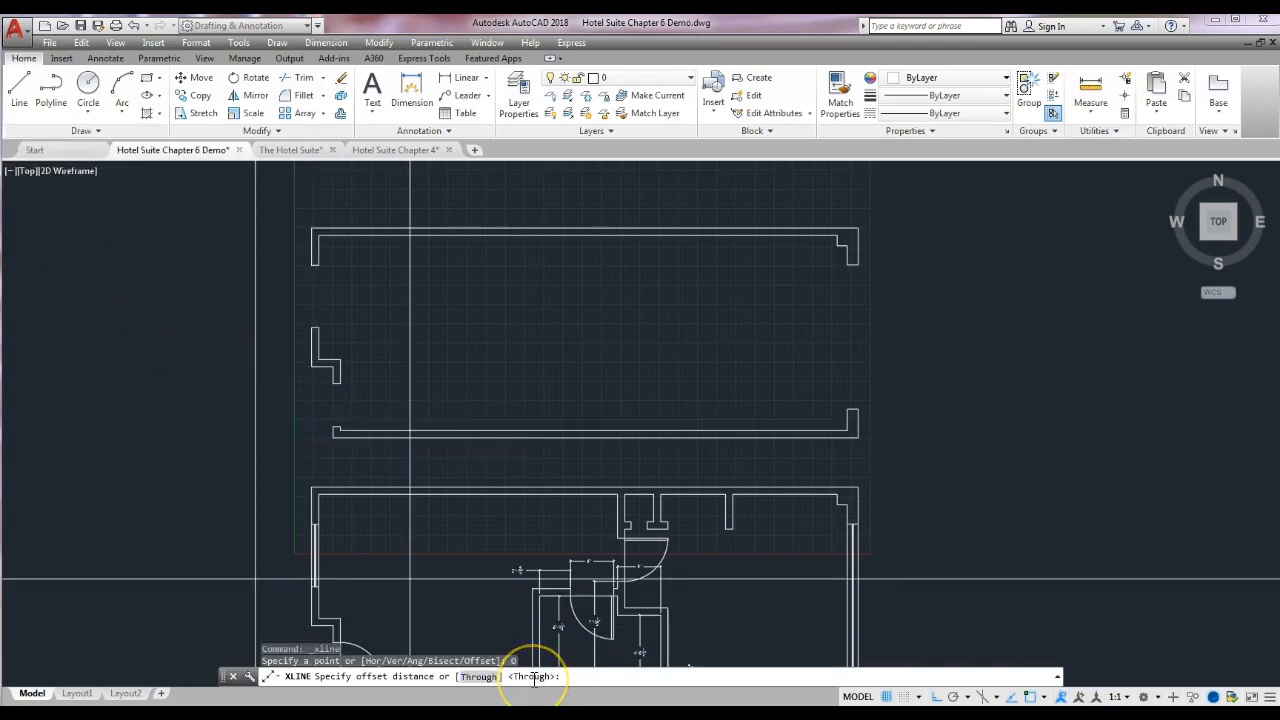
{"action": "scroll", "coordinate": [757, 600], "scroll_direction": "up", "scroll_amount": 5}
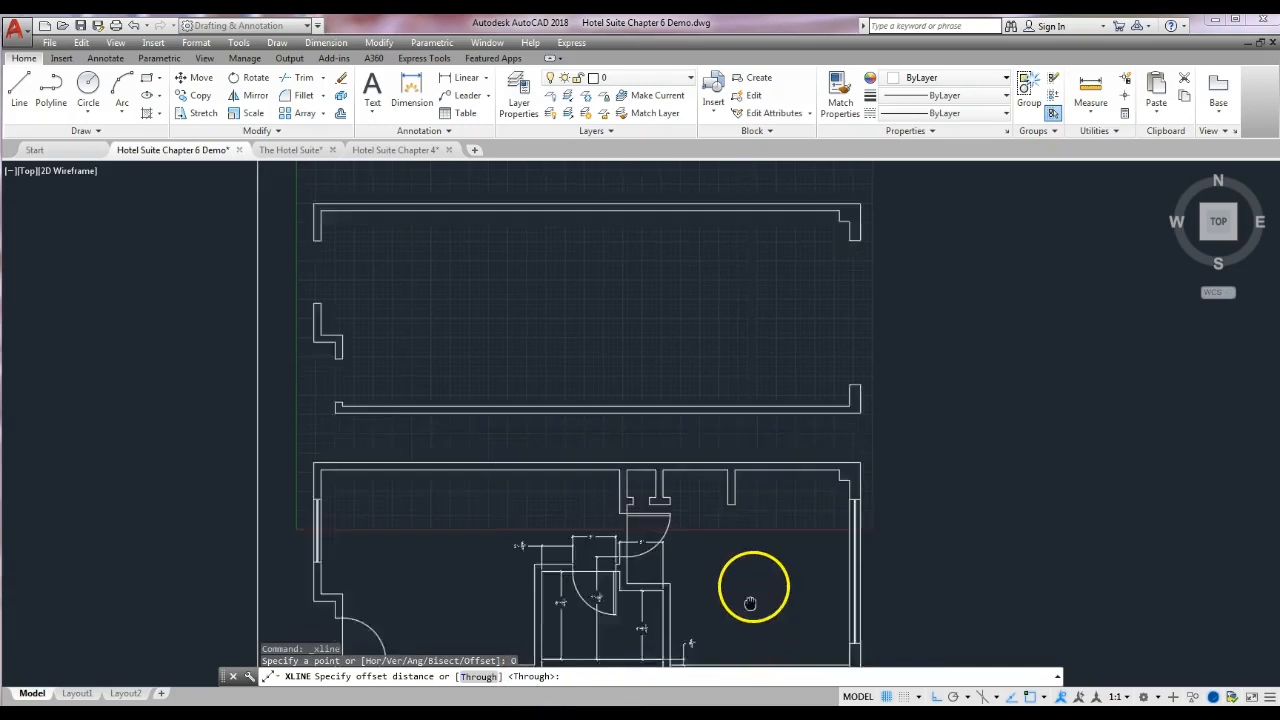
{"action": "scroll", "coordinate": [773, 637], "scroll_direction": "up", "scroll_amount": 2}
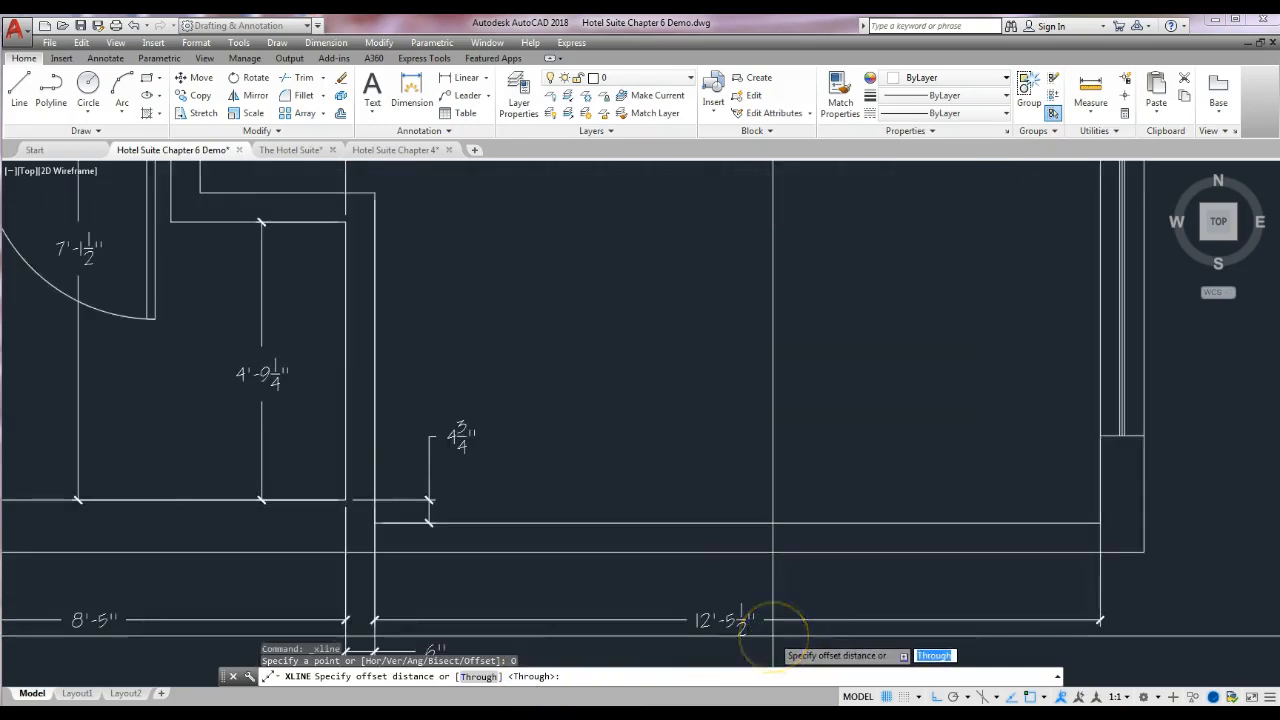
{"action": "scroll", "coordinate": [843, 597], "scroll_direction": "down", "scroll_amount": 5}
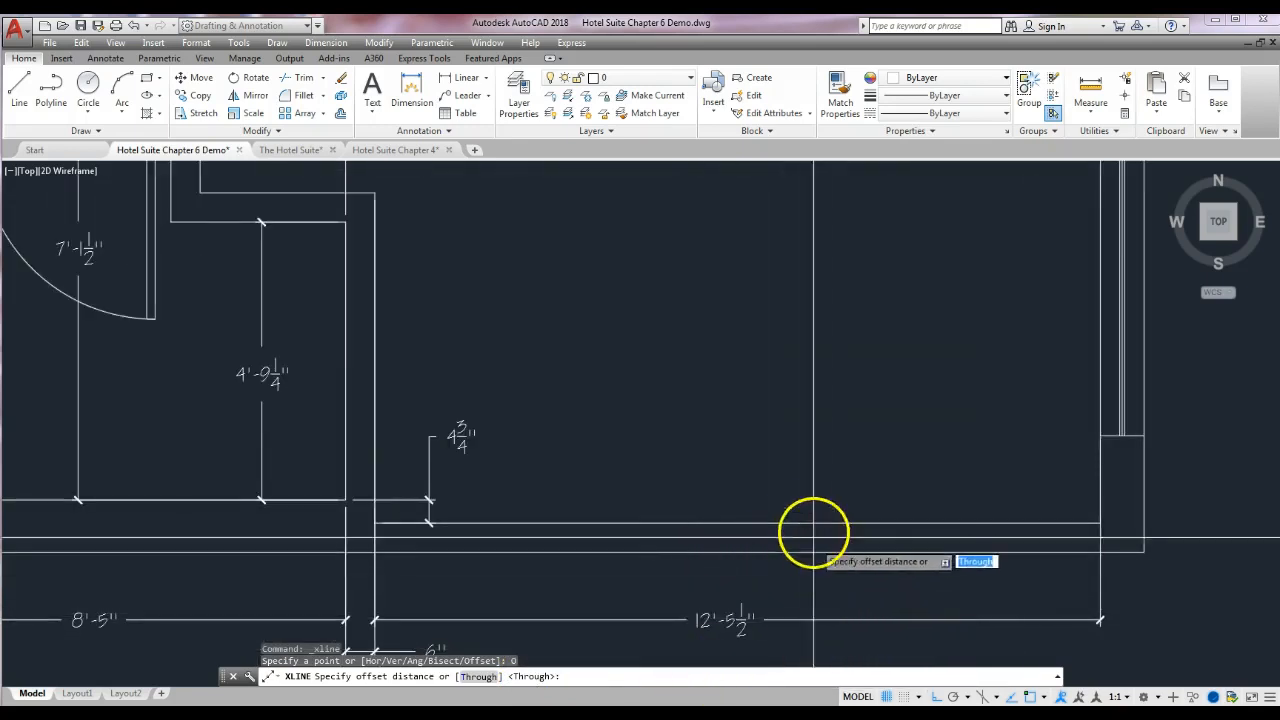
{"action": "scroll", "coordinate": [765, 495], "scroll_direction": "down", "scroll_amount": 4}
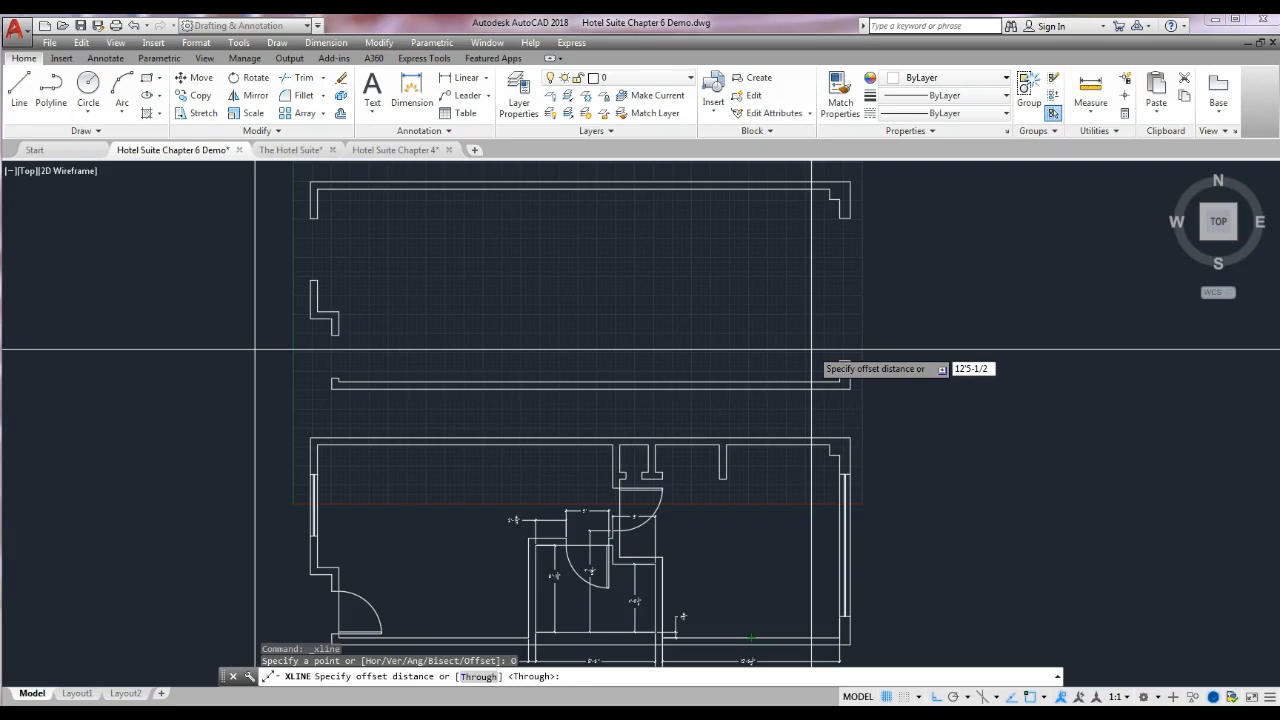
{"action": "key", "text": "Return"}
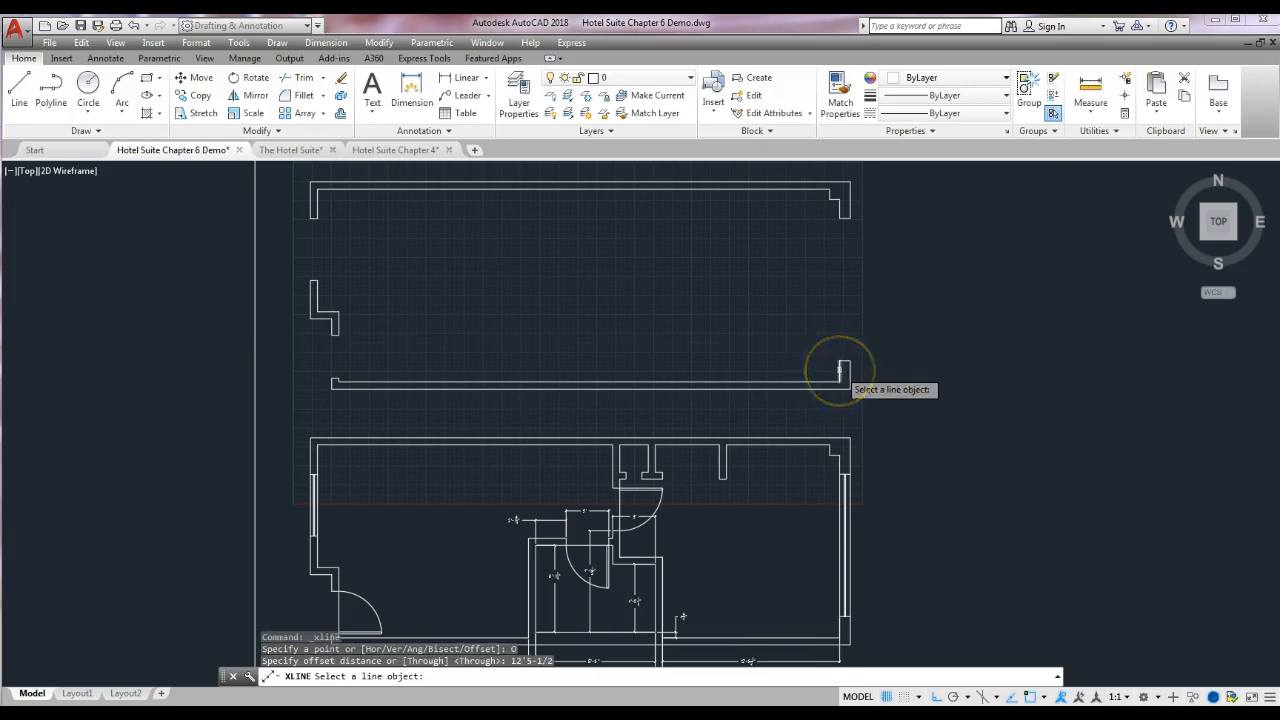
{"action": "left_click", "coordinate": [840, 371]}
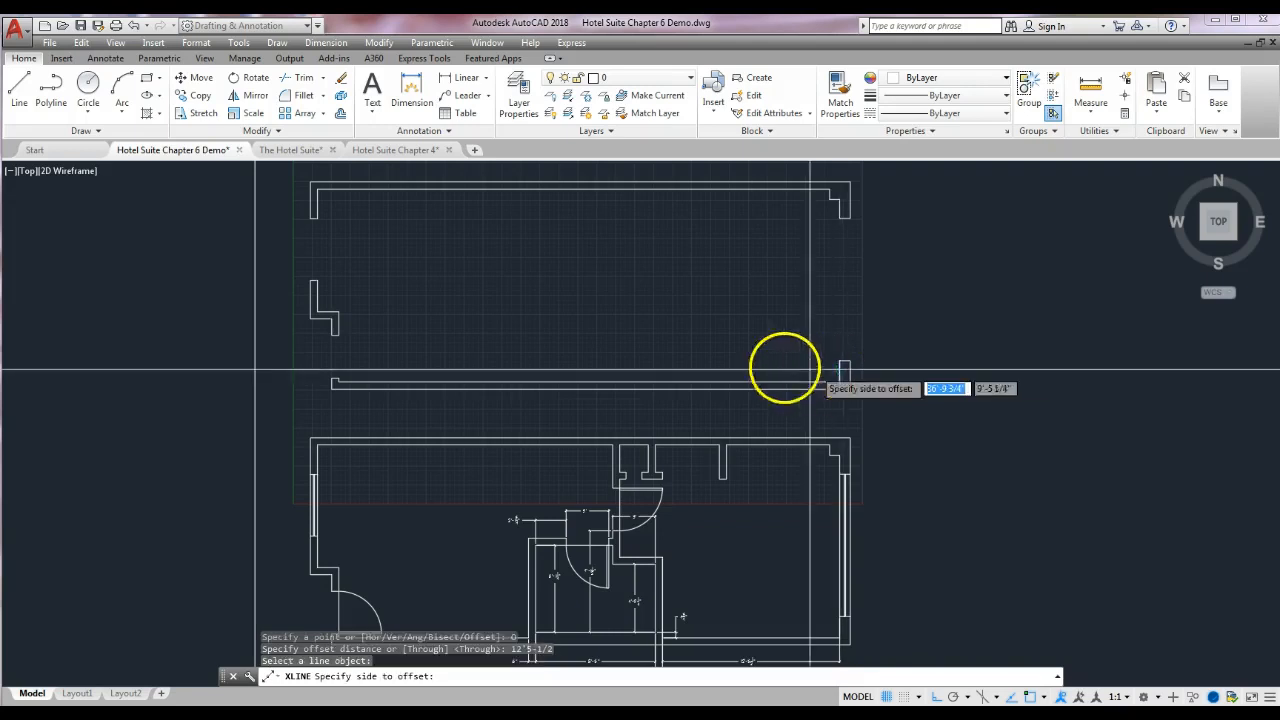
{"action": "left_click", "coordinate": [567, 355]}
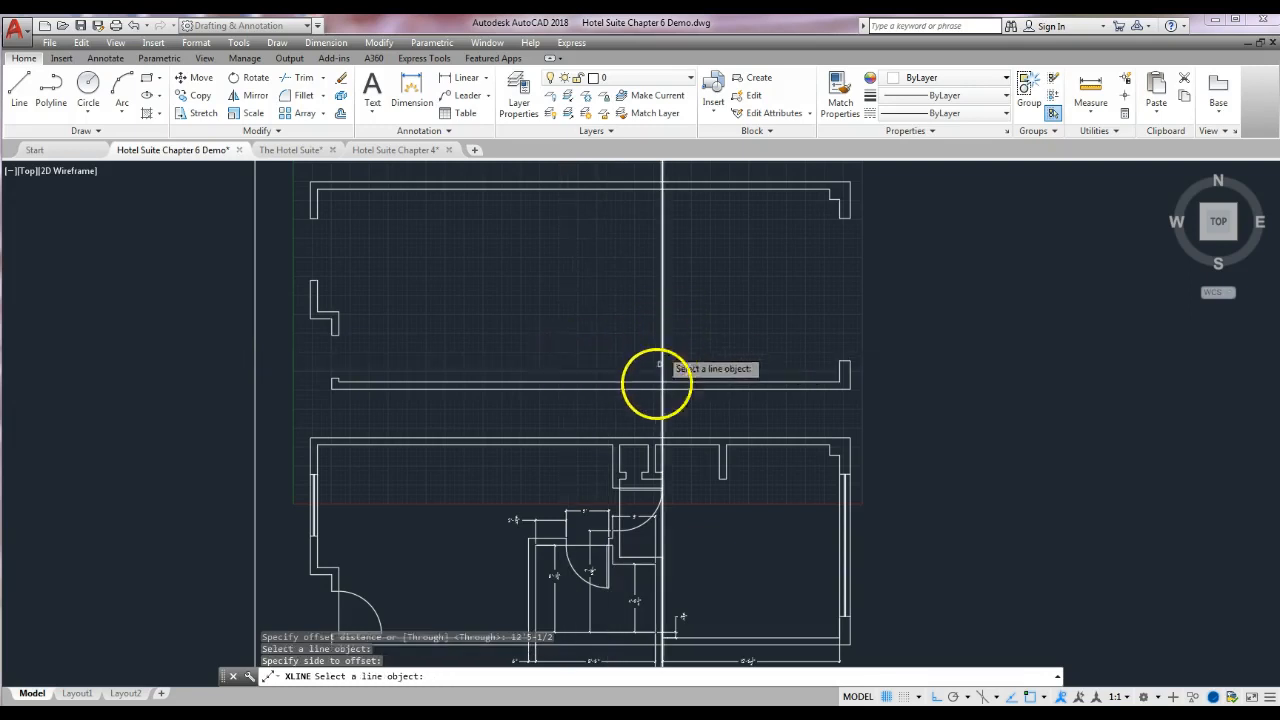
{"action": "middle_click_drag", "start_coordinate": [668, 603], "coordinate": [680, 523]}
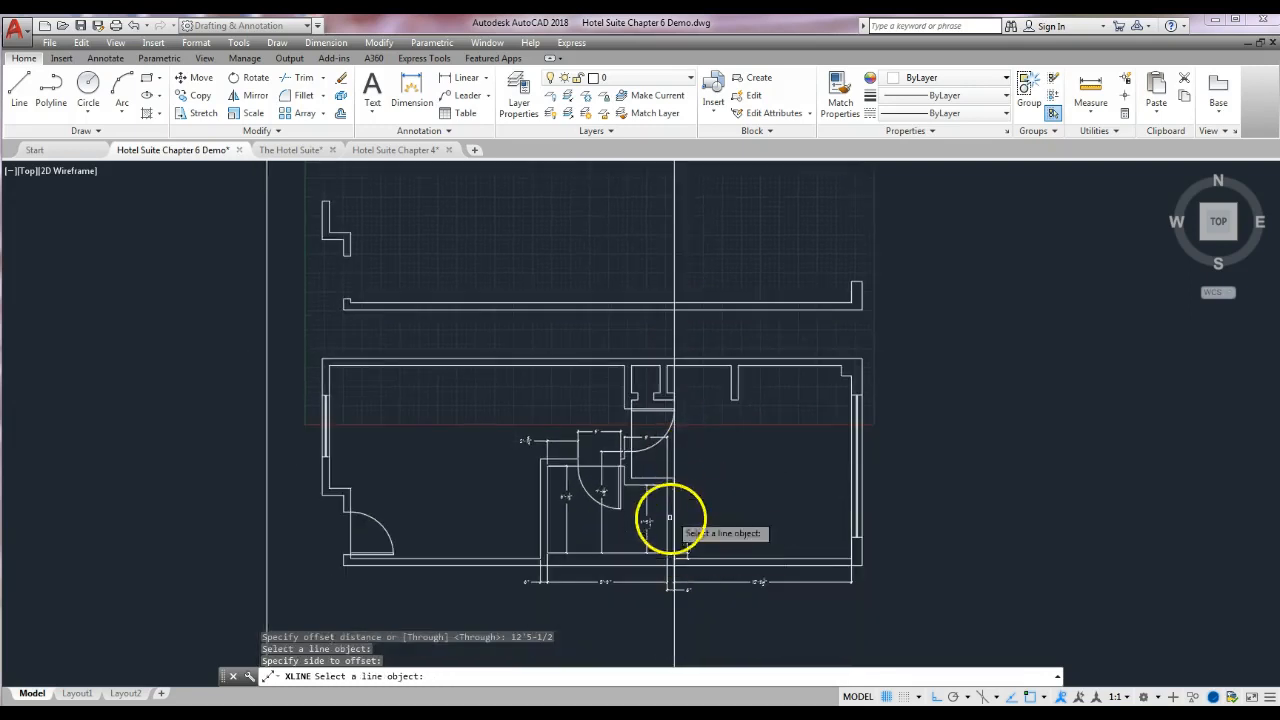
{"action": "middle_click_drag", "start_coordinate": [686, 451], "coordinate": [694, 517]}
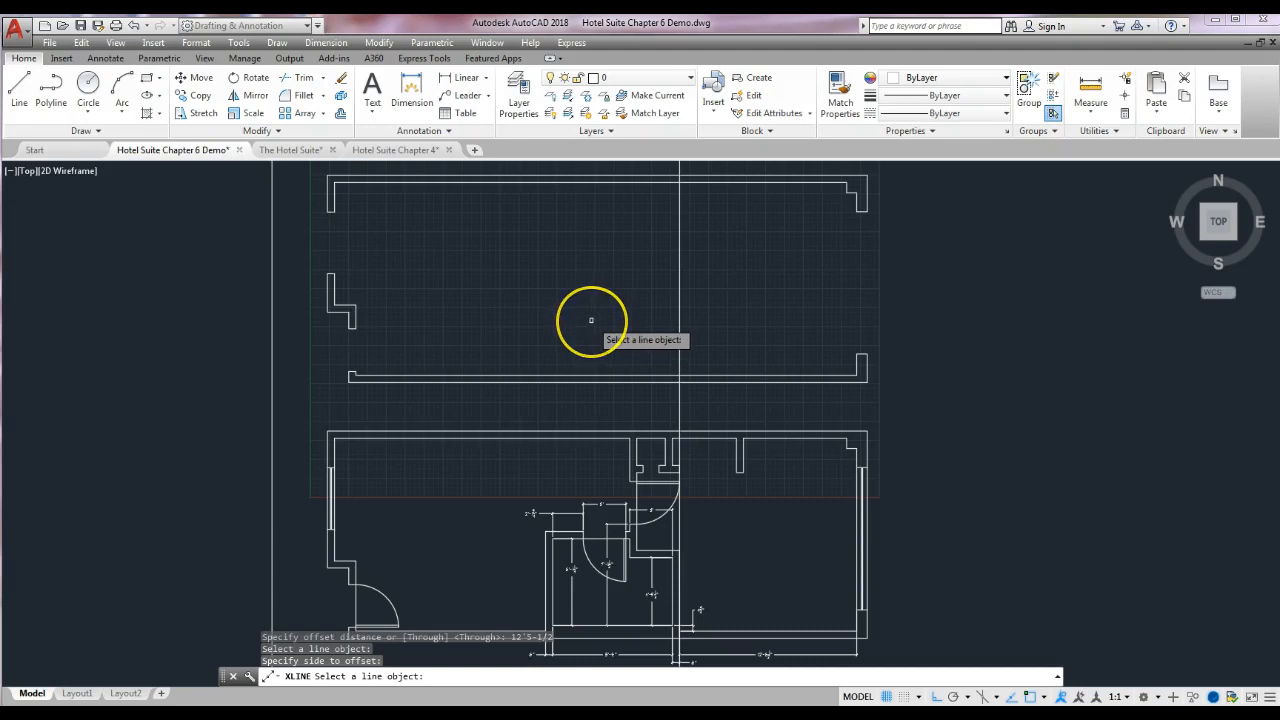
{"action": "key", "text": "Return"}
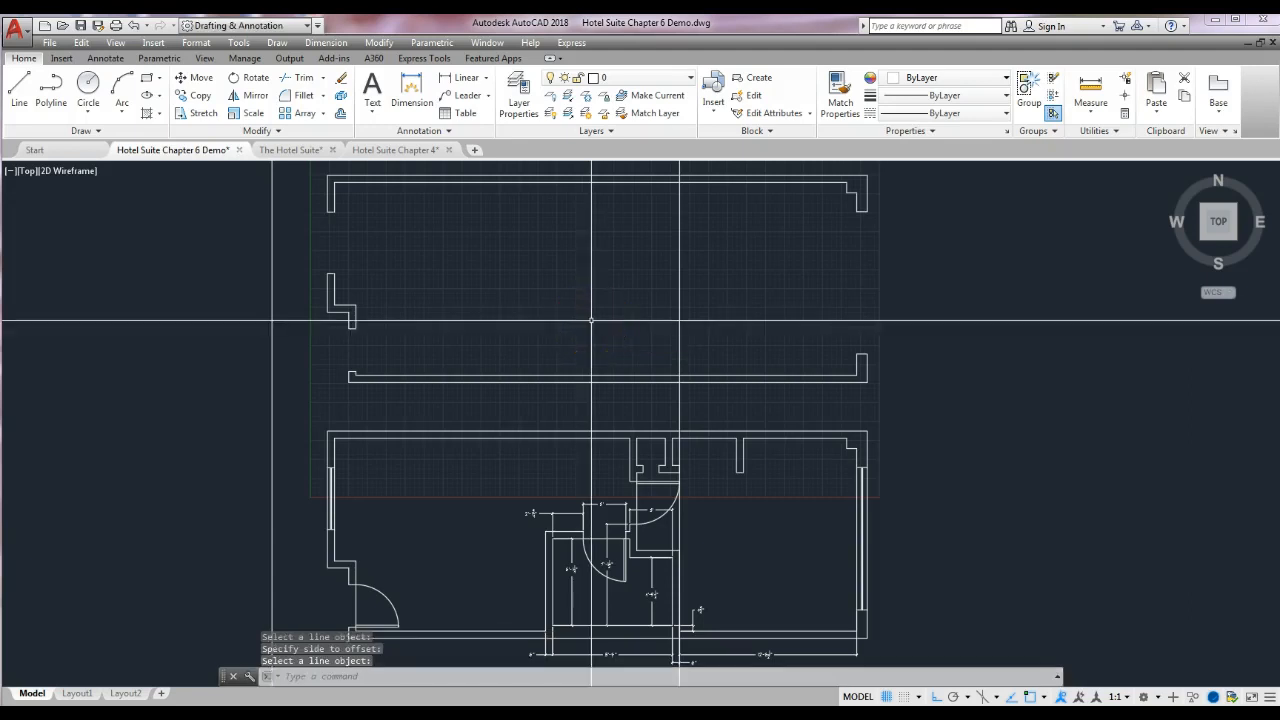
- Add a second construction line offset 6" to the left of the new vertical one for the bathroom wall thickness
{"action": "key", "text": "Return"}
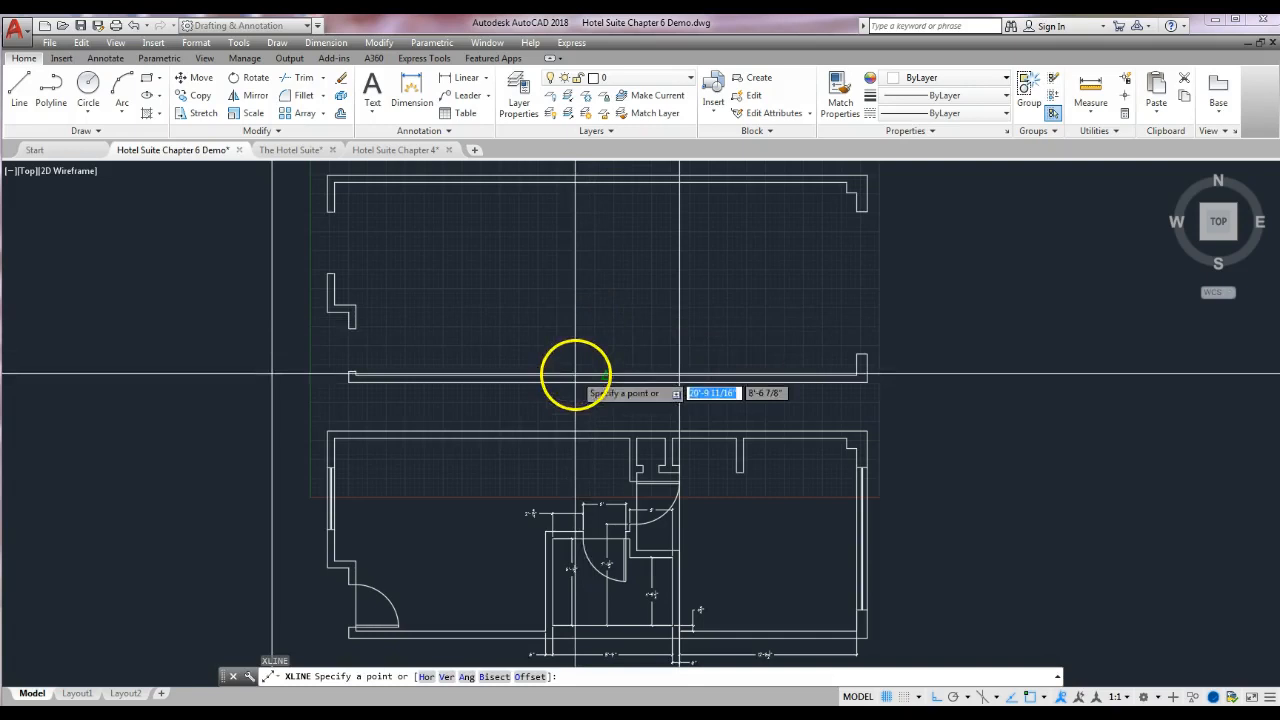
{"action": "left_click", "coordinate": [537, 679]}
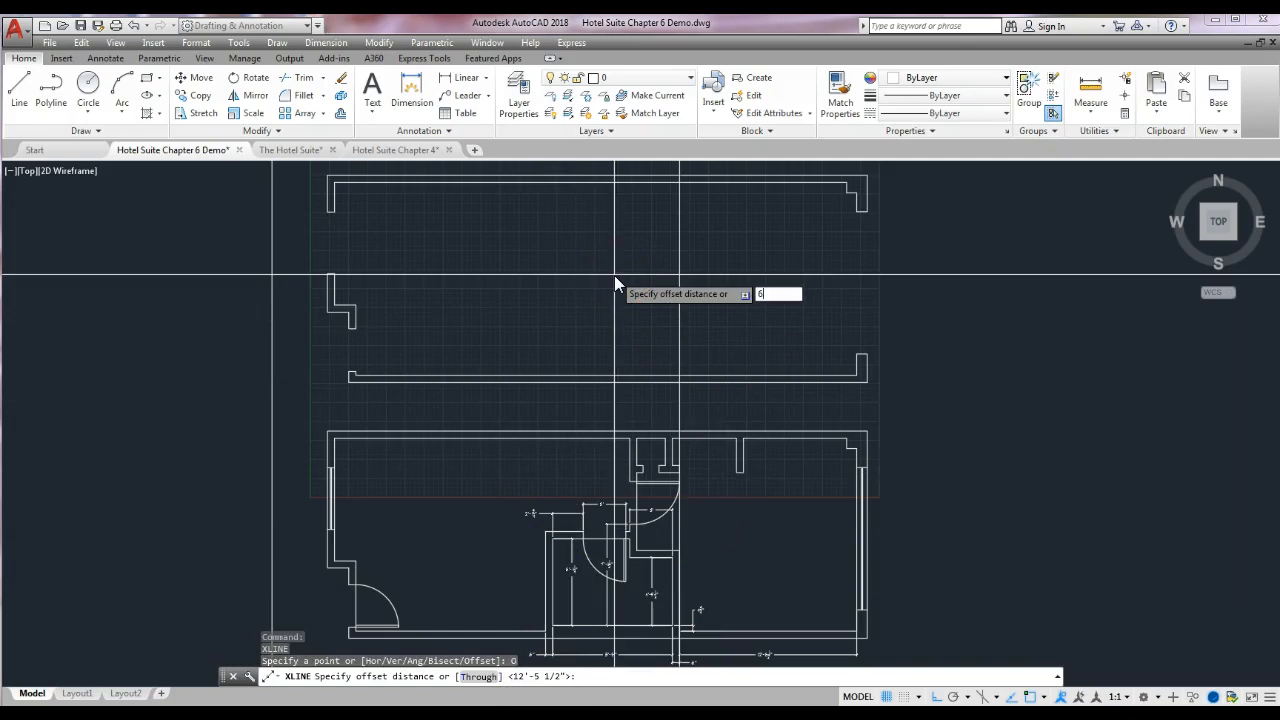
{"action": "key", "text": "Return"}
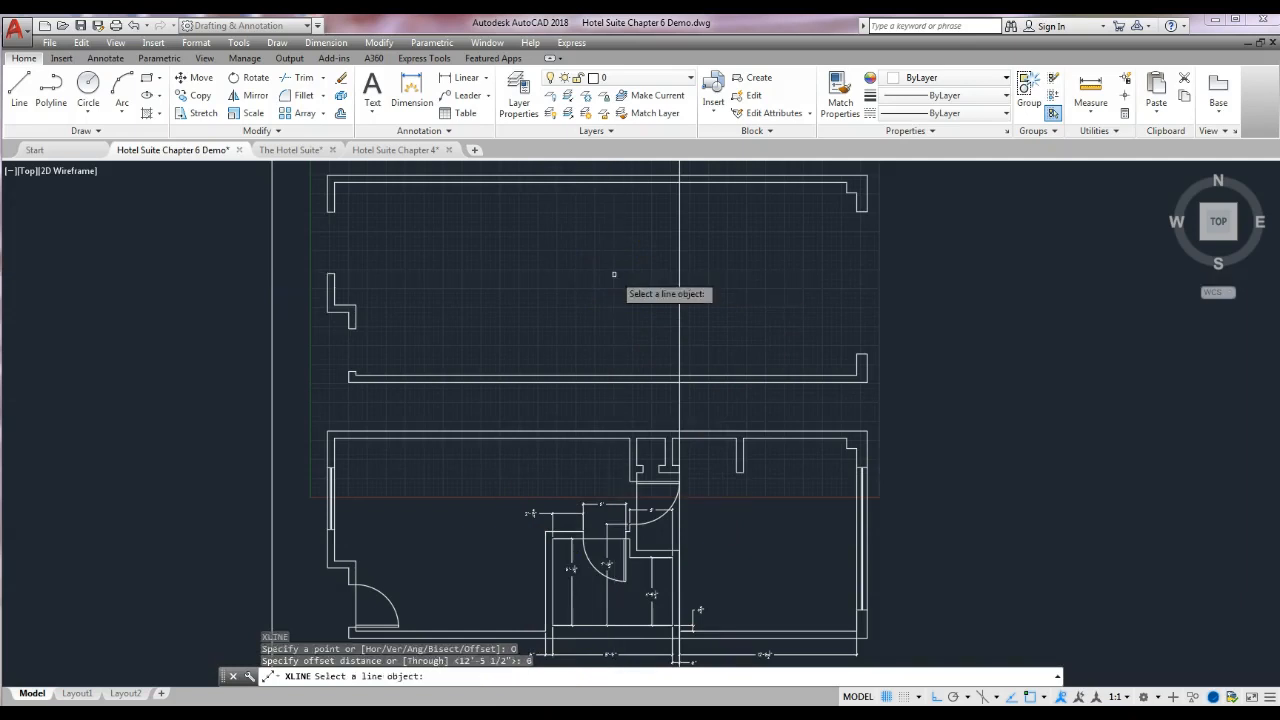
{"action": "left_click", "coordinate": [680, 274]}
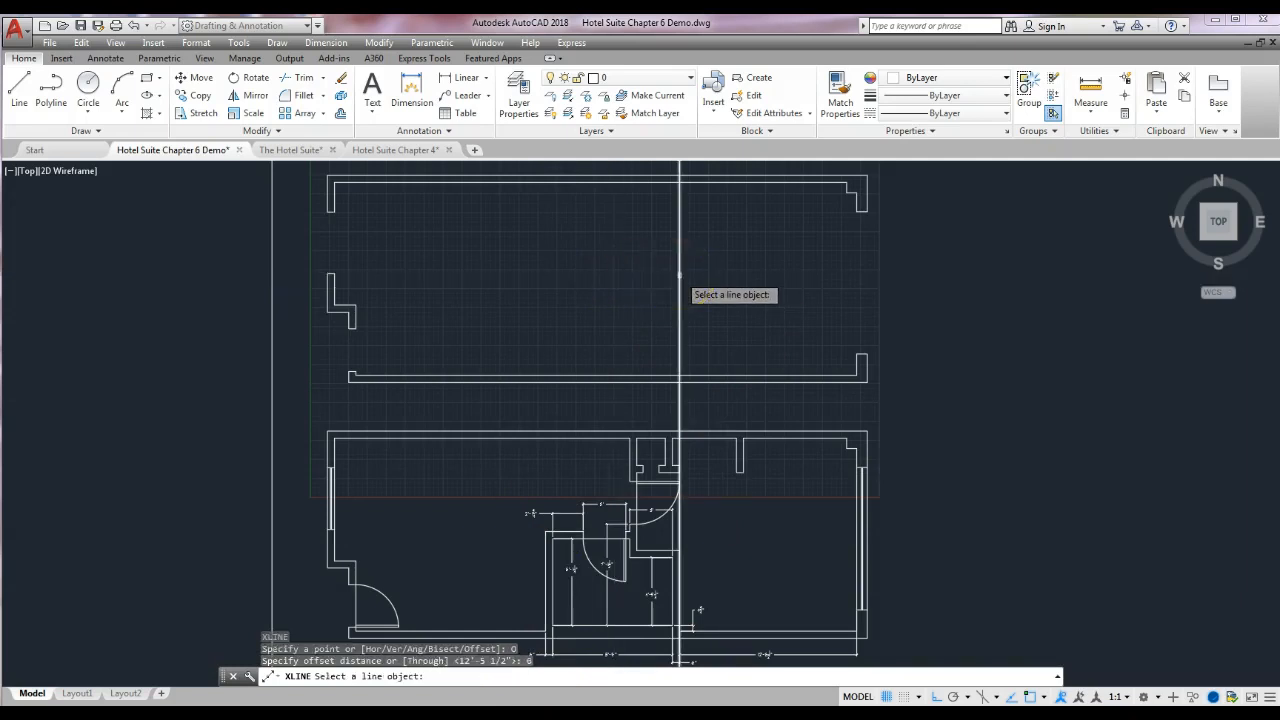
{"action": "left_click", "coordinate": [680, 274]}
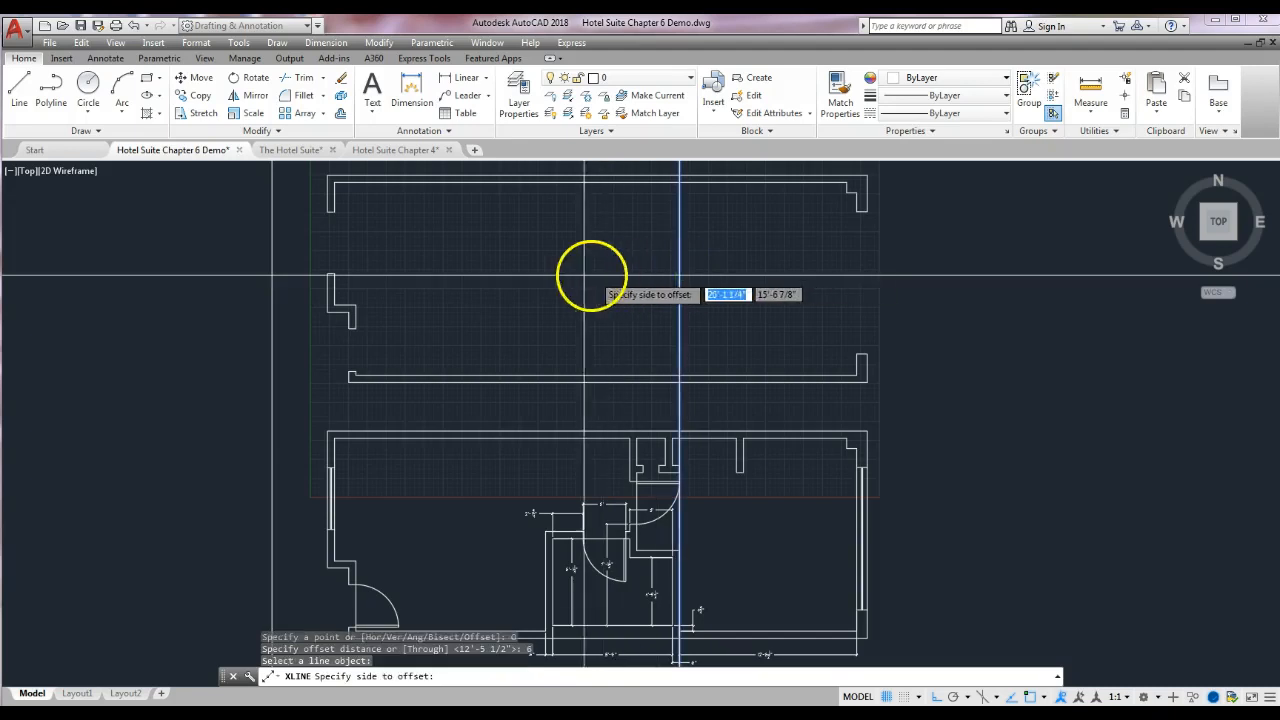
{"action": "left_click", "coordinate": [484, 274]}
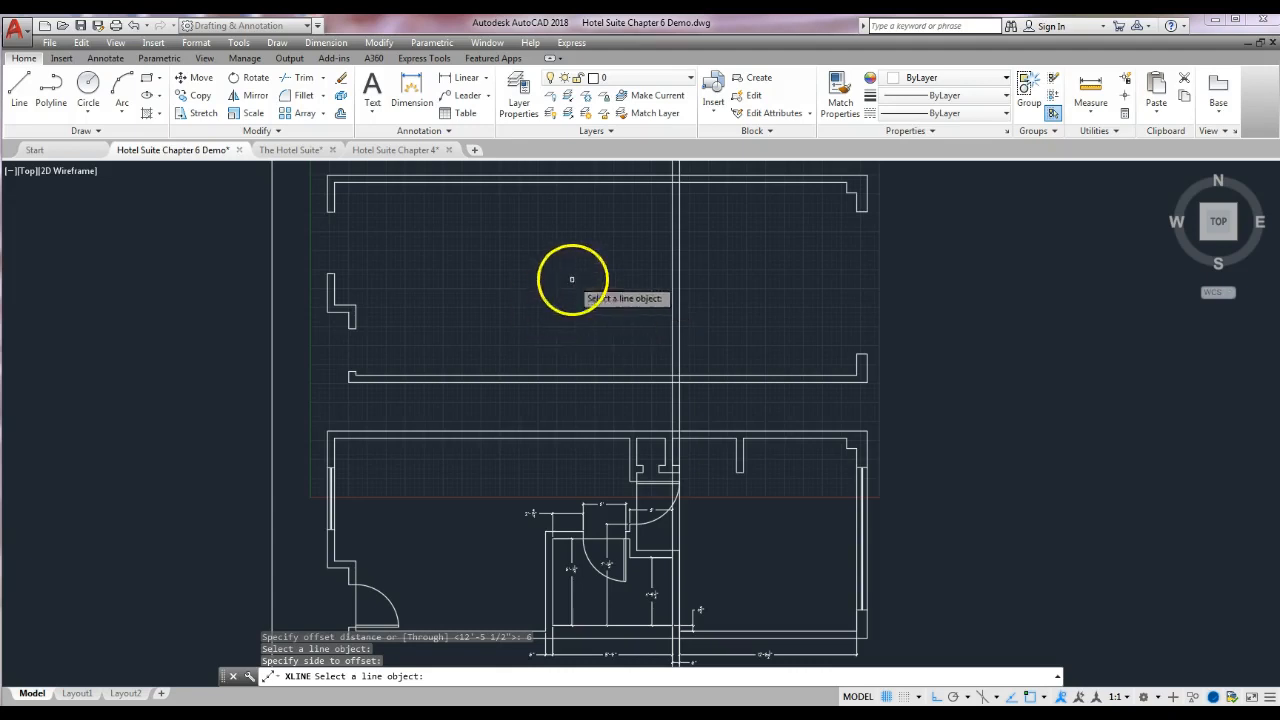
{"action": "key", "text": "Return"}
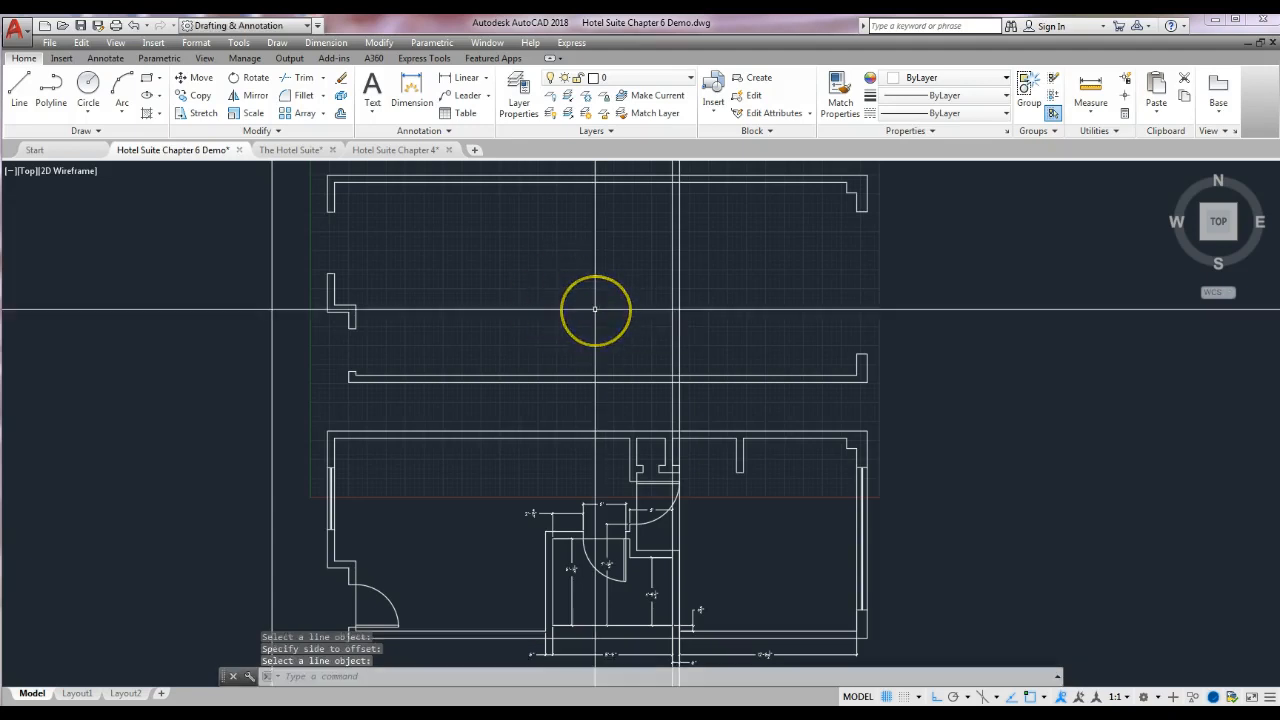
- Try to add a construction line offset 8'5 to the left of the bathroom wall's inner construction line
{"action": "key", "text": "Return"}
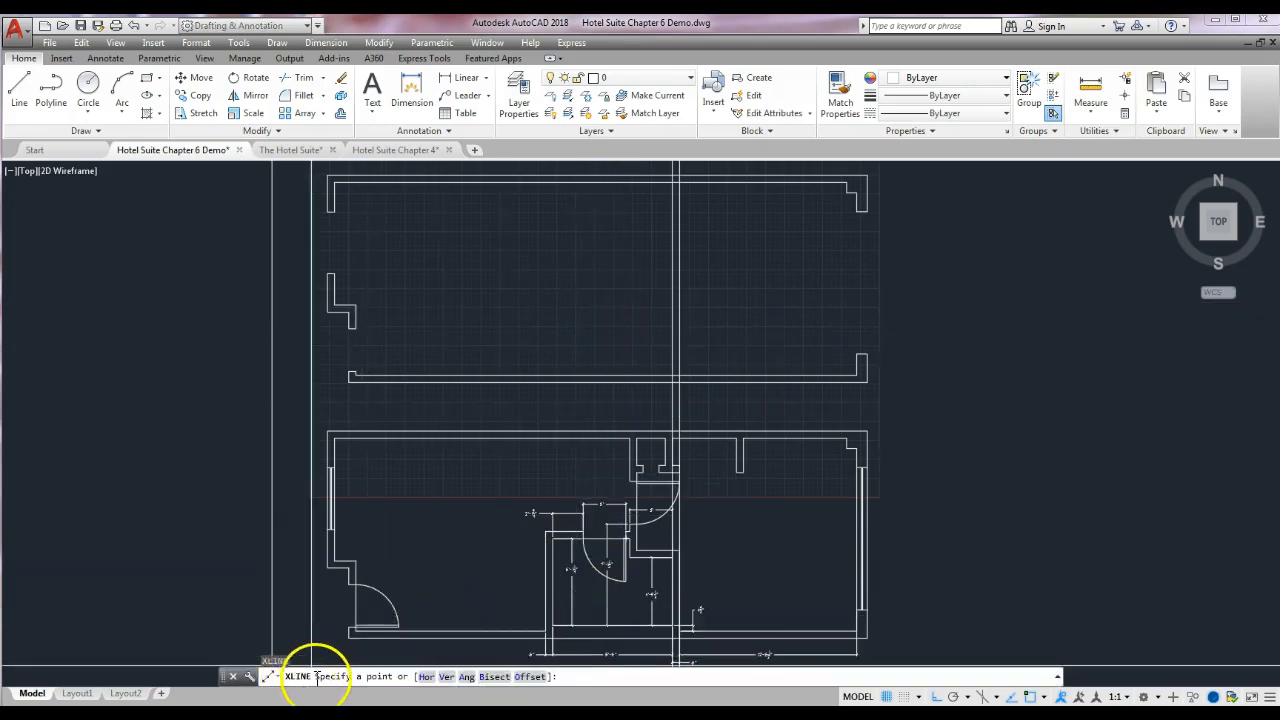
{"action": "left_click", "coordinate": [528, 677]}
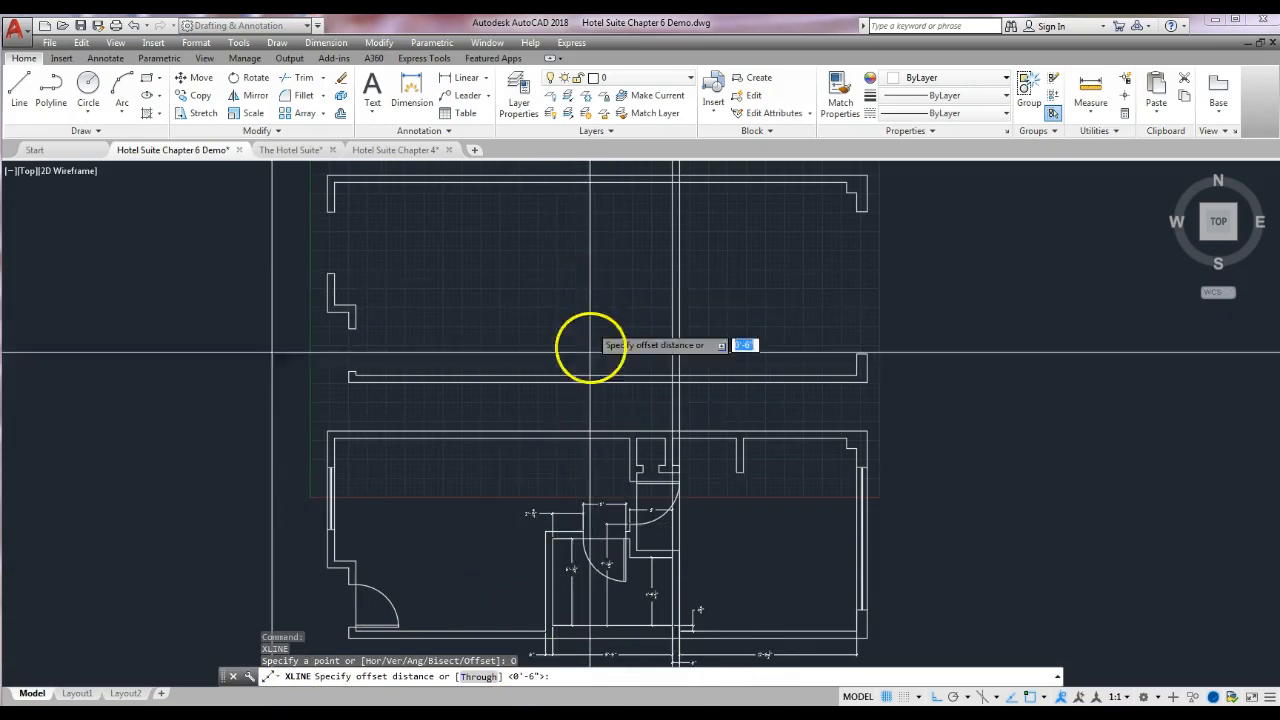
{"action": "middle_click_drag", "start_coordinate": [623, 577], "coordinate": [630, 451]}
{"action": "scroll", "coordinate": [623, 534], "scroll_direction": "up", "scroll_amount": 6}
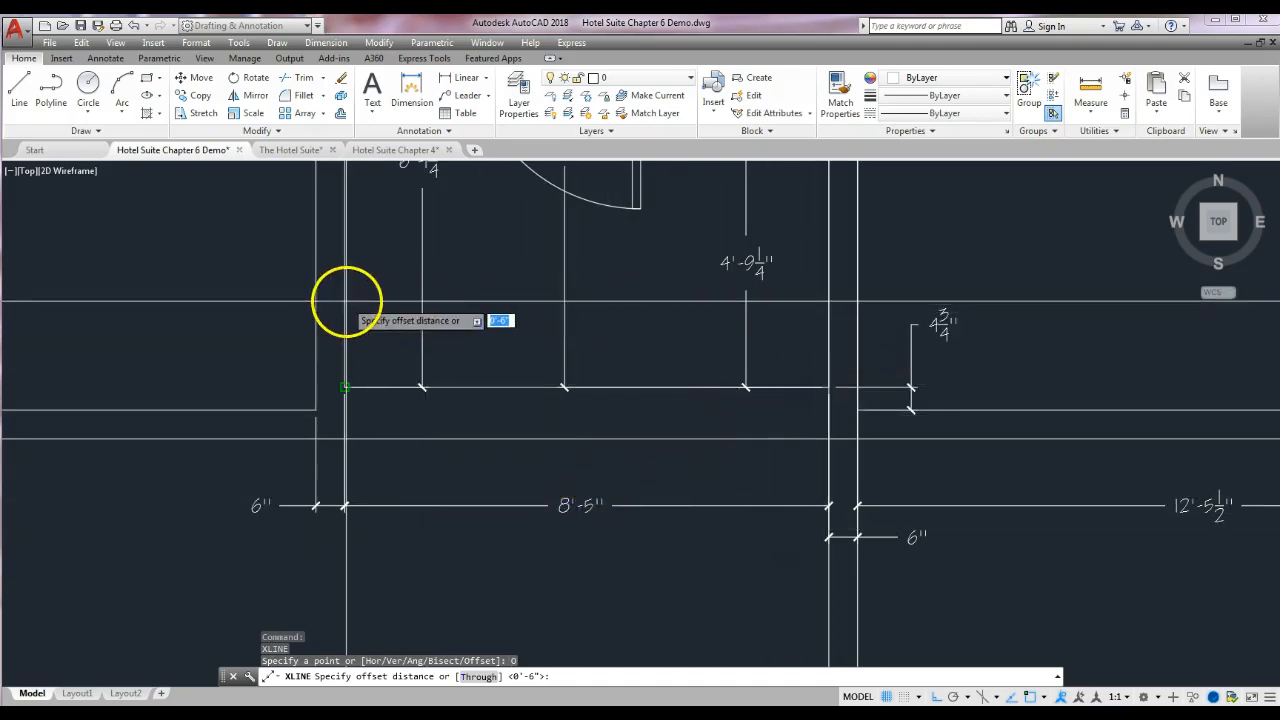
{"action": "scroll", "coordinate": [616, 352], "scroll_direction": "down", "scroll_amount": 4}
{"action": "middle_click_drag", "start_coordinate": [638, 312], "coordinate": [655, 489]}
{"action": "middle_click_drag", "start_coordinate": [640, 277], "coordinate": [634, 457]}
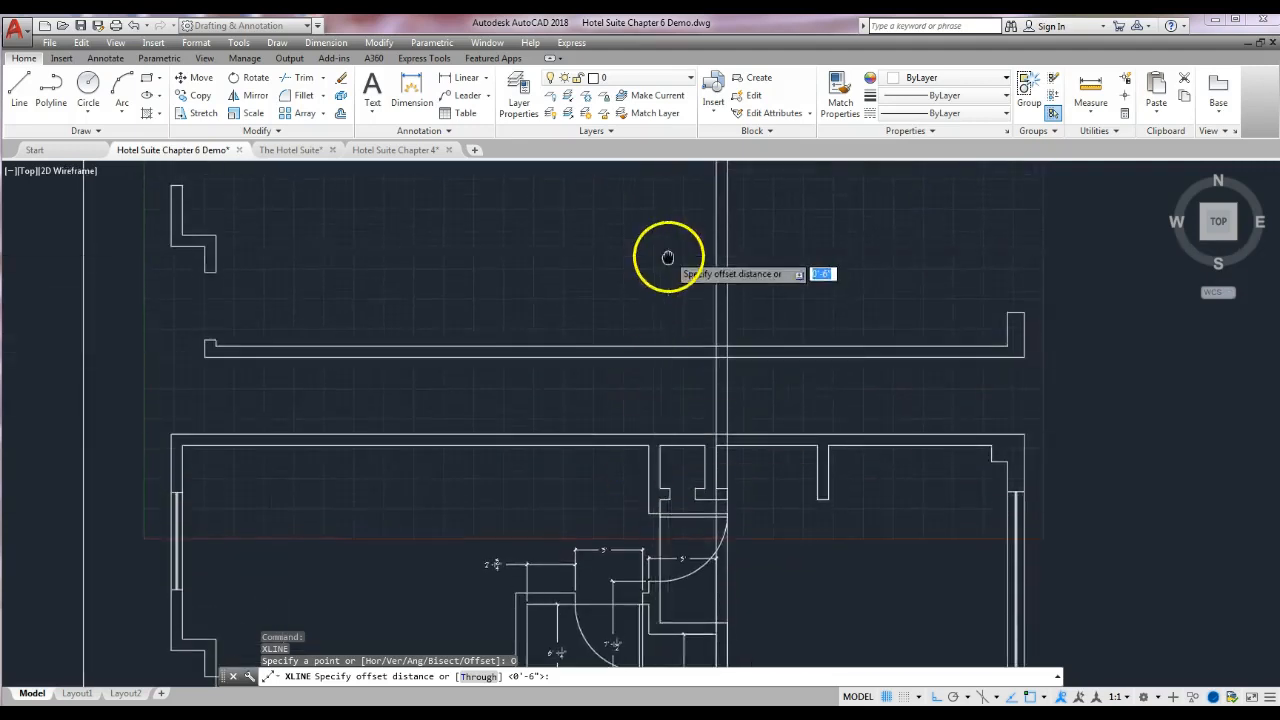
{"action": "middle_click_drag", "start_coordinate": [666, 251], "coordinate": [660, 303]}
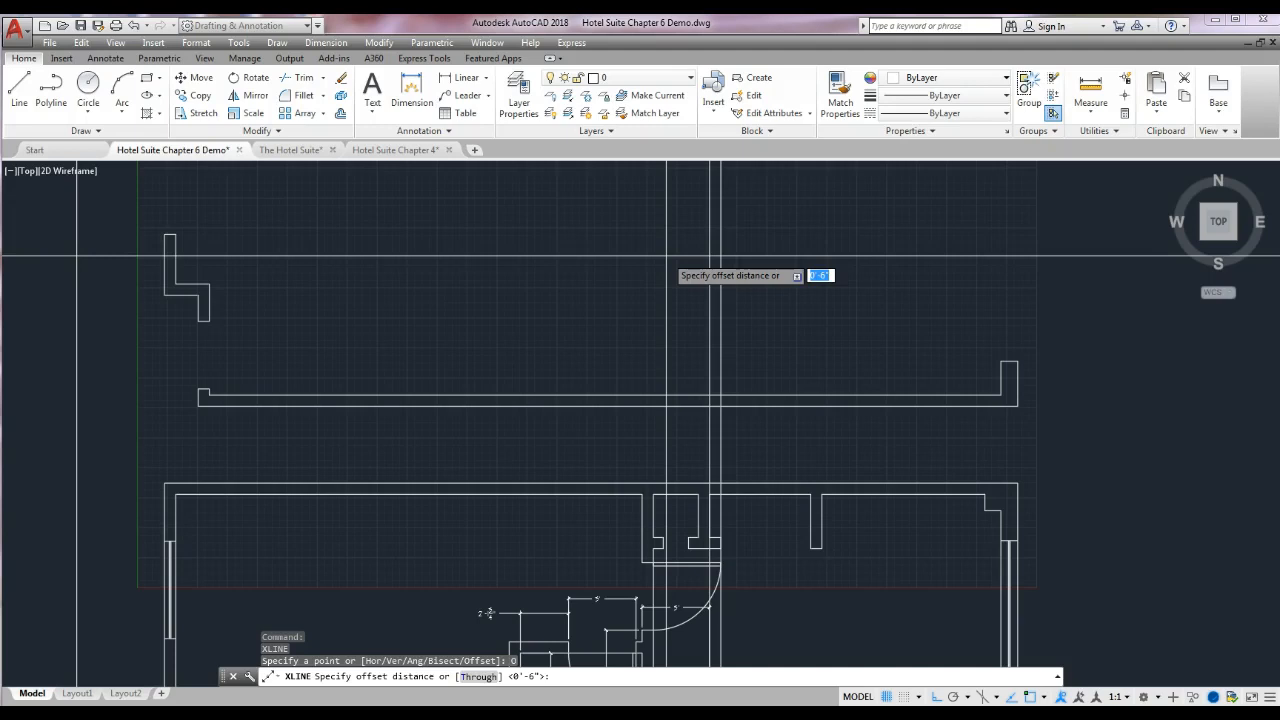
{"action": "type", "text": "'5"}
{"action": "key", "text": "Return"}
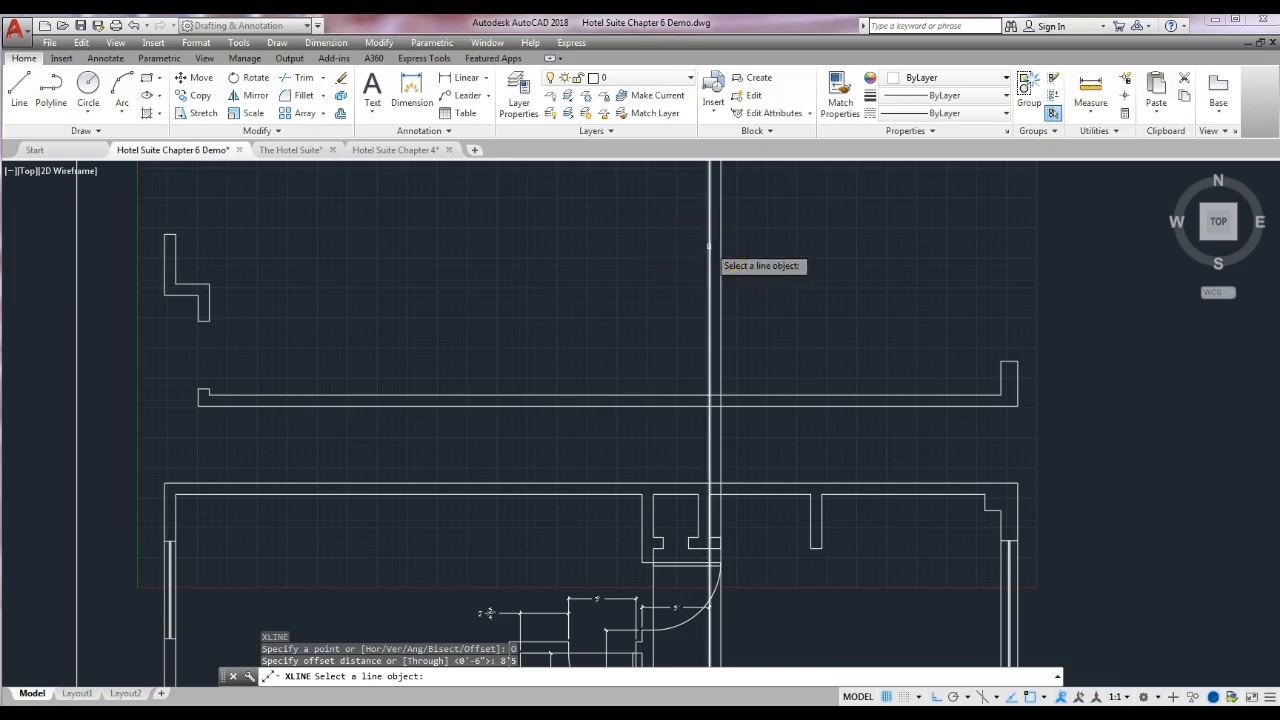
{"action": "left_click", "coordinate": [708, 246]}
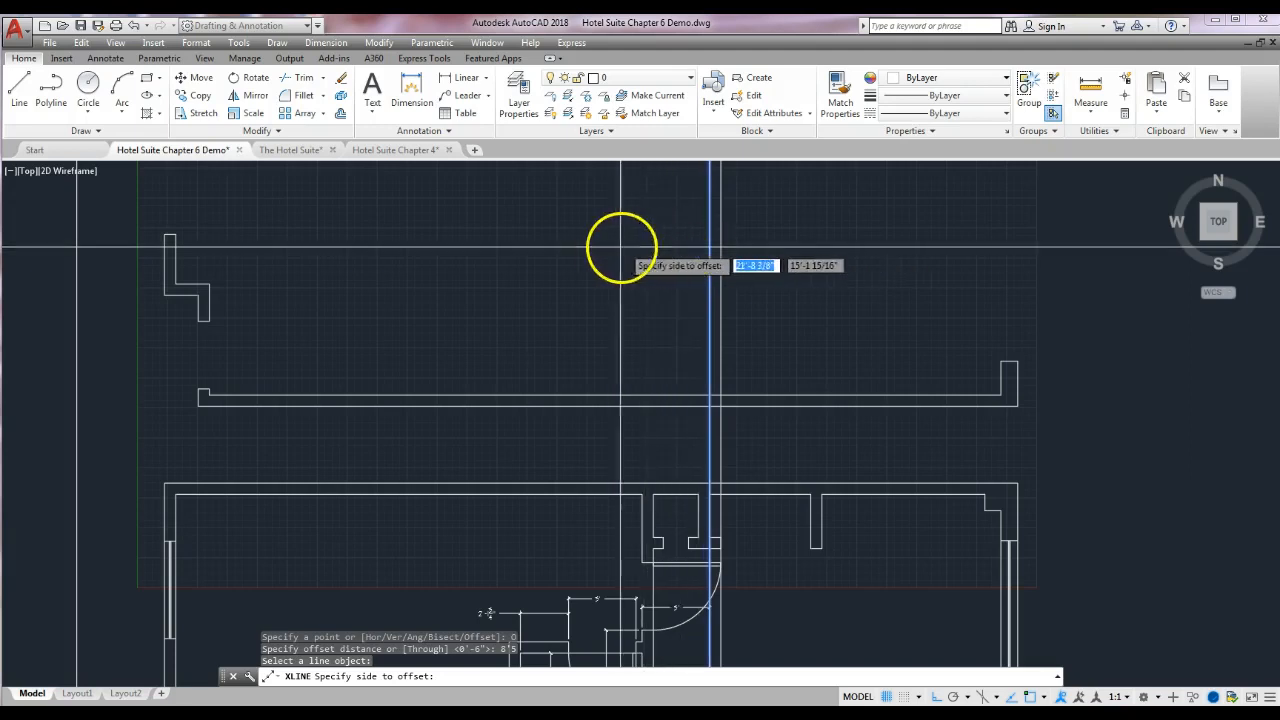
{"action": "left_click", "coordinate": [424, 247]}
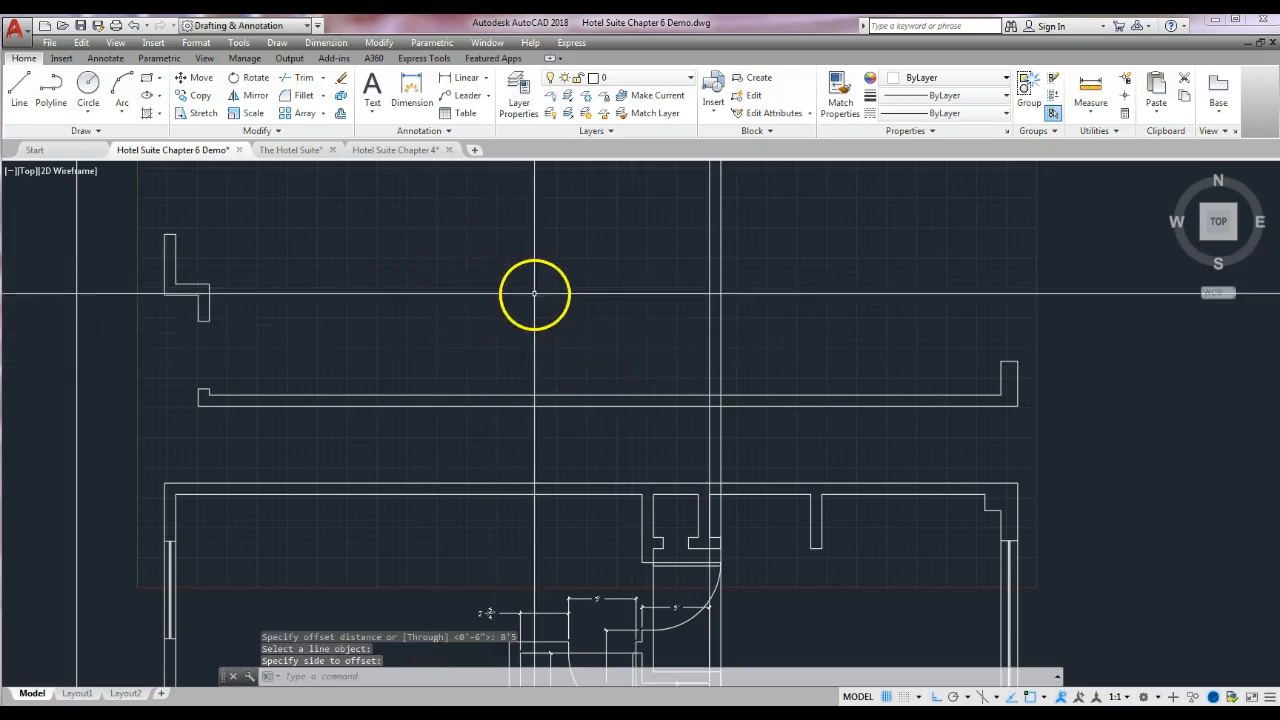
{"action": "type", "text": "xl"}
{"action": "key", "text": "Return"}
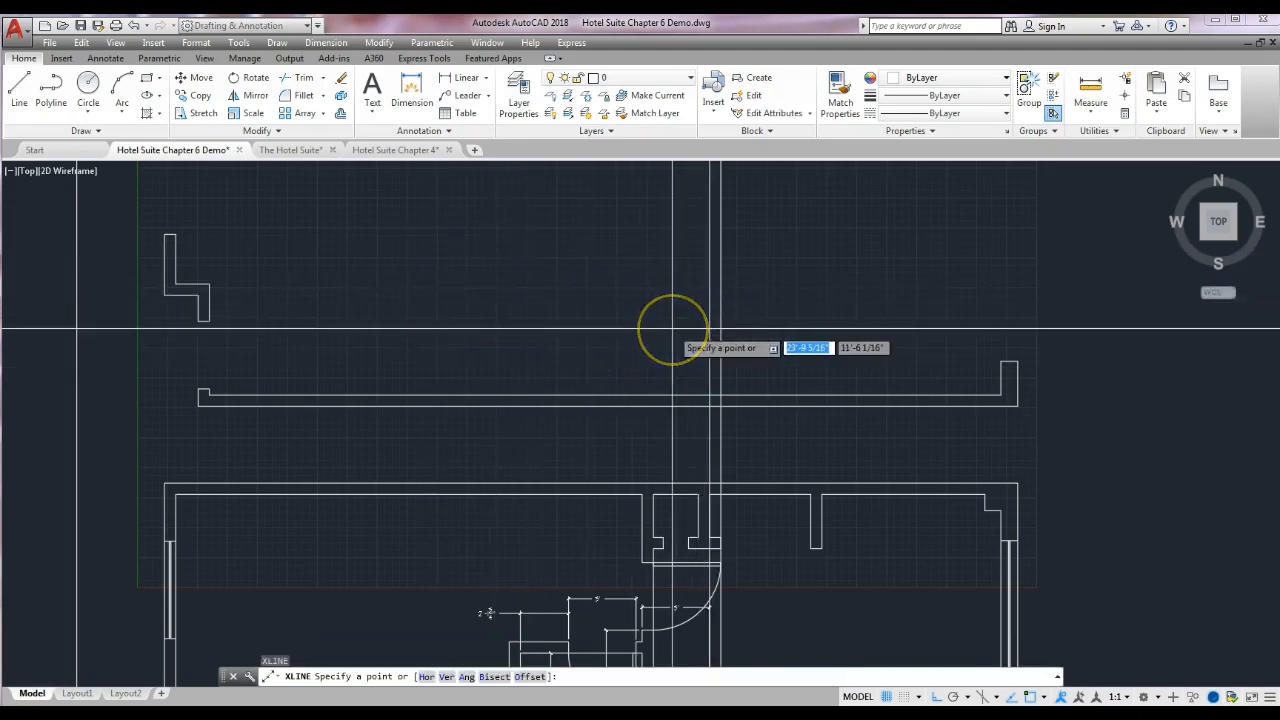
{"action": "key", "text": "Escape"}
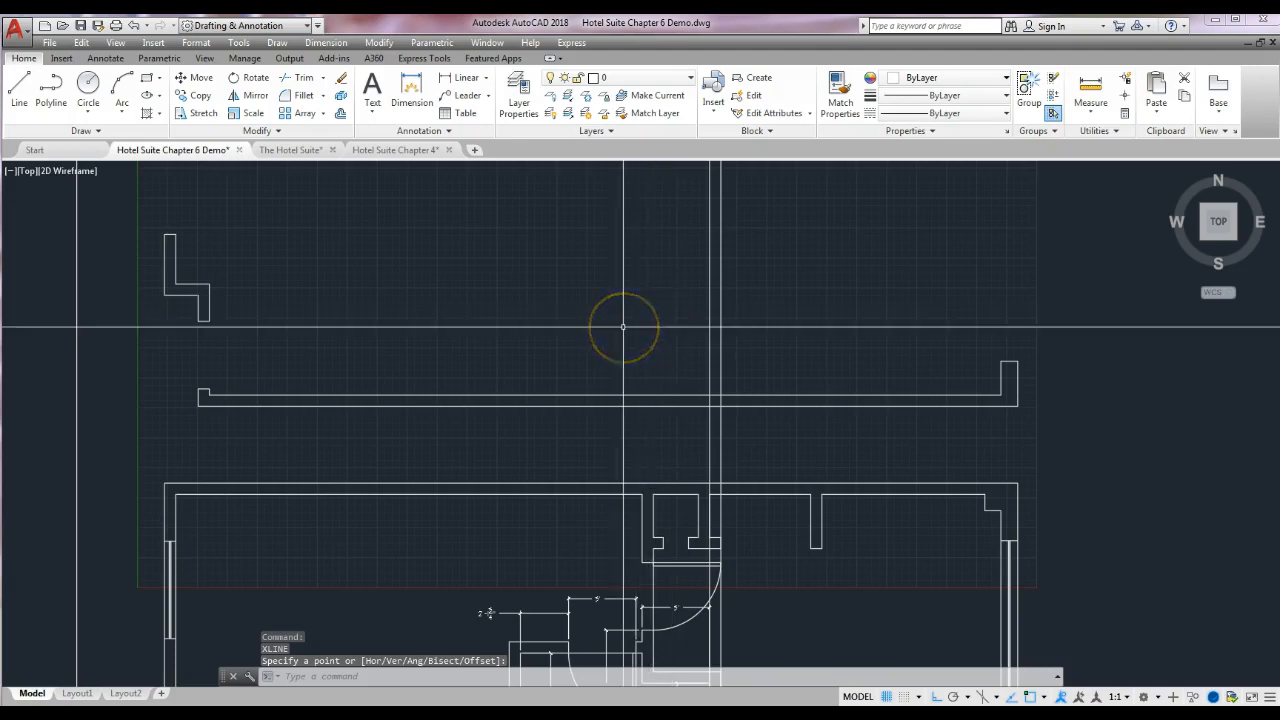
- Add a vertical construction line offset 8'5 to the left of the bathroom wall's left construction line
{"action": "left_click", "coordinate": [96, 132]}
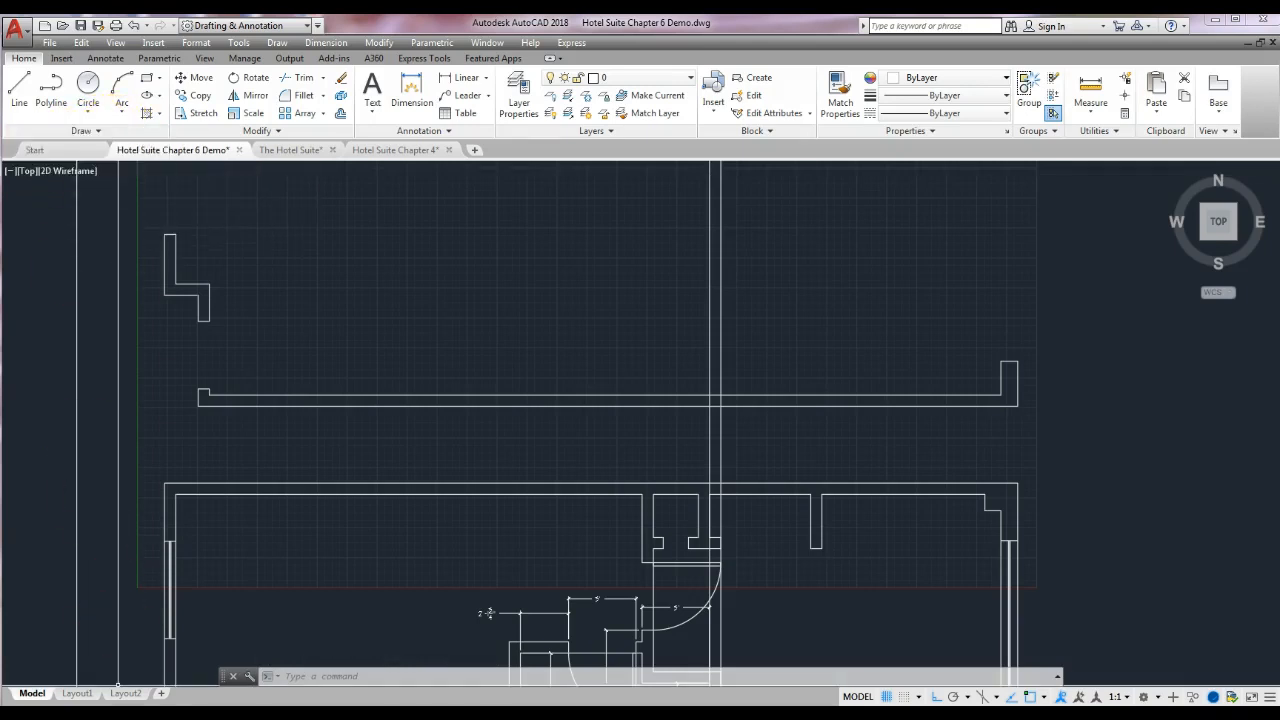
{"action": "left_click", "coordinate": [98, 132]}
{"action": "left_click", "coordinate": [51, 150]}
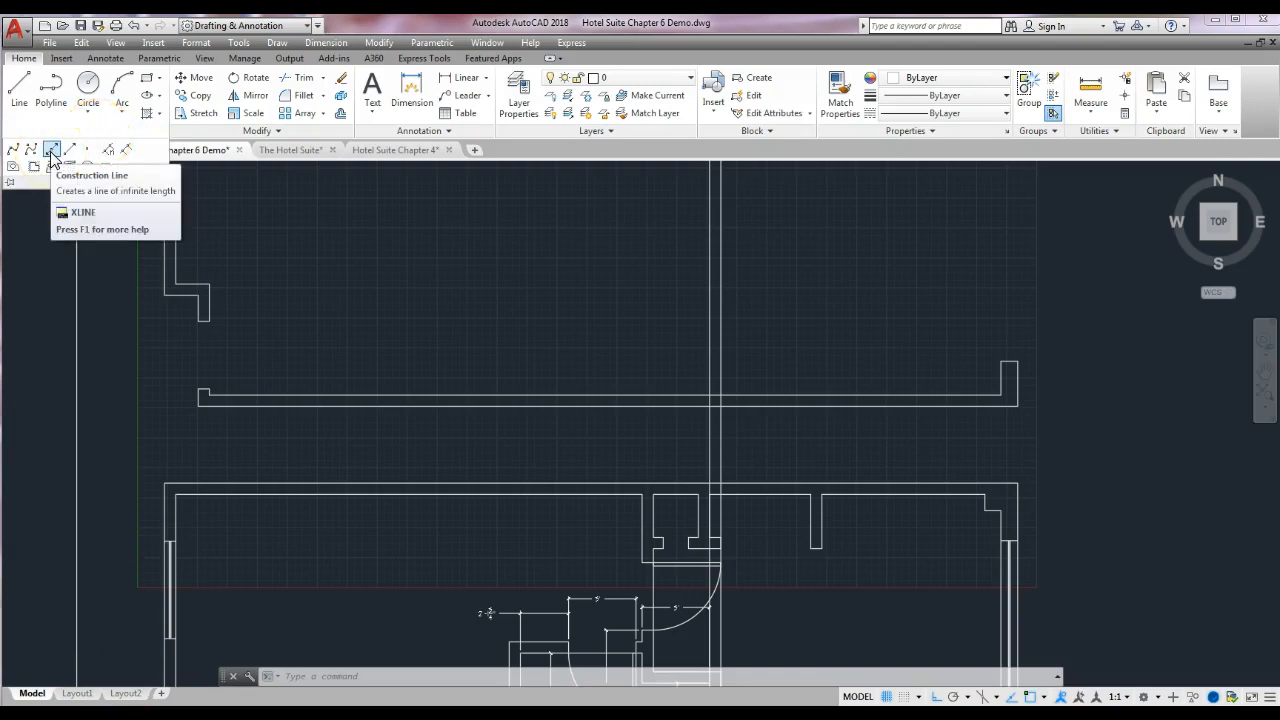
{"action": "left_click", "coordinate": [51, 150]}
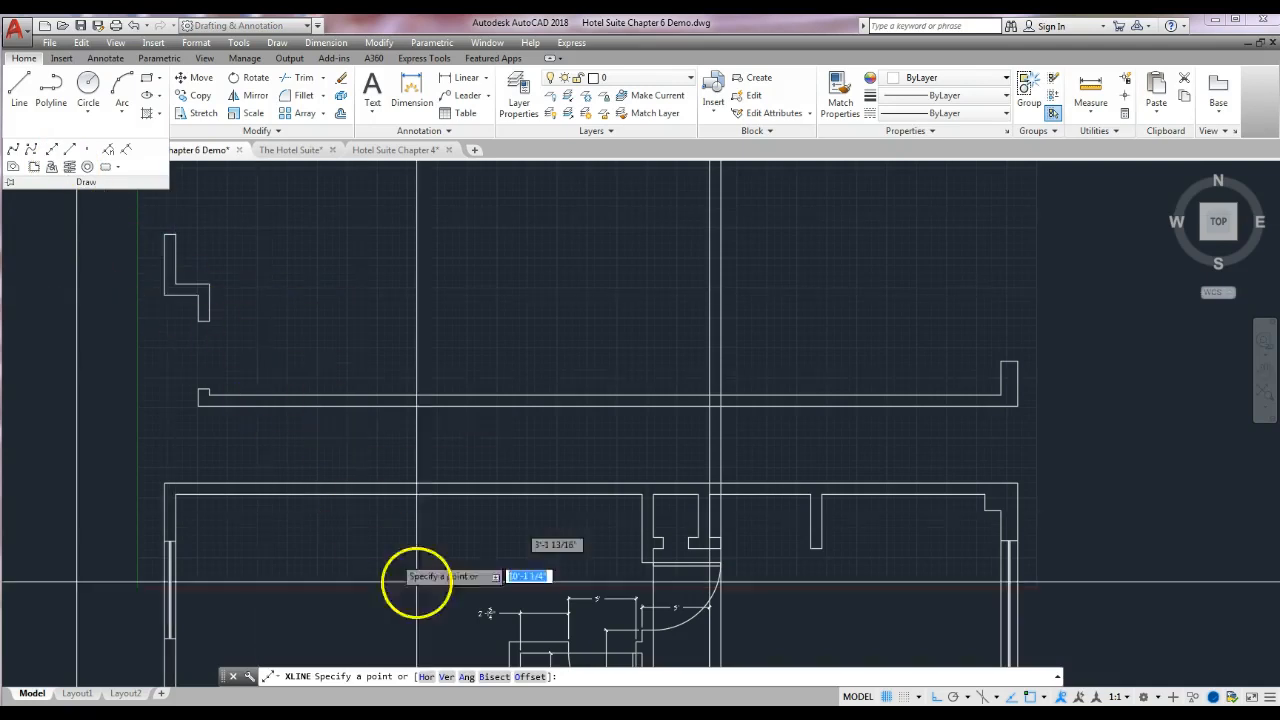
{"action": "left_click", "coordinate": [515, 676]}
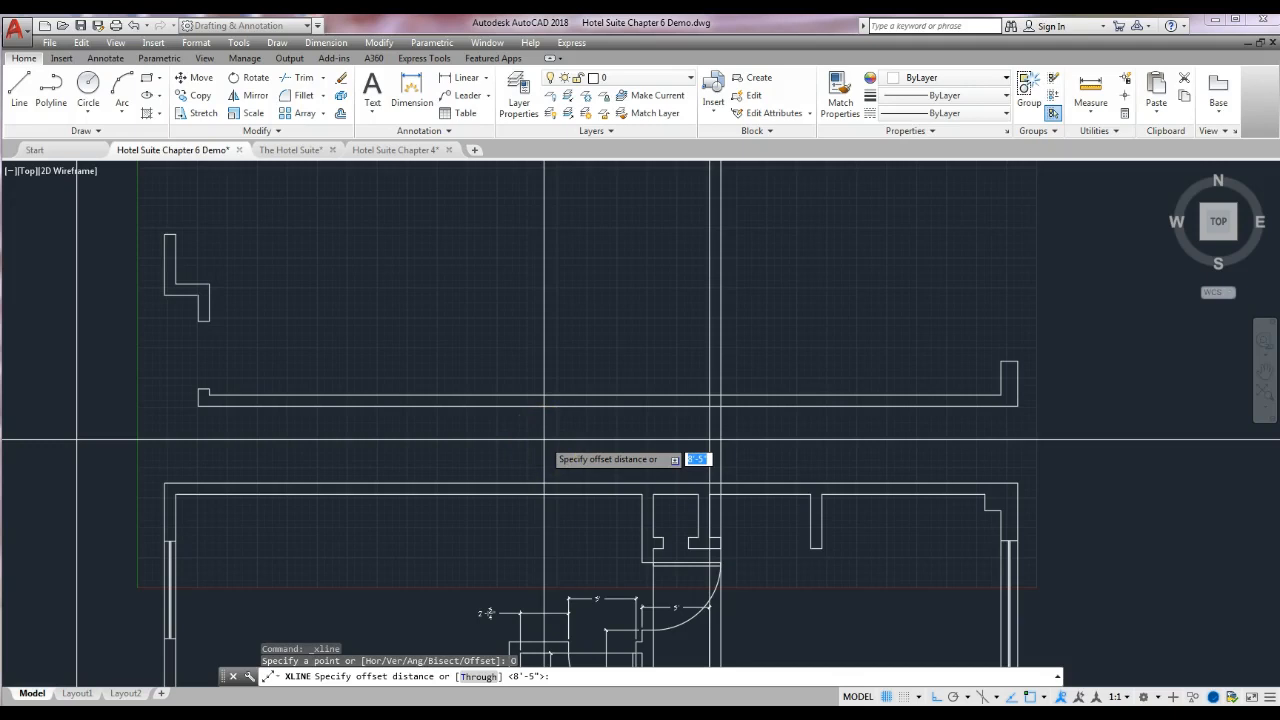
{"action": "type", "text": "8'5"}
{"action": "key", "text": "Return"}
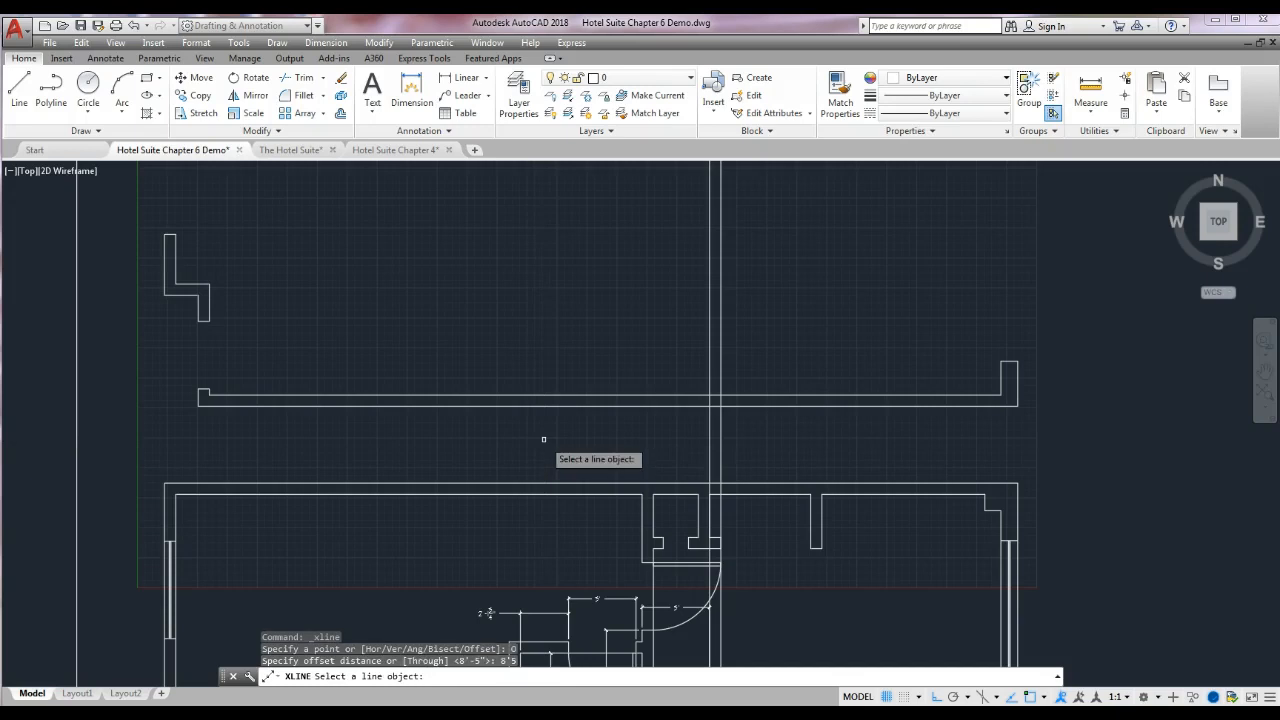
{"action": "left_click", "coordinate": [709, 296]}
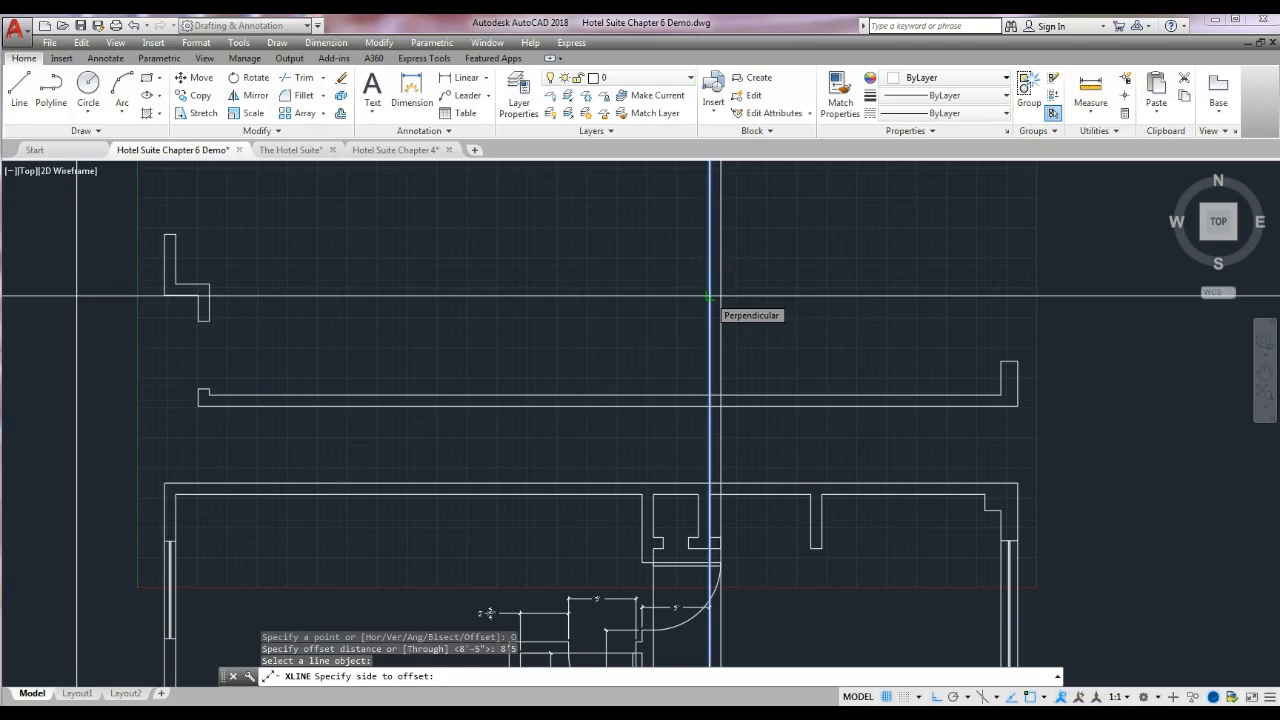
{"action": "left_click", "coordinate": [465, 290]}
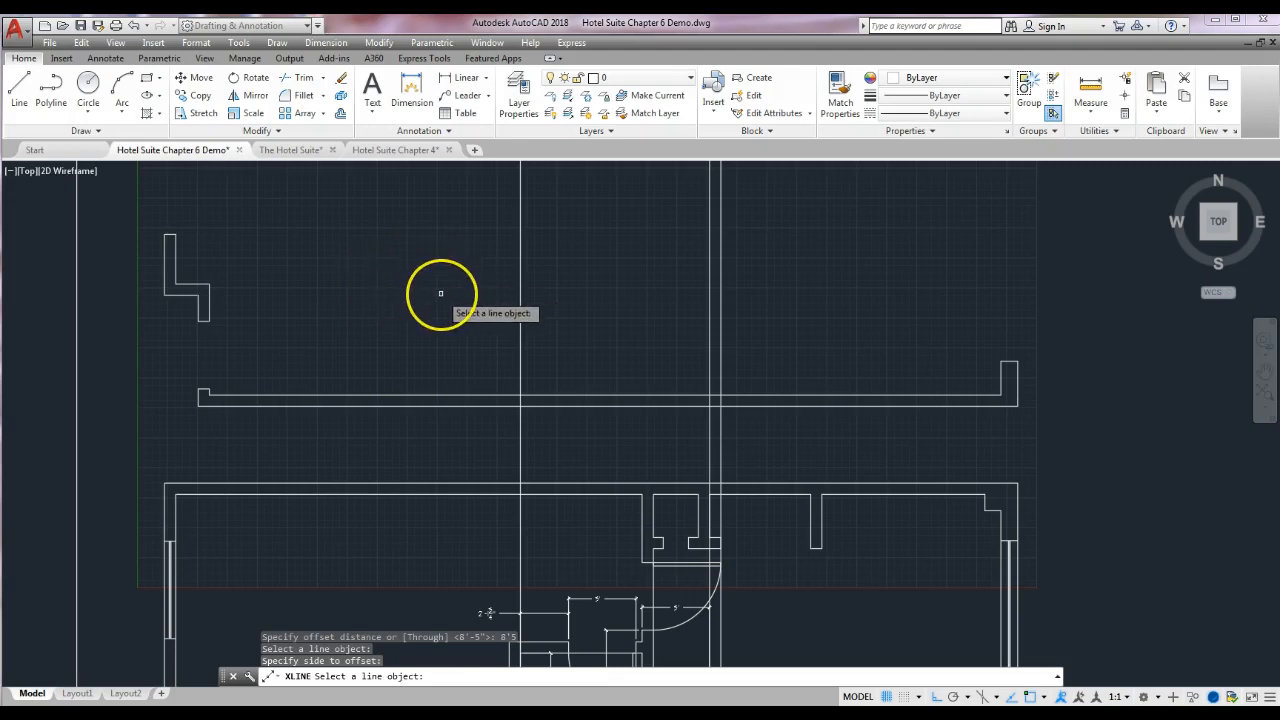
{"action": "key", "text": "Return"}
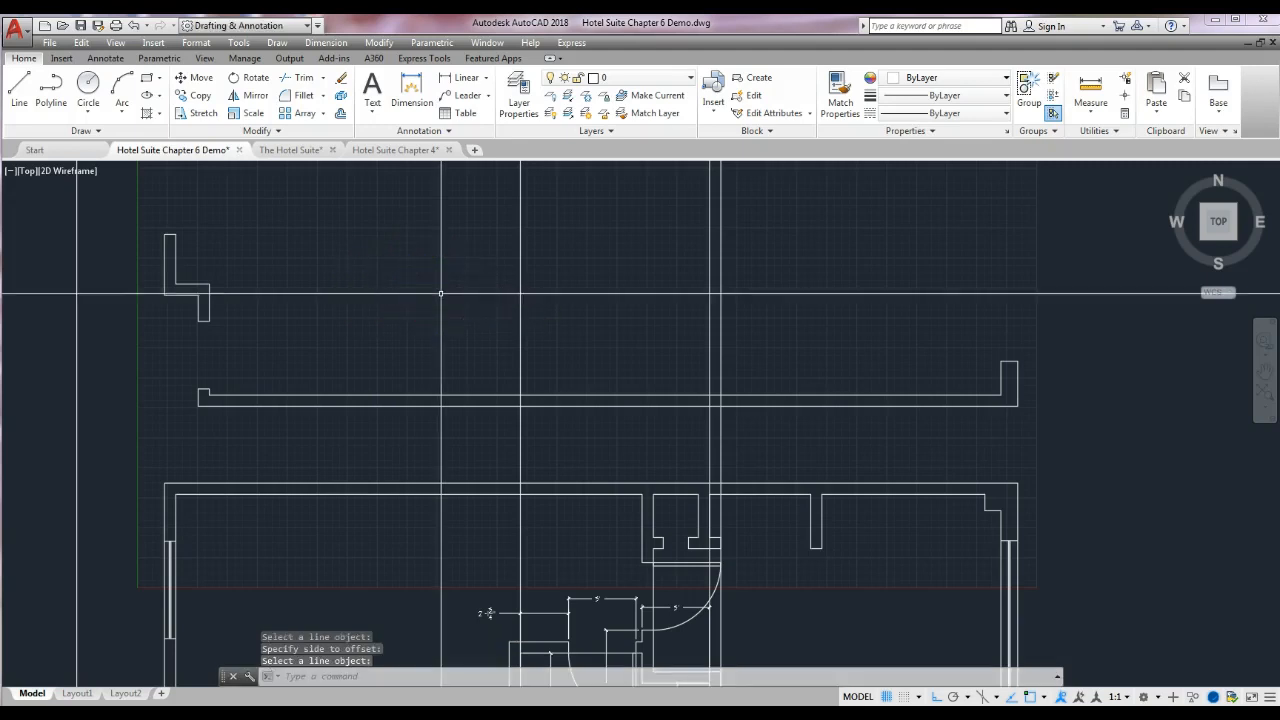
- Add another vertical construction line offset 6" to the left of the newest one for the wall thickness
{"action": "key", "text": "Return"}
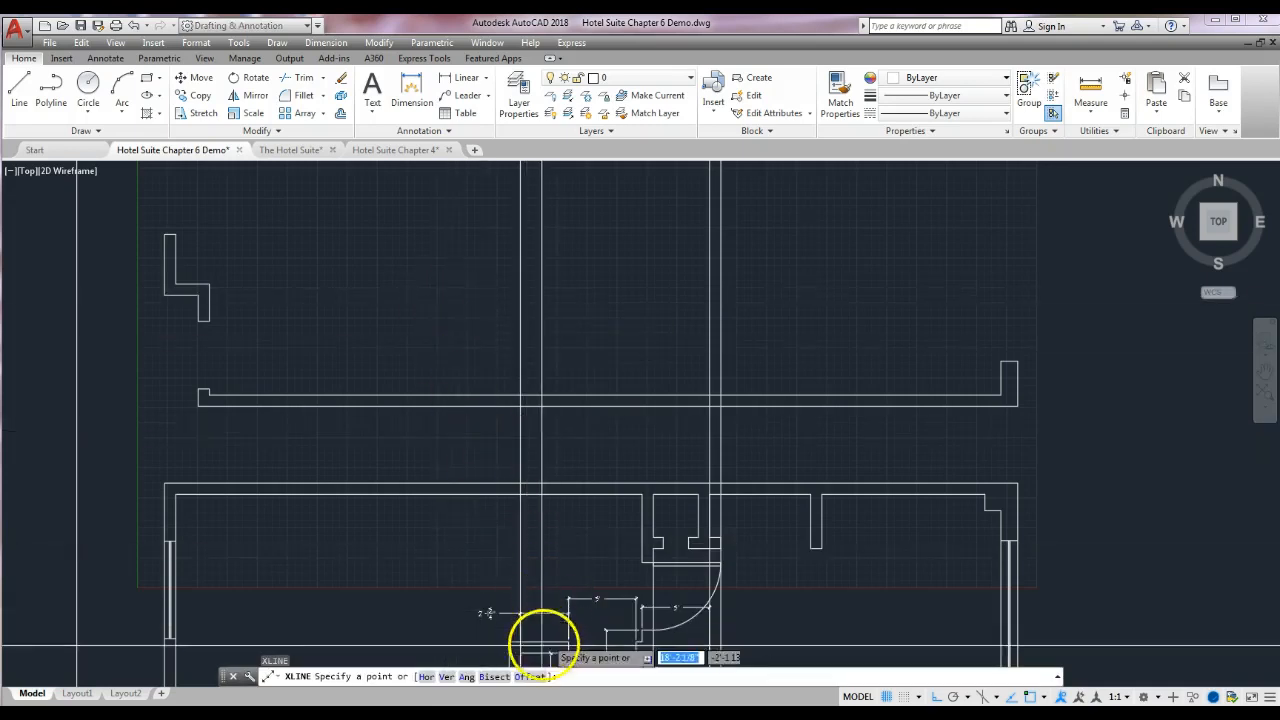
{"action": "left_click", "coordinate": [531, 677]}
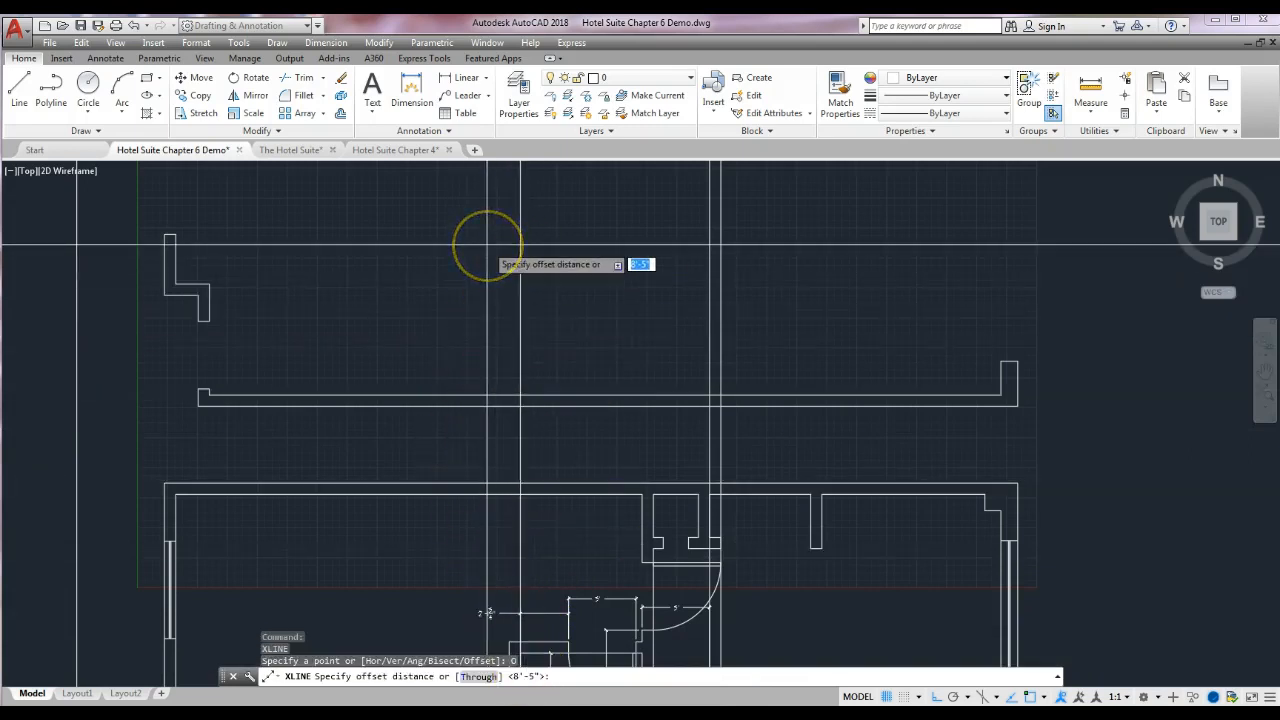
{"action": "type", "text": "6"}
{"action": "key", "text": "Return"}
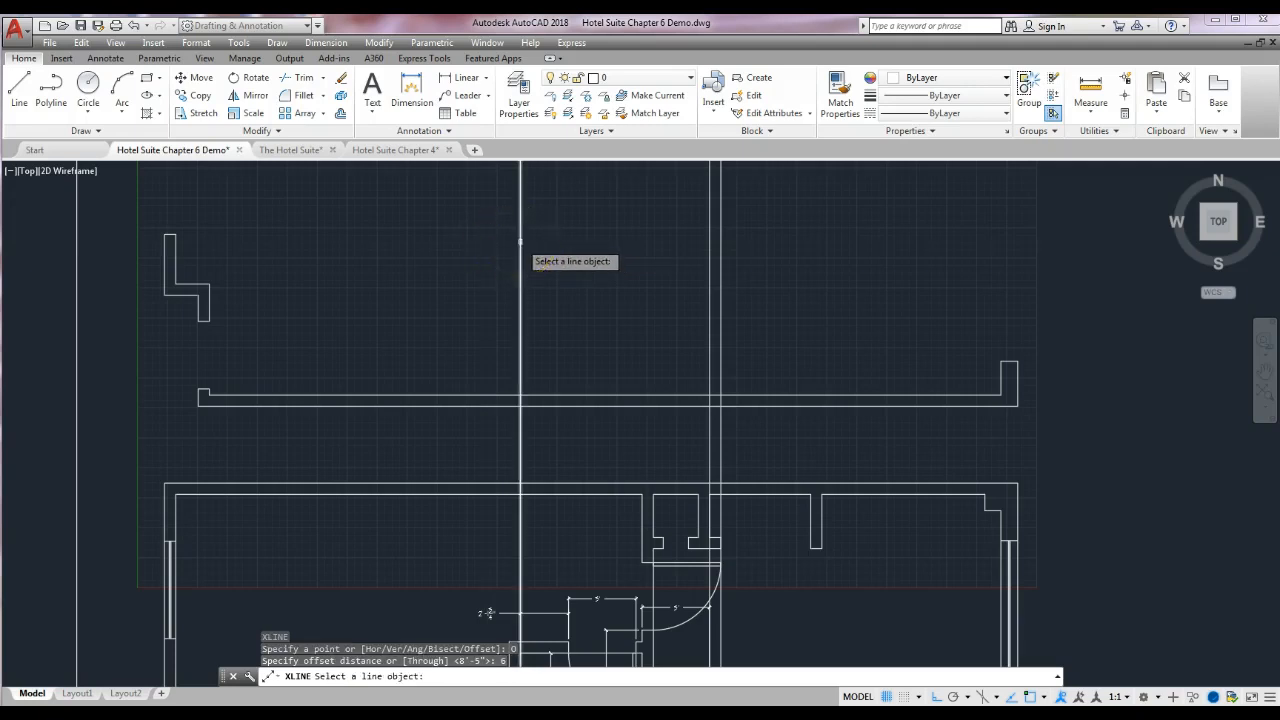
{"action": "left_click", "coordinate": [520, 241]}
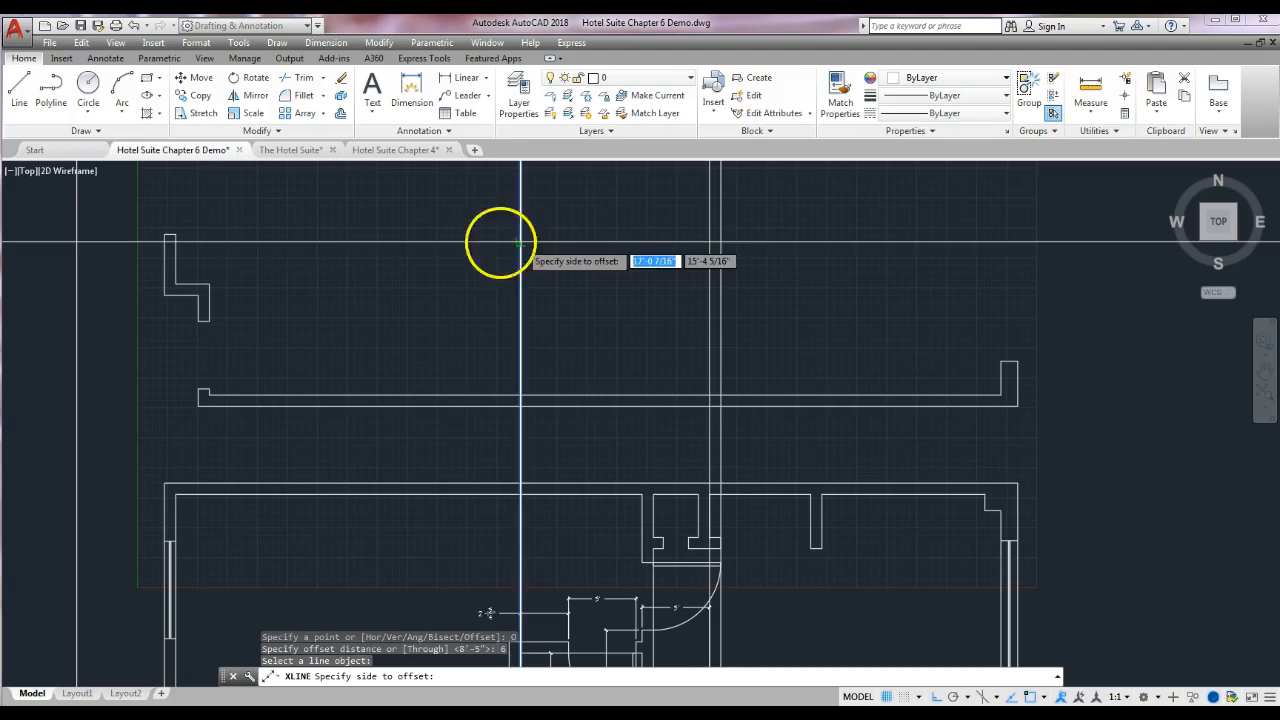
{"action": "left_click", "coordinate": [355, 245]}
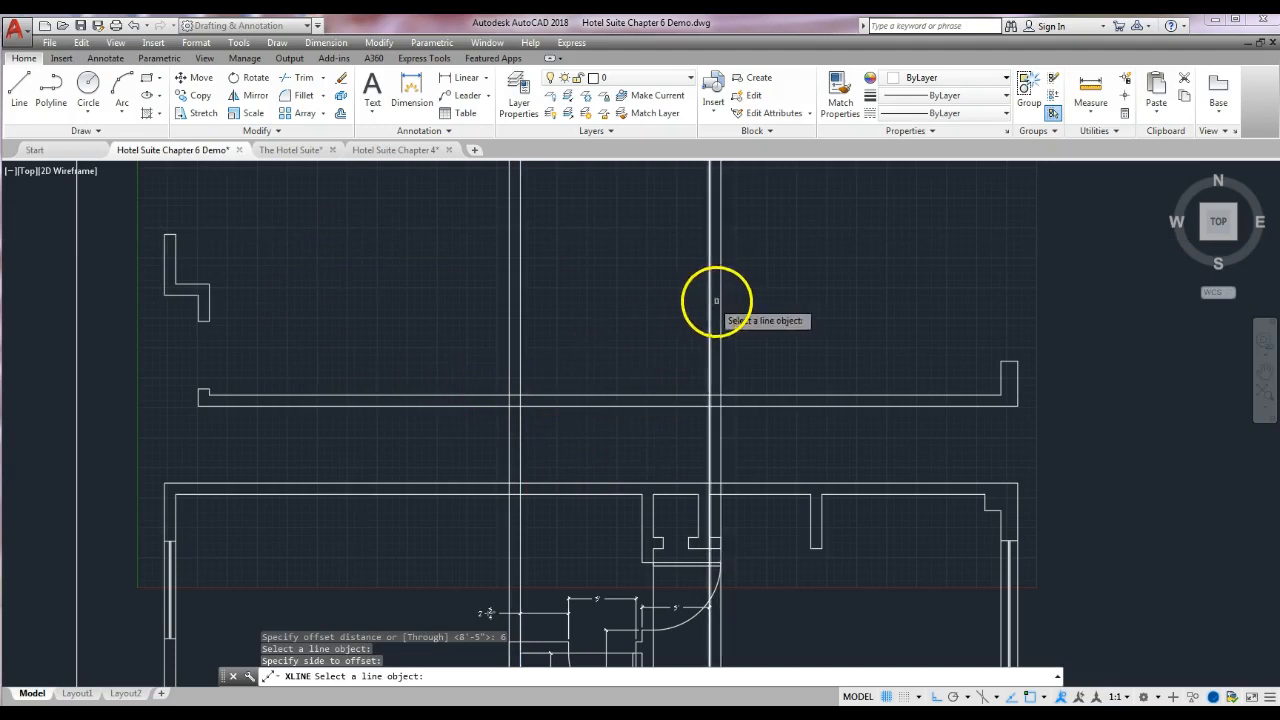
- Examine the bathroom's vertical wall and door dimensions in the lower reference plan, including the offset from the bottom wall
{"action": "middle_click_drag", "start_coordinate": [594, 491], "coordinate": [611, 334]}
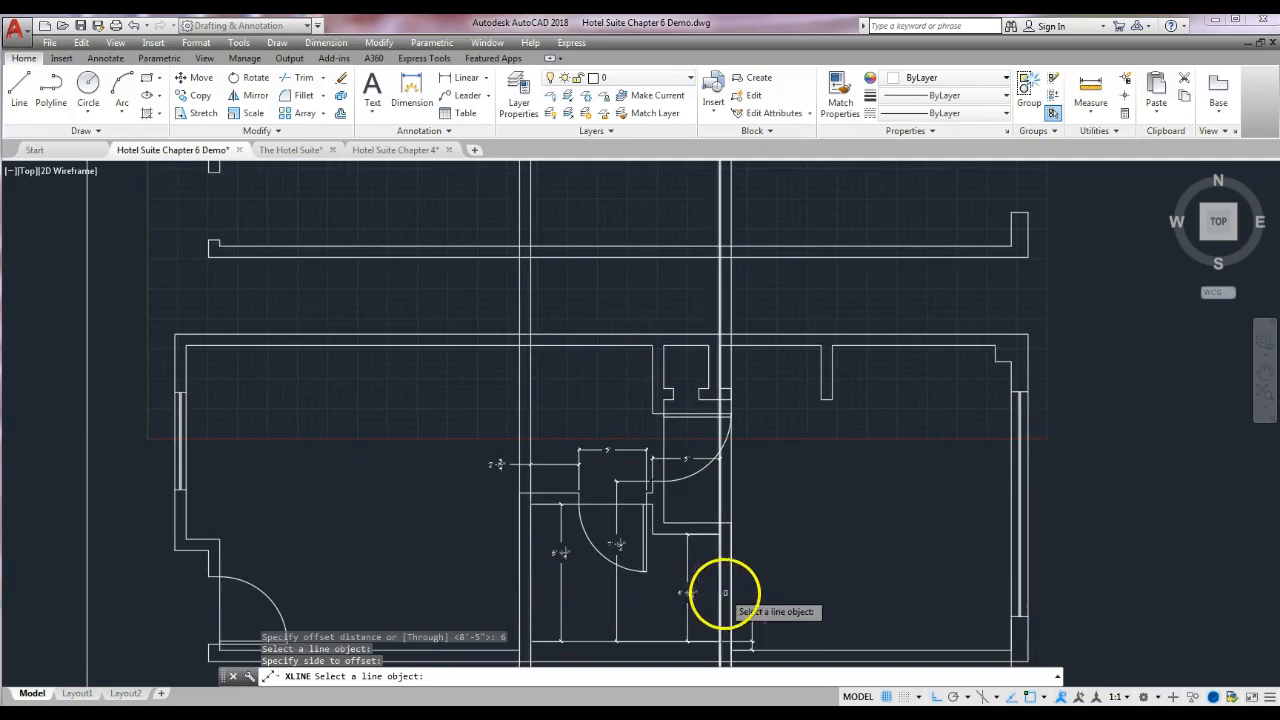
{"action": "middle_click_drag", "start_coordinate": [624, 306], "coordinate": [621, 394]}
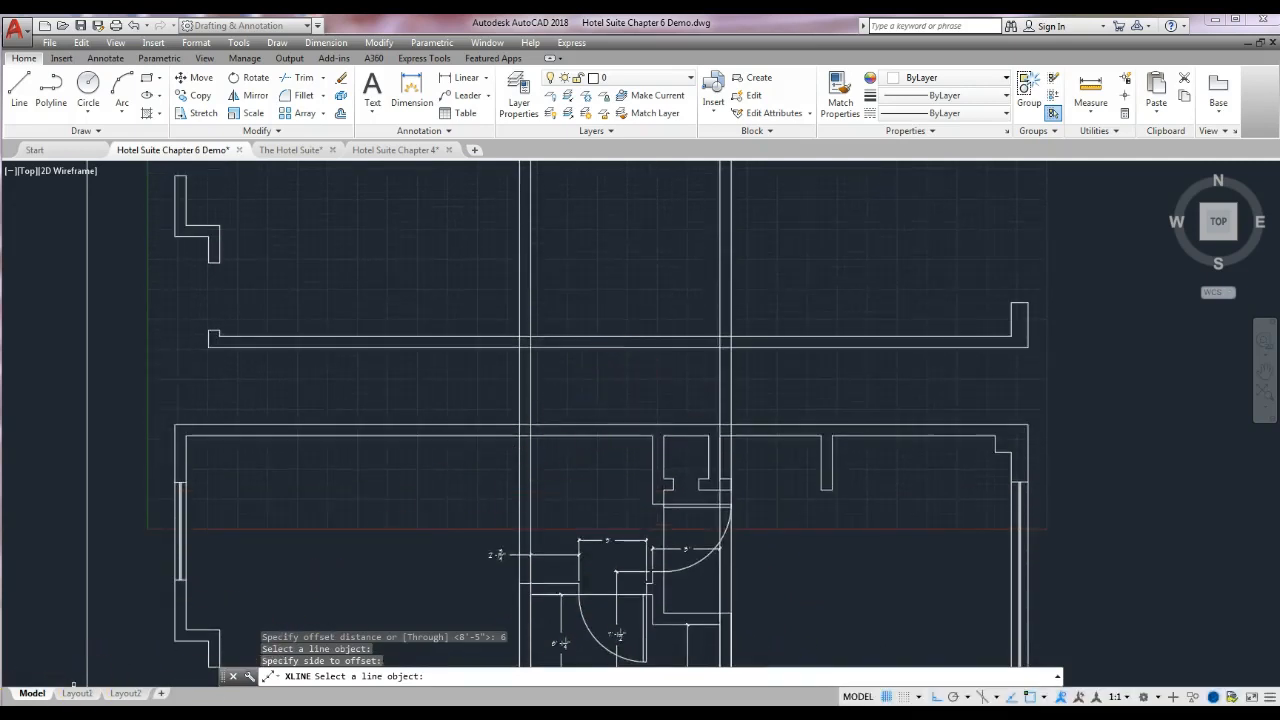
{"action": "middle_click_drag", "start_coordinate": [610, 260], "coordinate": [591, 314]}
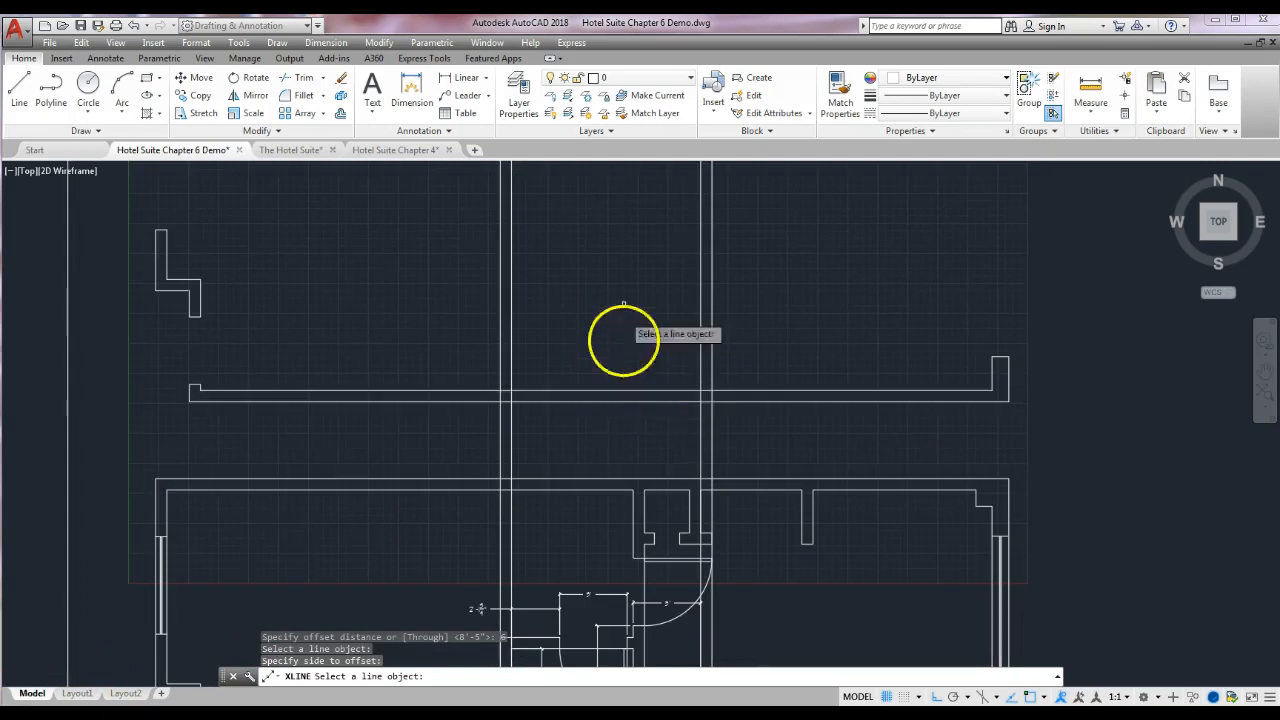
{"action": "middle_click_drag", "start_coordinate": [623, 494], "coordinate": [651, 232]}
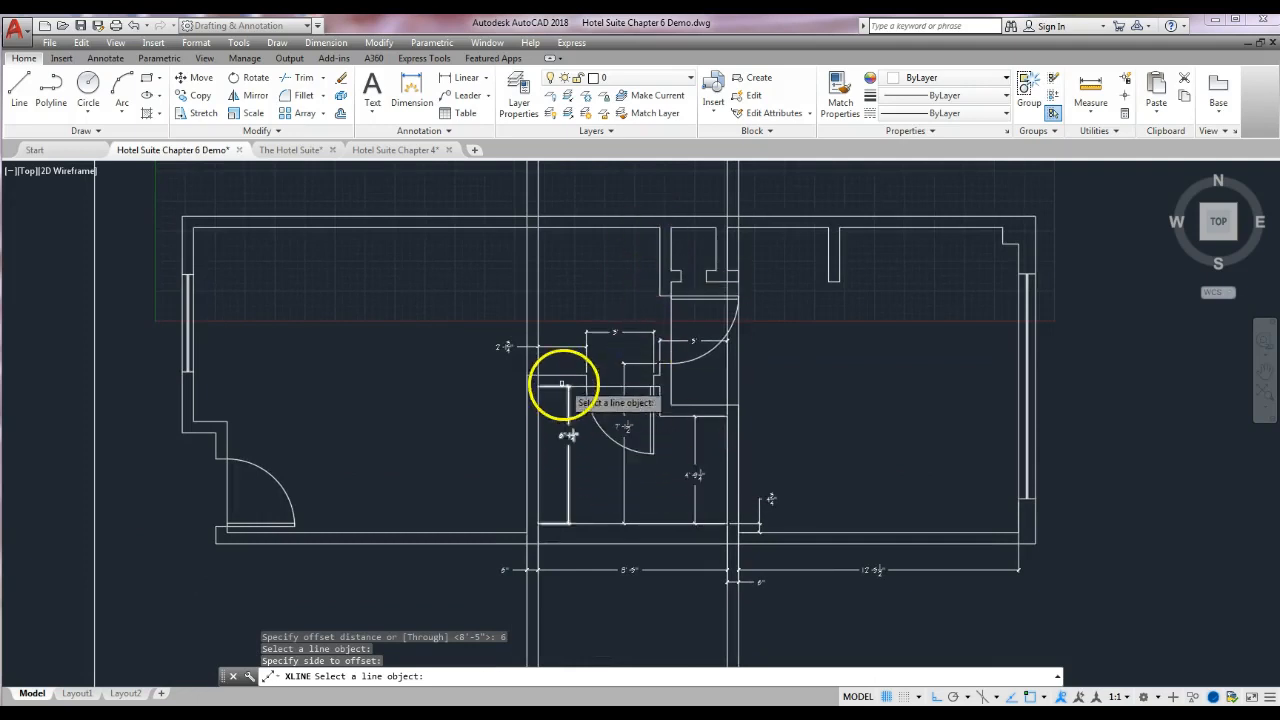
{"action": "scroll", "coordinate": [554, 382], "scroll_direction": "up", "scroll_amount": 4}
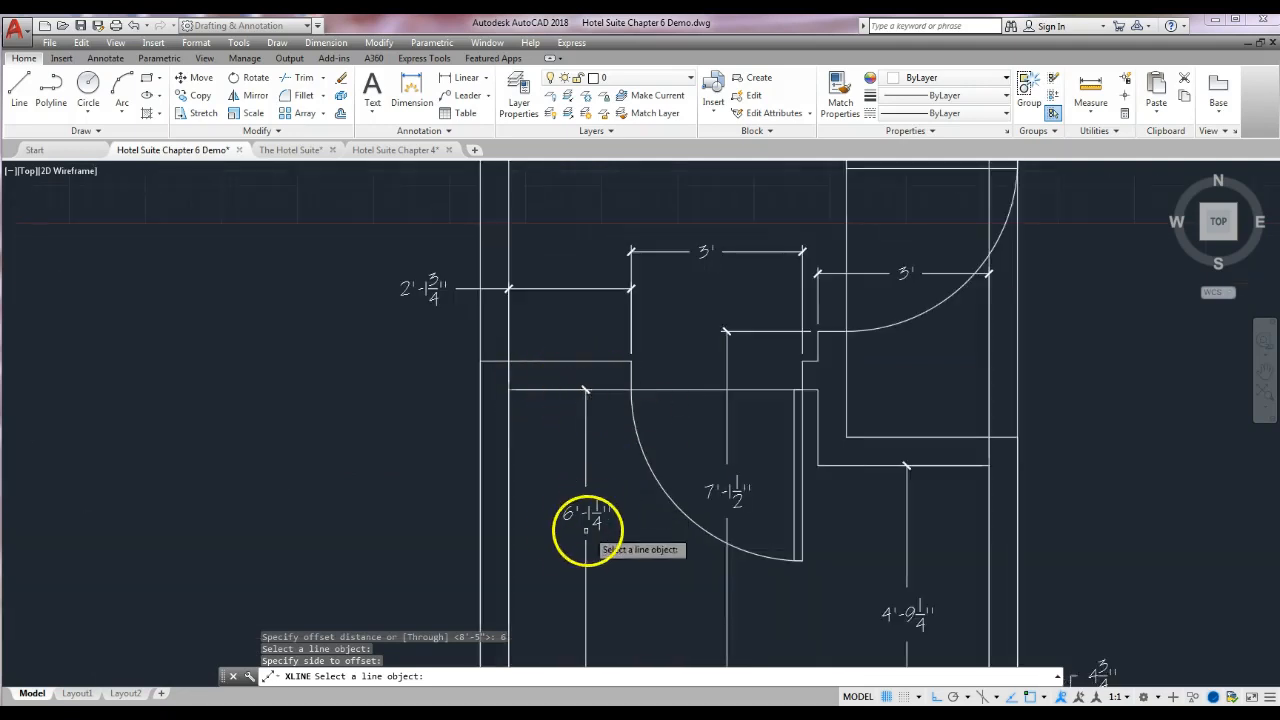
{"action": "mouse_move", "coordinate": [634, 571]}
{"action": "middle_mouse_down"}
{"action": "mouse_move", "coordinate": [634, 434]}
{"action": "mouse_move", "coordinate": [634, 458]}
{"action": "middle_mouse_up"}
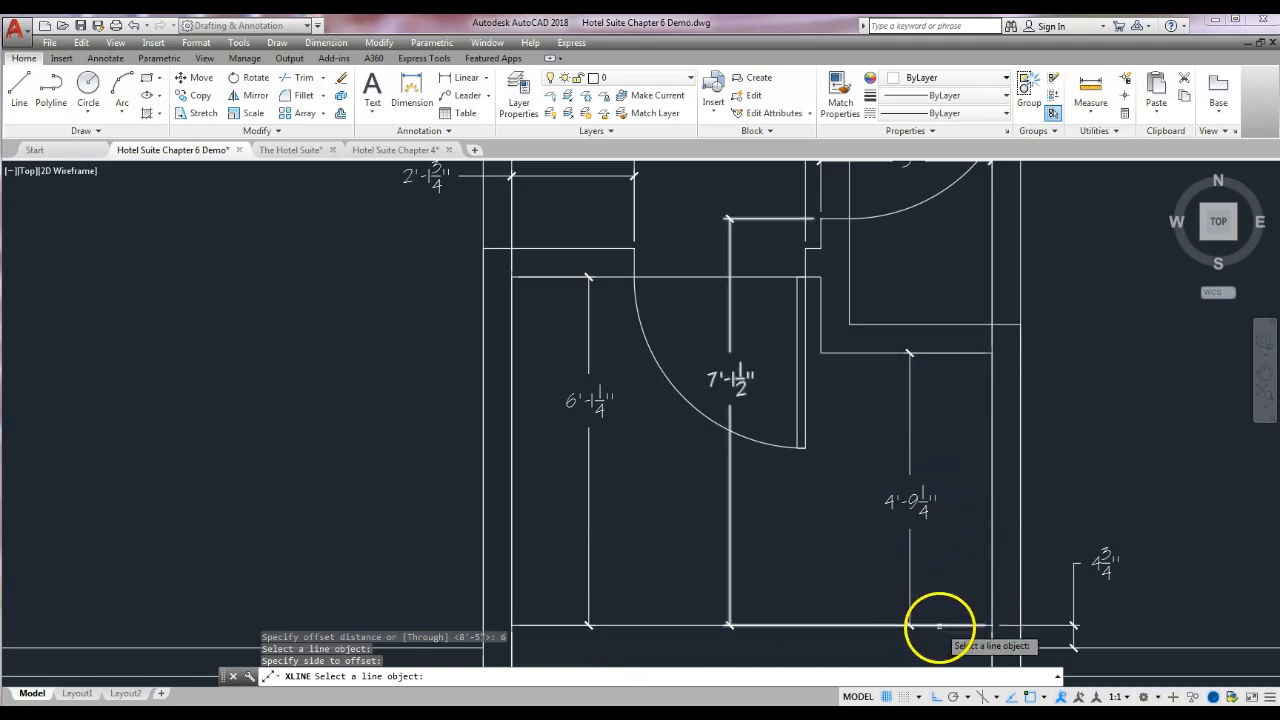
{"action": "scroll", "coordinate": [938, 622], "scroll_direction": "down", "scroll_amount": 2}
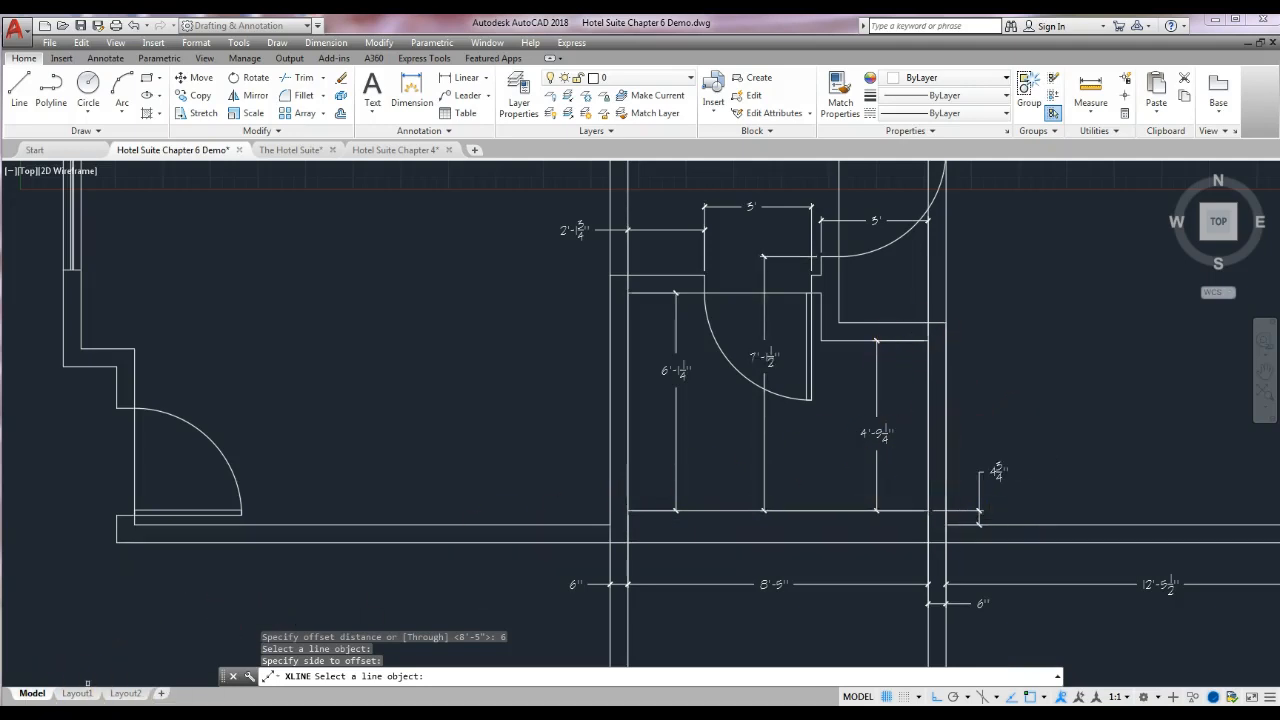
{"action": "scroll", "coordinate": [643, 345], "scroll_direction": "down", "scroll_amount": 5}
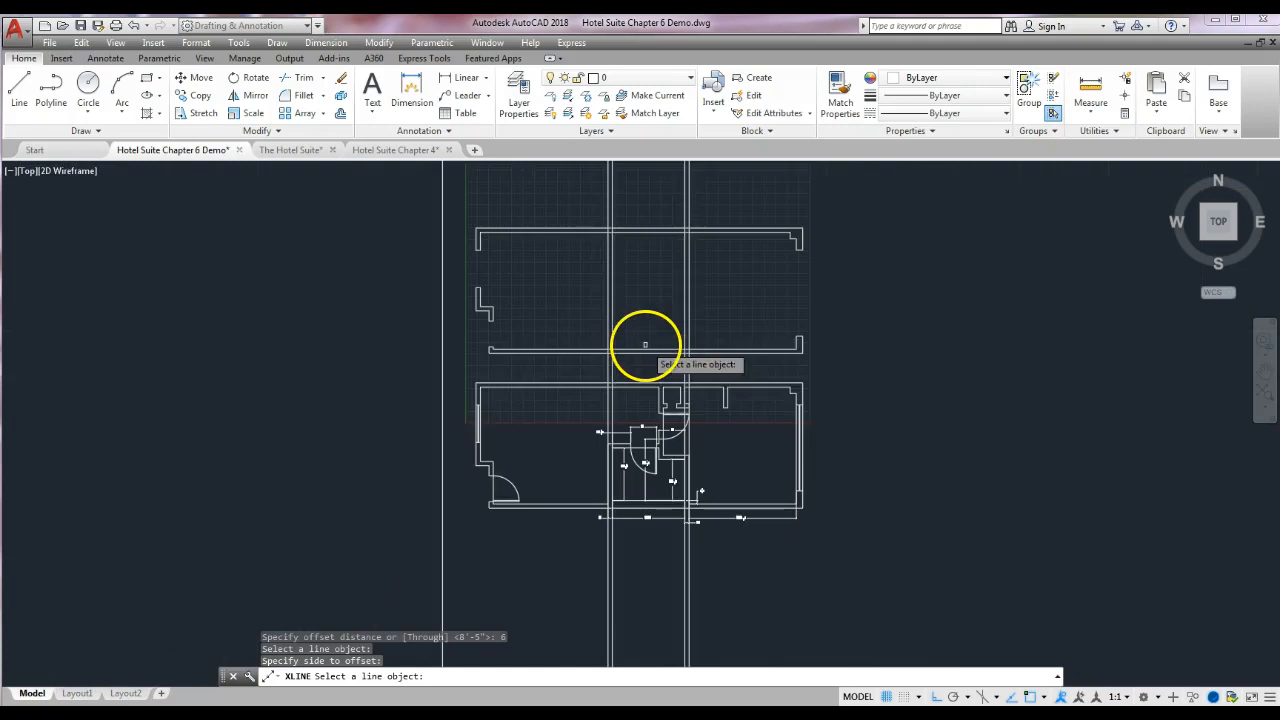
- Add a horizontal construction line offset 4-3/4 above the inner face of the upper plan's bottom wall
{"action": "scroll", "coordinate": [641, 353], "scroll_direction": "up", "scroll_amount": 5}
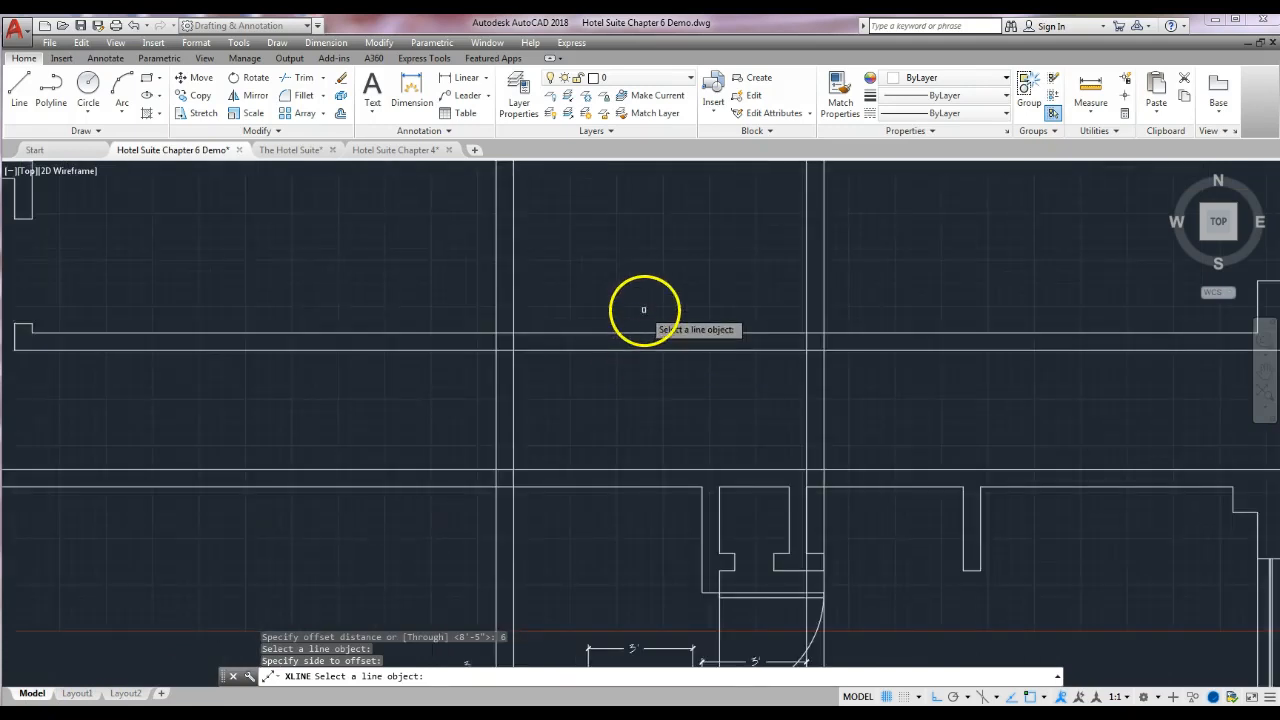
{"action": "scroll", "coordinate": [640, 320], "scroll_direction": "up", "scroll_amount": 1}
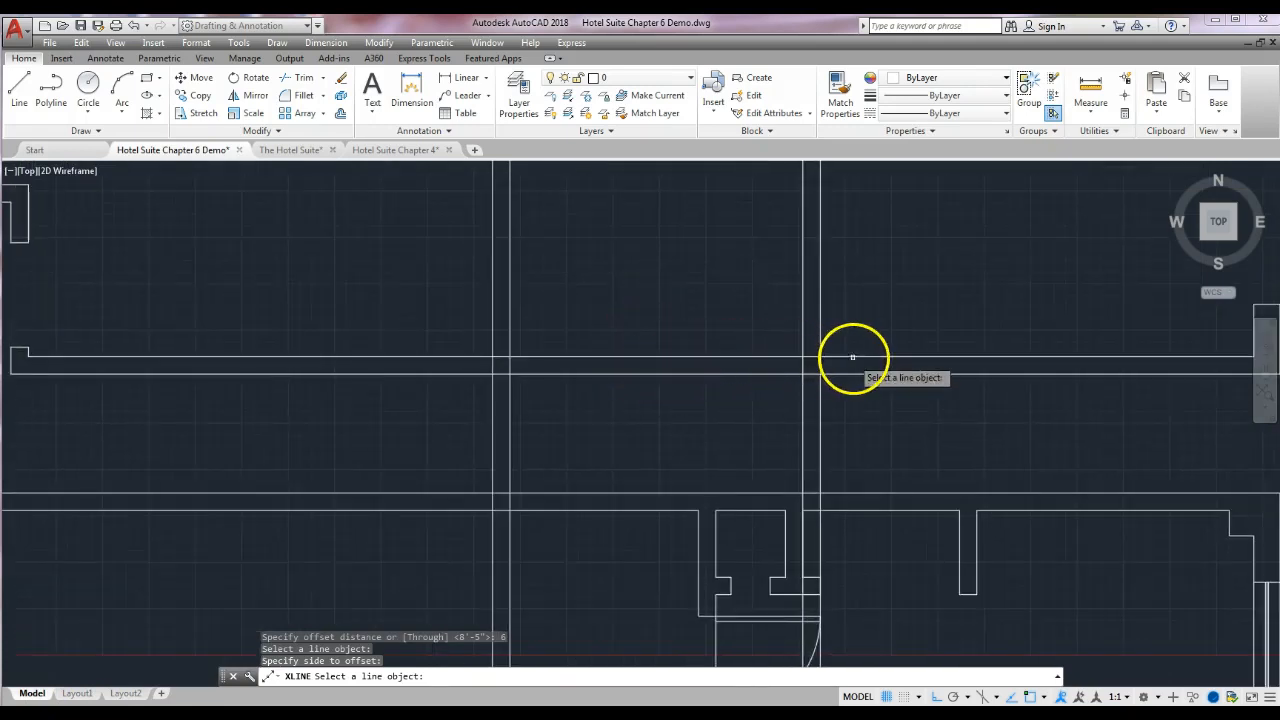
{"action": "left_click", "coordinate": [860, 297]}
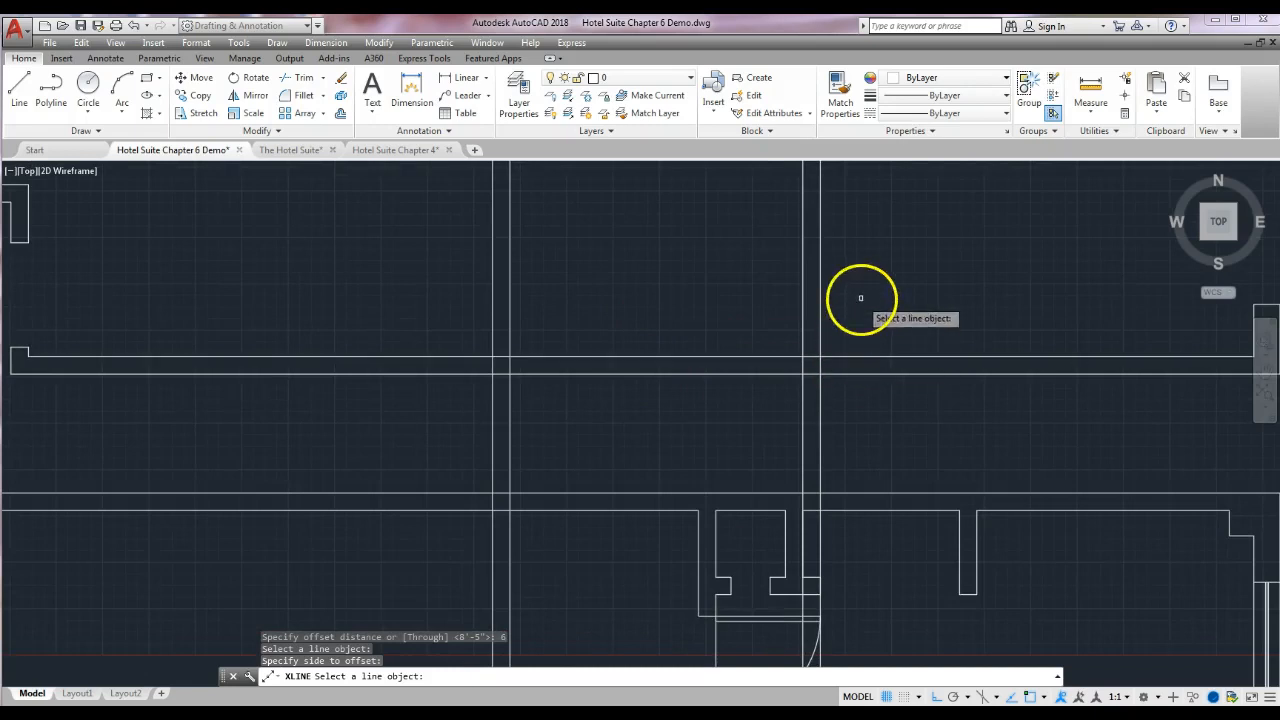
{"action": "left_click", "coordinate": [85, 129]}
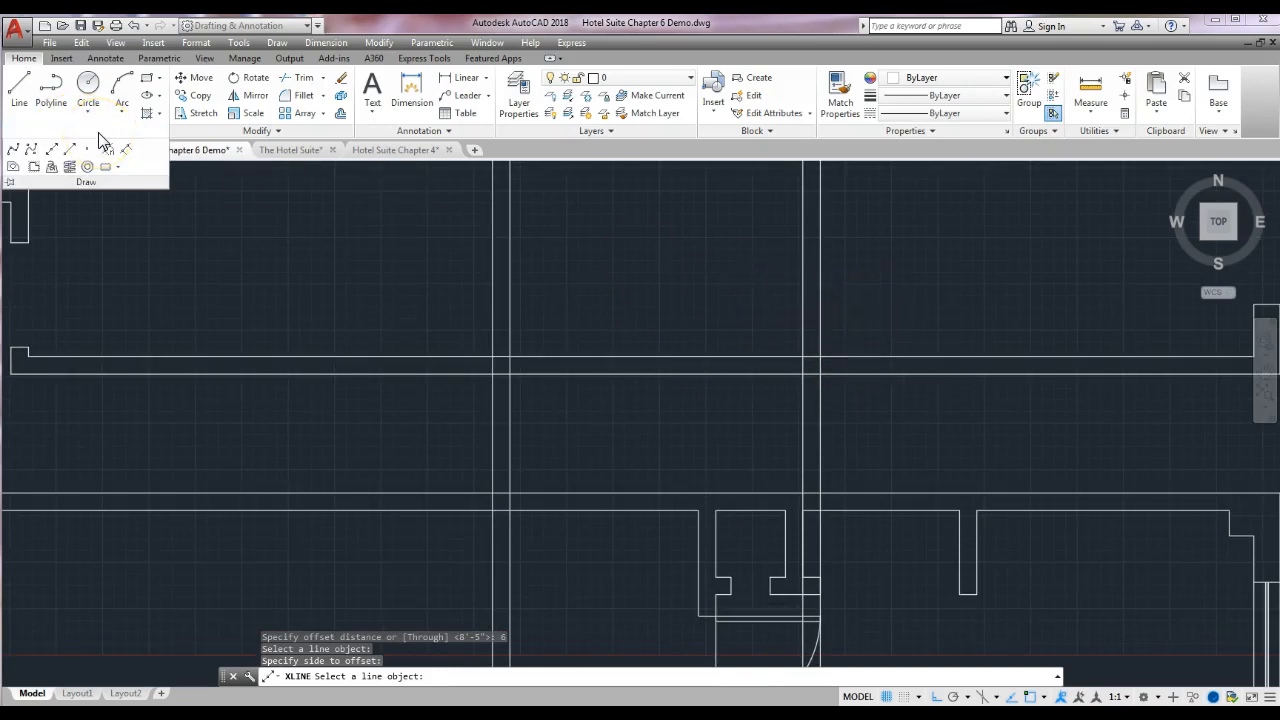
{"action": "left_click", "coordinate": [51, 148]}
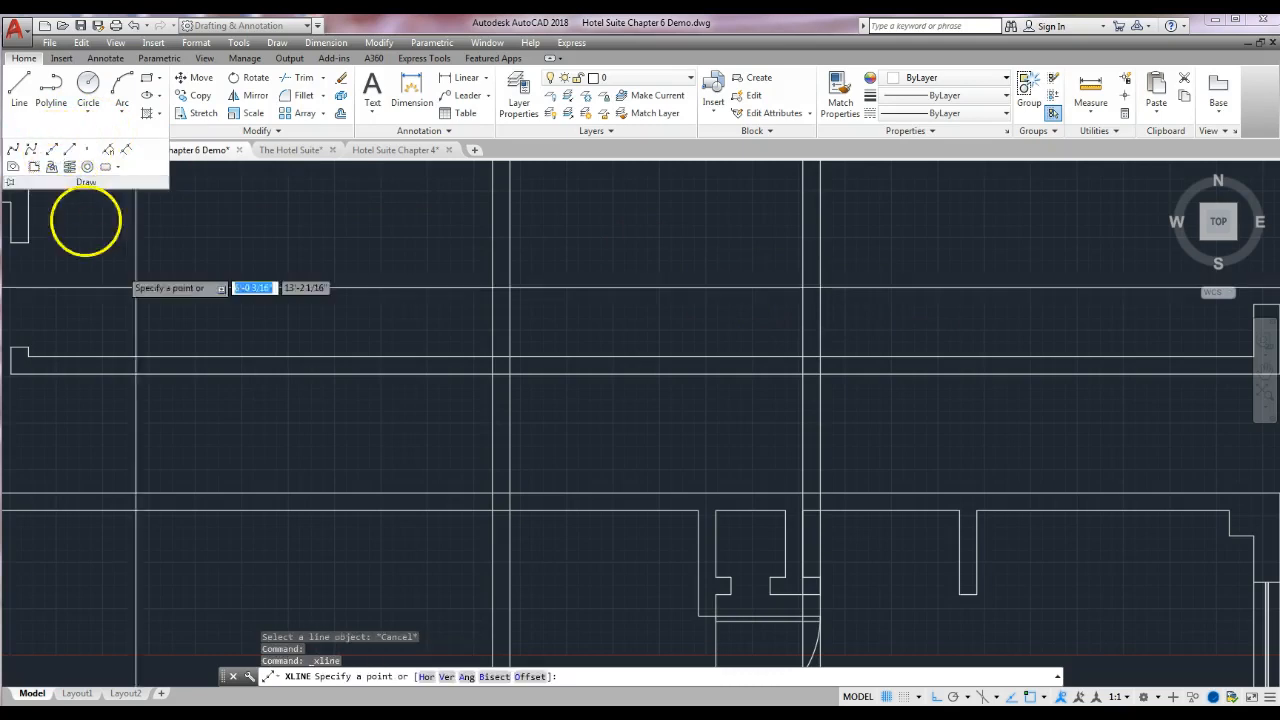
{"action": "left_click", "coordinate": [531, 676]}
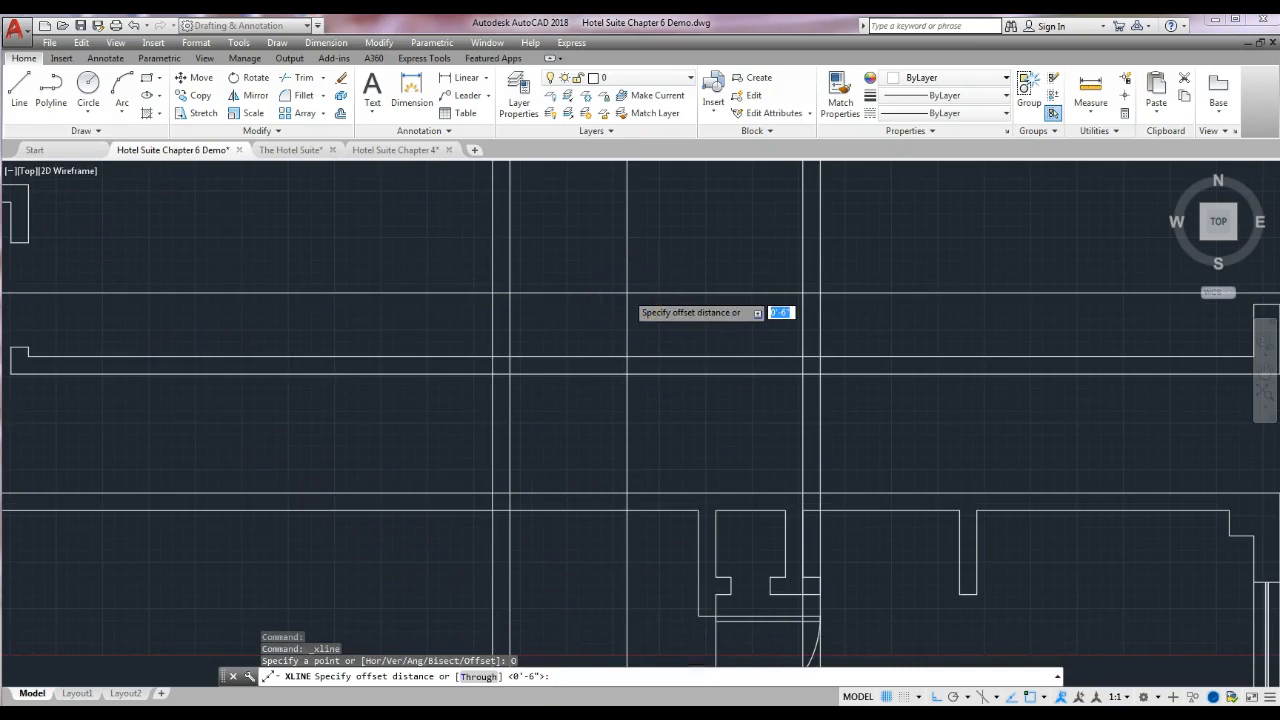
{"action": "type", "text": "4-"}
{"action": "key", "text": "Return"}
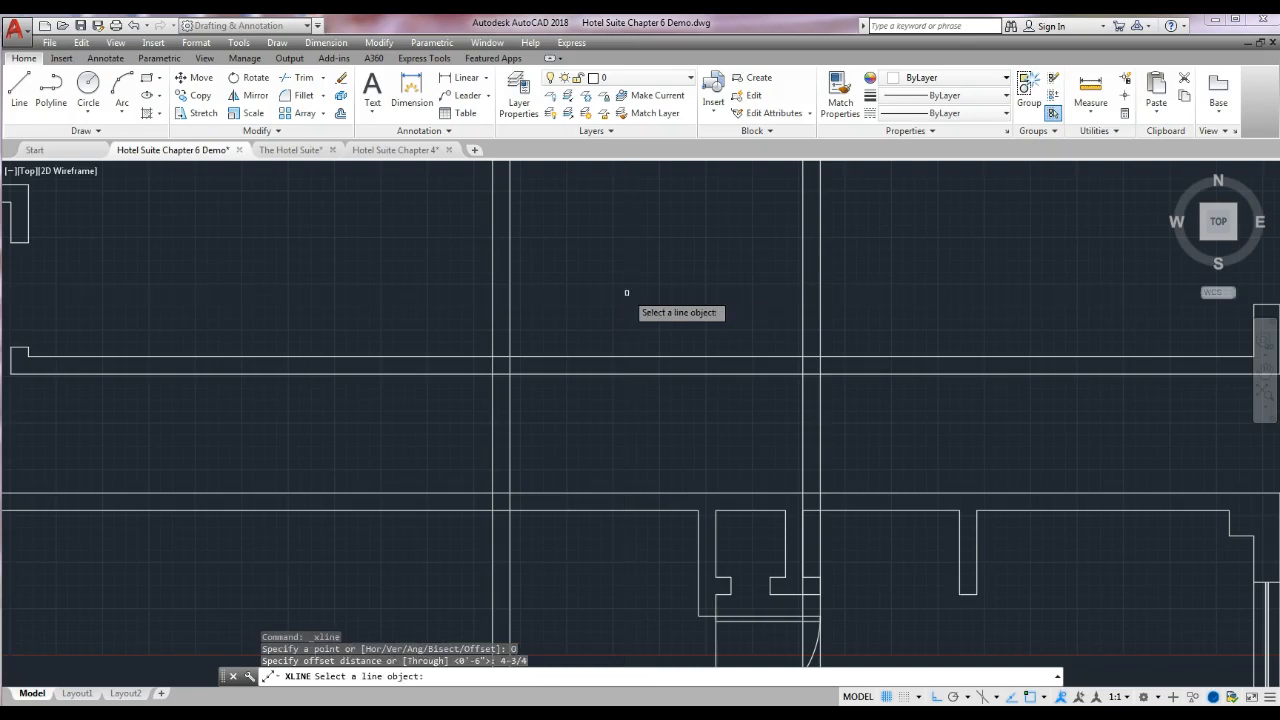
{"action": "left_click", "coordinate": [651, 357]}
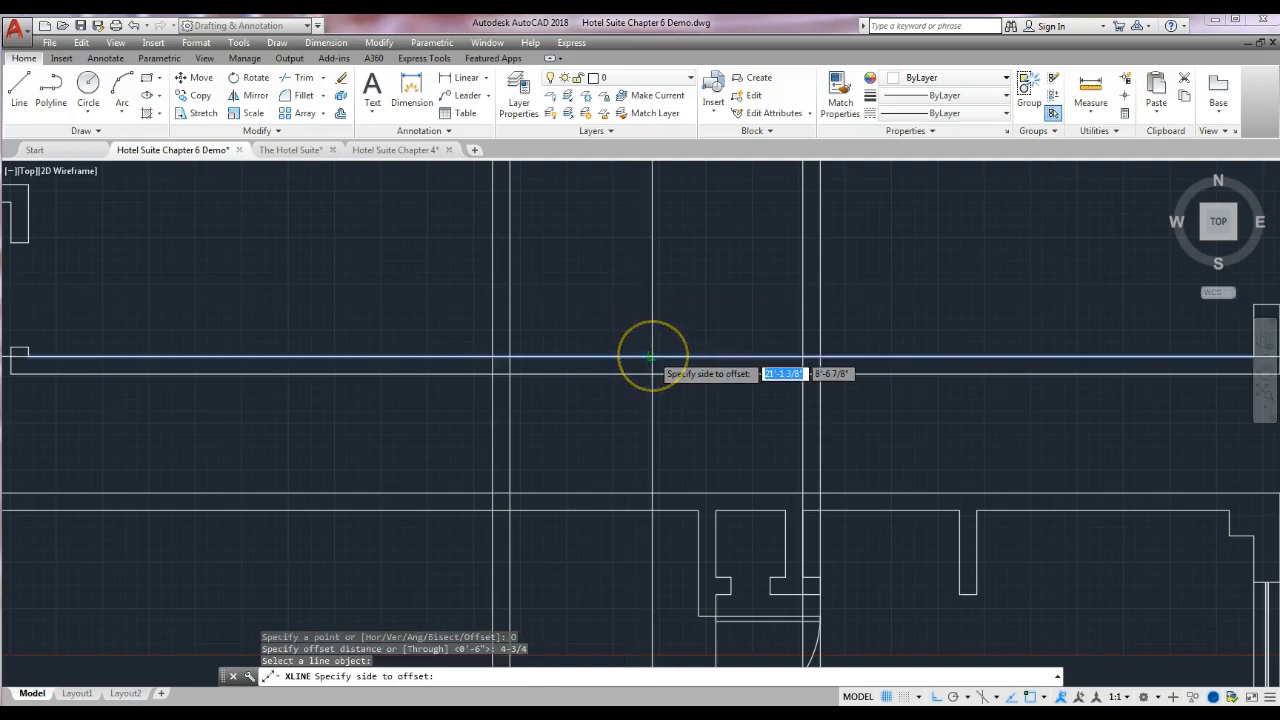
{"action": "left_click", "coordinate": [656, 285]}
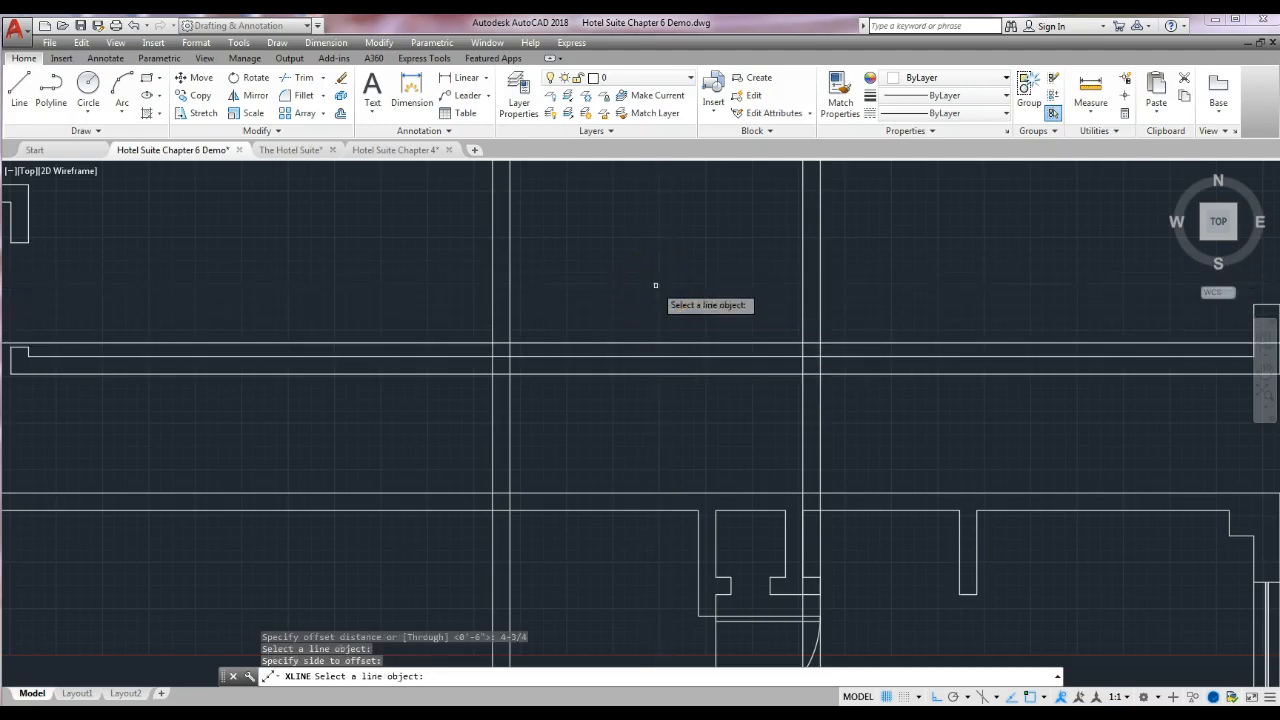
- Measure the distance between the new horizontal construction line and the bottom wall's inner face
{"action": "left_click", "coordinate": [1092, 88]}
{"action": "left_click", "coordinate": [1092, 118]}
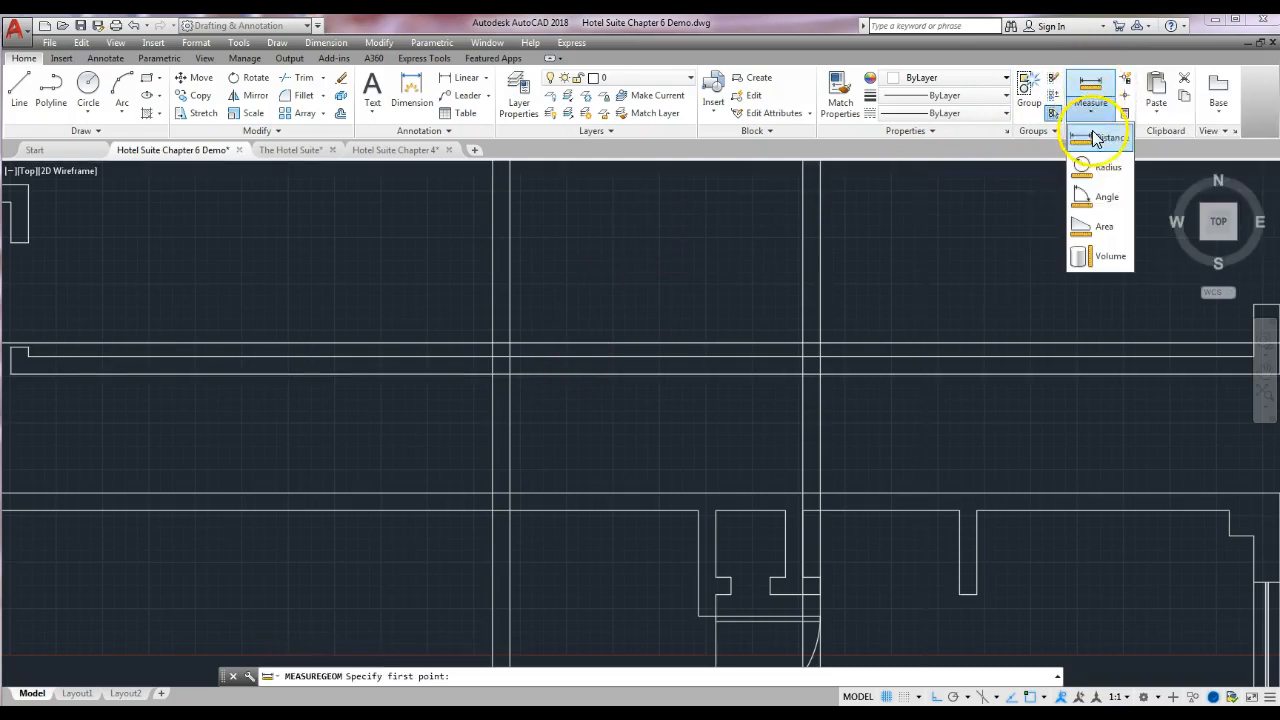
{"action": "left_click", "coordinate": [1095, 138]}
{"action": "left_click", "coordinate": [804, 343]}
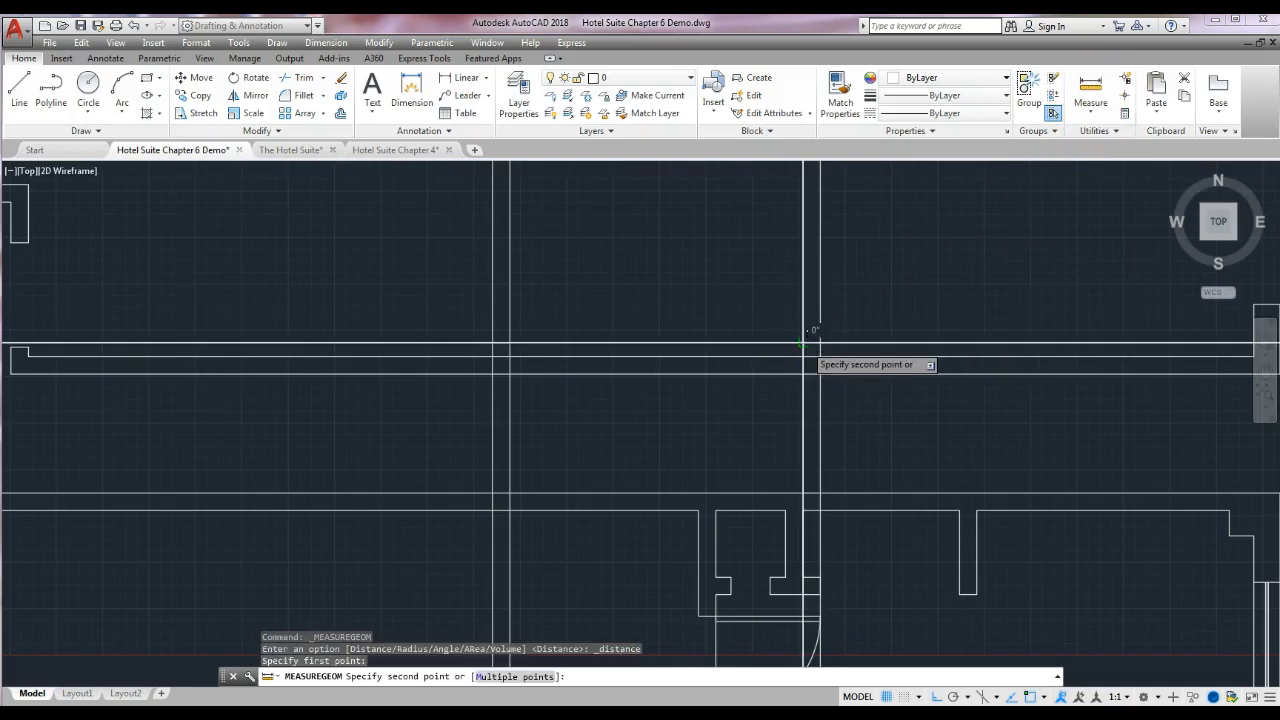
{"action": "left_click", "coordinate": [805, 357]}
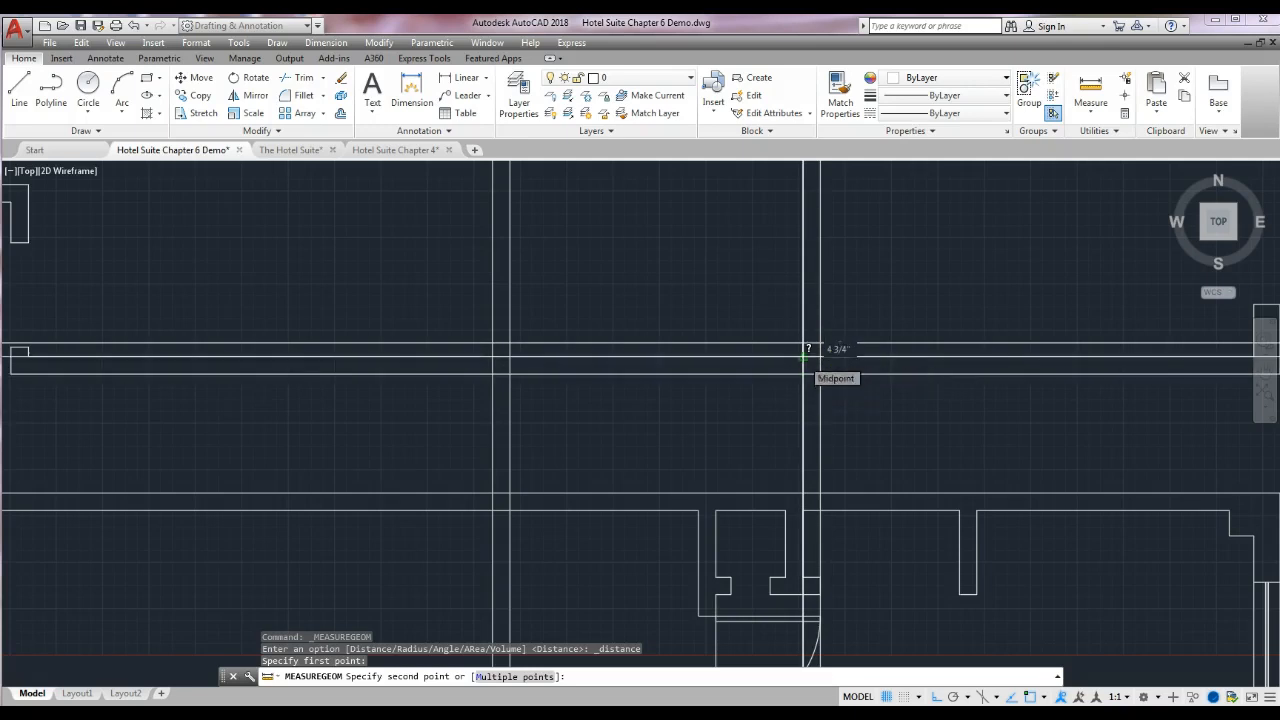
{"action": "left_click", "coordinate": [776, 318]}
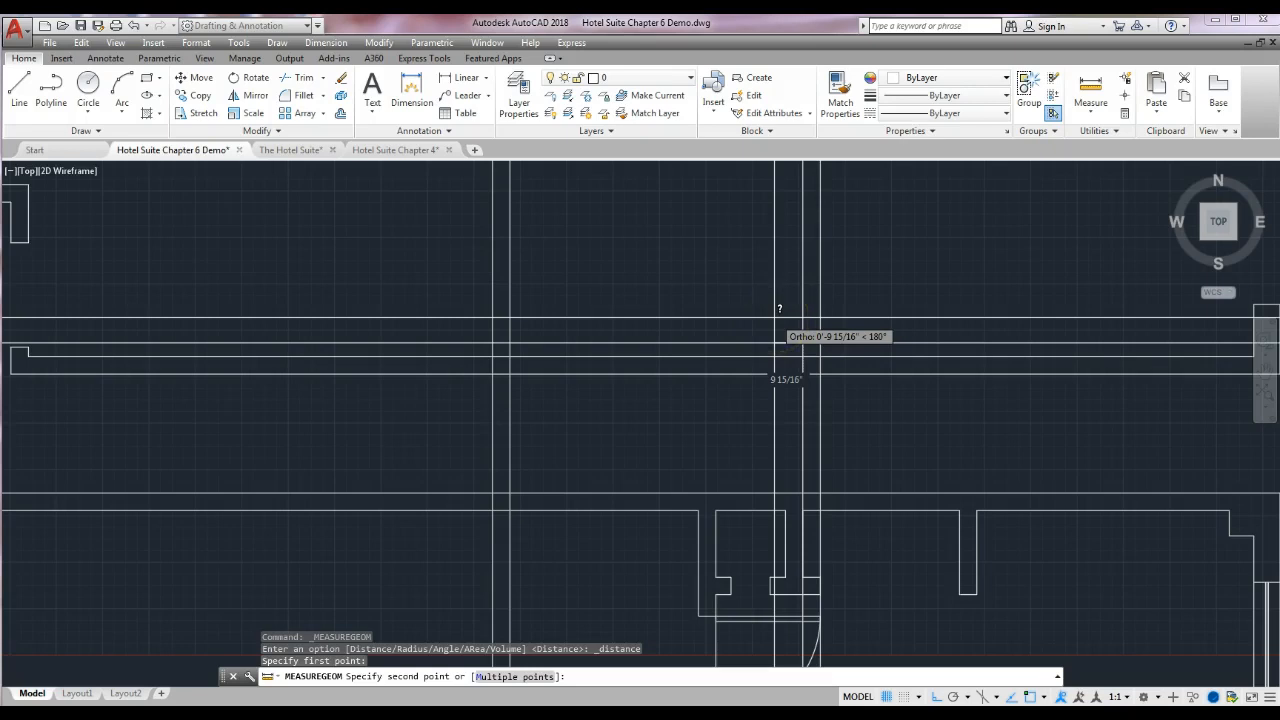
{"action": "key", "text": "Escape"}
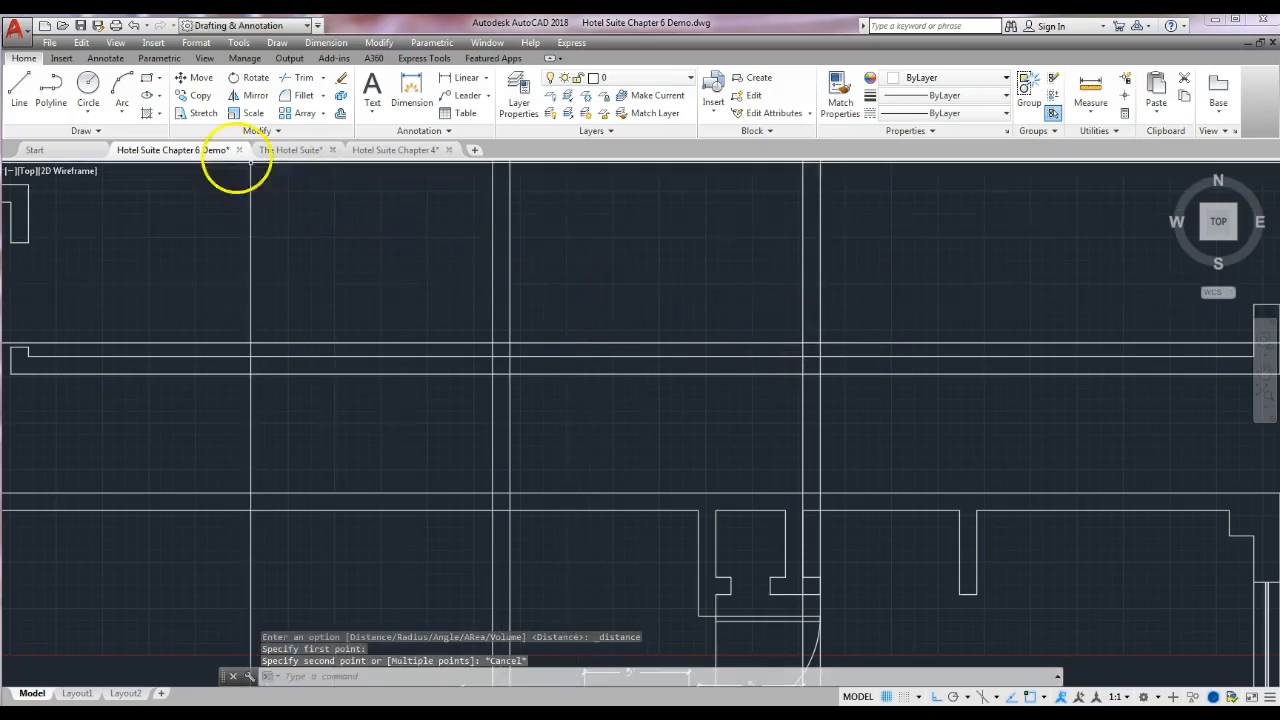
- Trim the new horizontal construction line back to the bathroom's outermost vertical lines, using the crossing wall and construction lines as cutting edges
{"action": "left_click", "coordinate": [303, 80]}
{"action": "left_click", "coordinate": [880, 299]}
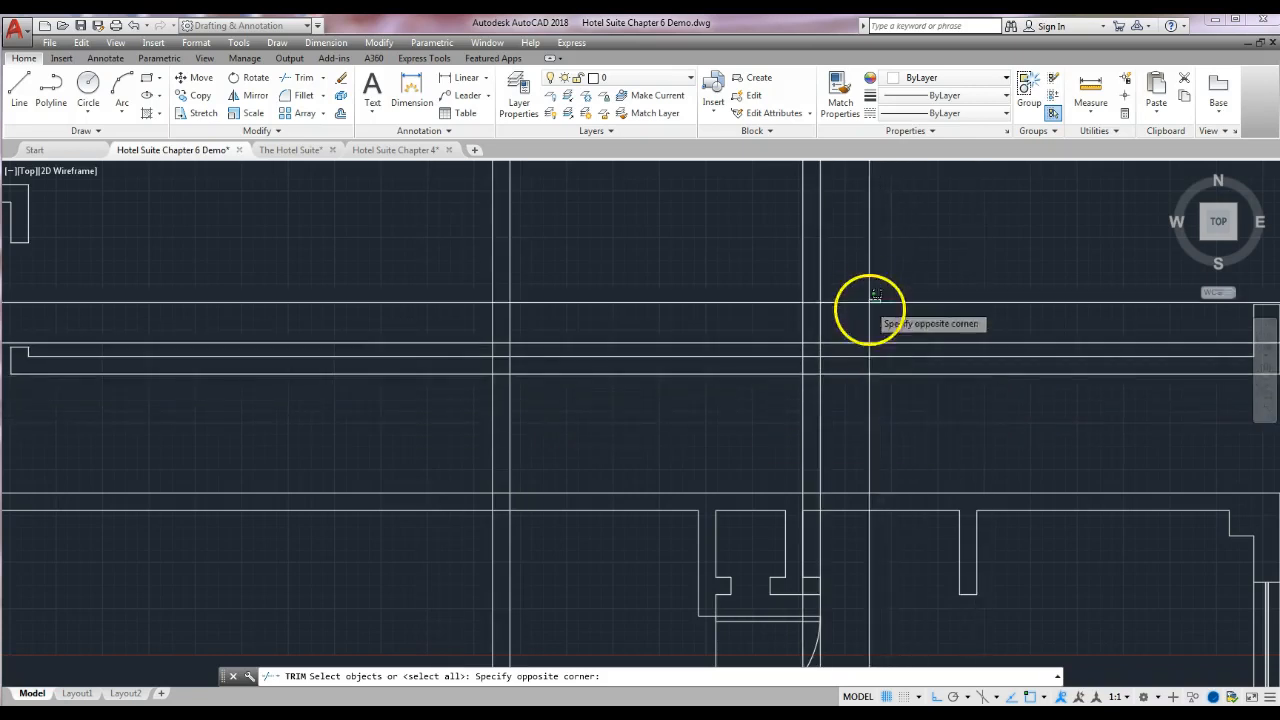
{"action": "left_click", "coordinate": [460, 412]}
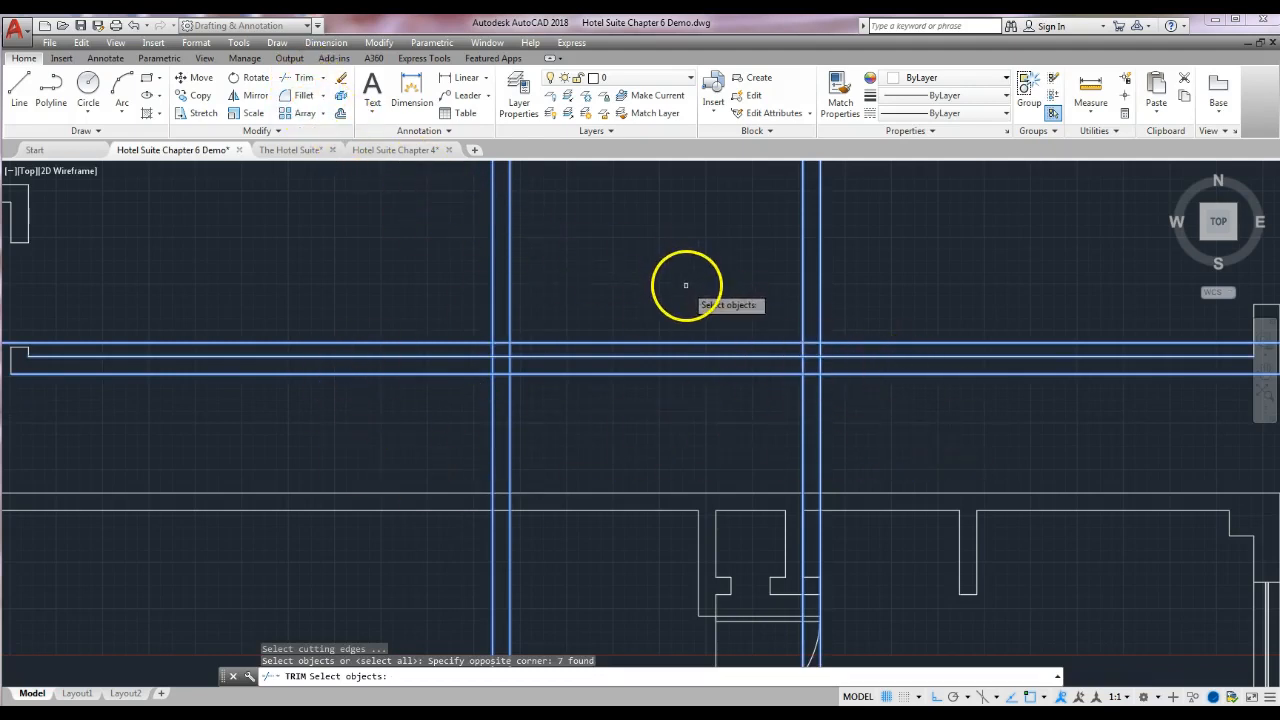
{"action": "key", "text": "Return"}
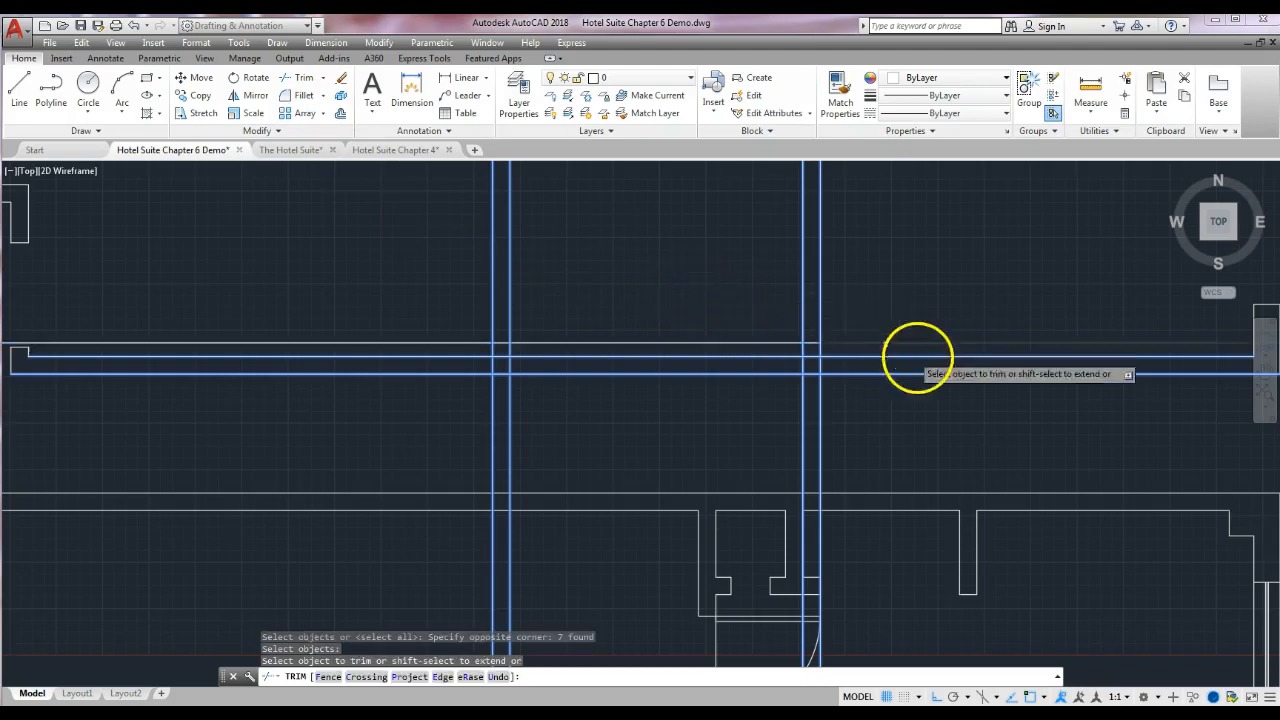
{"action": "left_click", "coordinate": [861, 343]}
{"action": "left_click", "coordinate": [441, 343]}
- Trim the bottom wall's inner face across the bathroom and the overlapping segments where the left bathroom wall meets it
{"action": "left_click", "coordinate": [502, 356]}
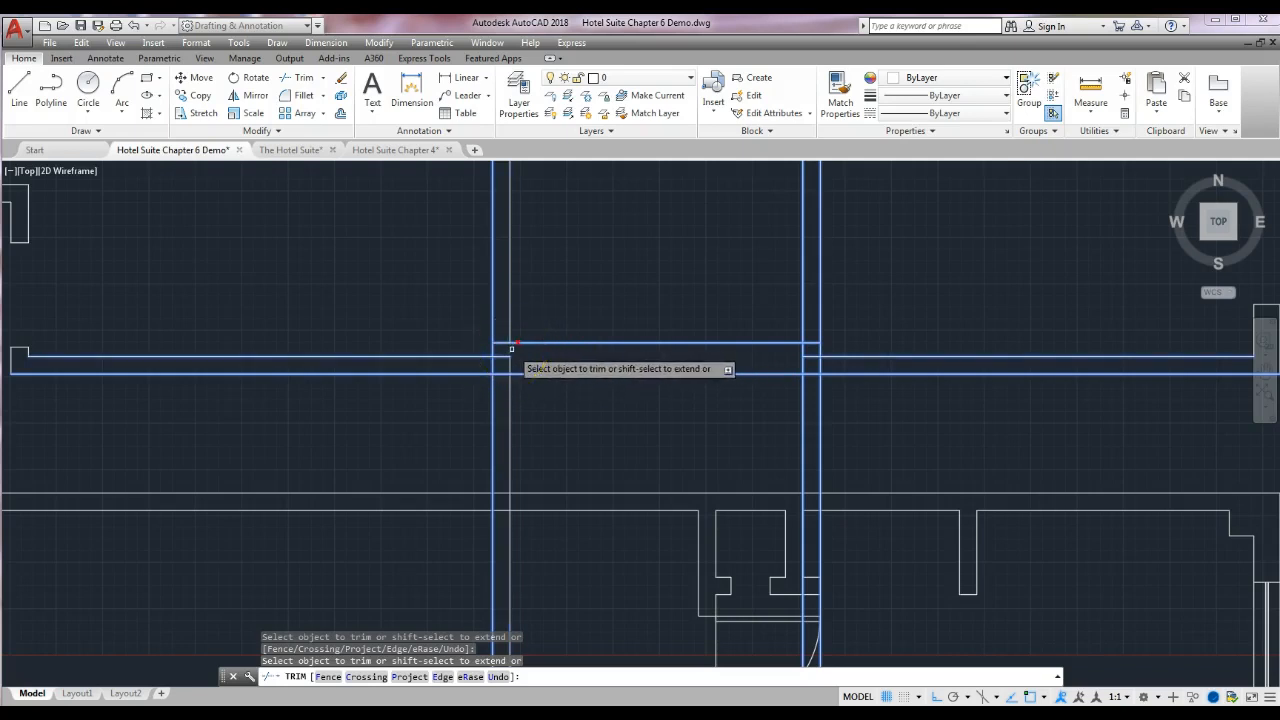
{"action": "left_click", "coordinate": [502, 344]}
{"action": "left_click", "coordinate": [502, 344]}
{"action": "left_click", "coordinate": [503, 357]}
{"action": "left_click", "coordinate": [509, 362]}
{"action": "left_click", "coordinate": [493, 366]}
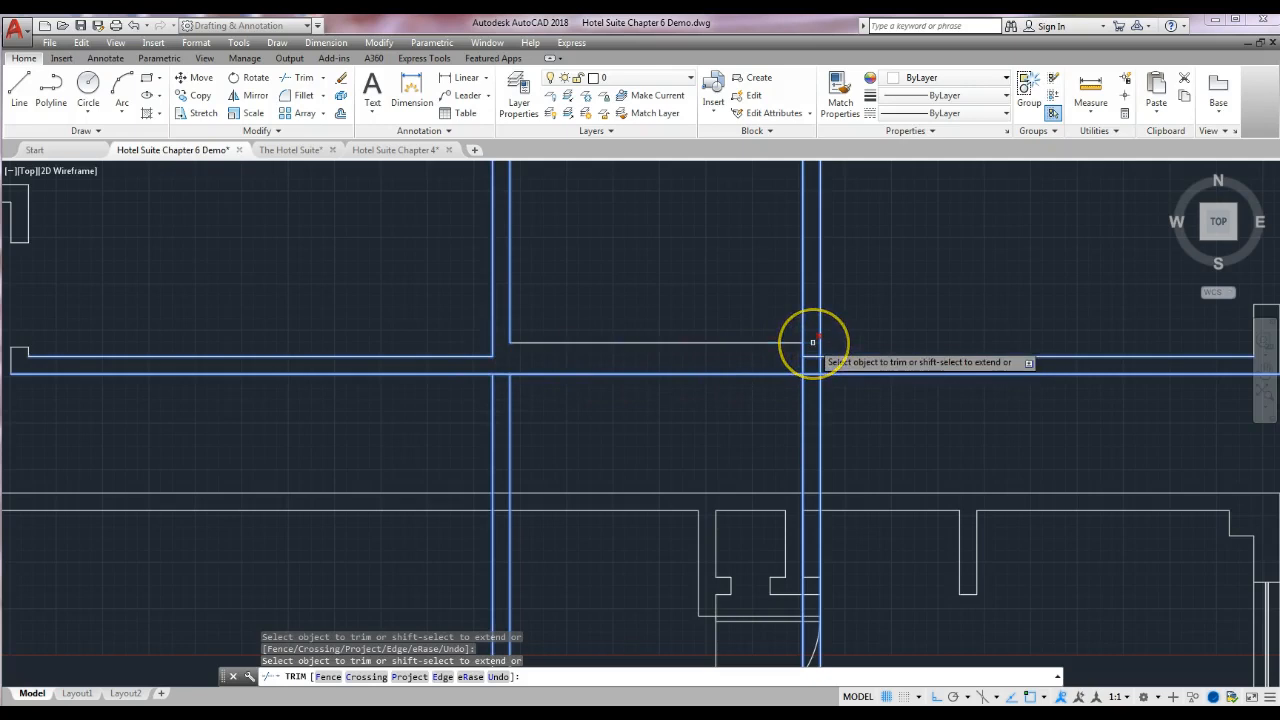
- Trim the overlapping line segments where the right bathroom wall meets the bottom wall
{"action": "left_click", "coordinate": [812, 342]}
{"action": "left_click", "coordinate": [801, 355]}
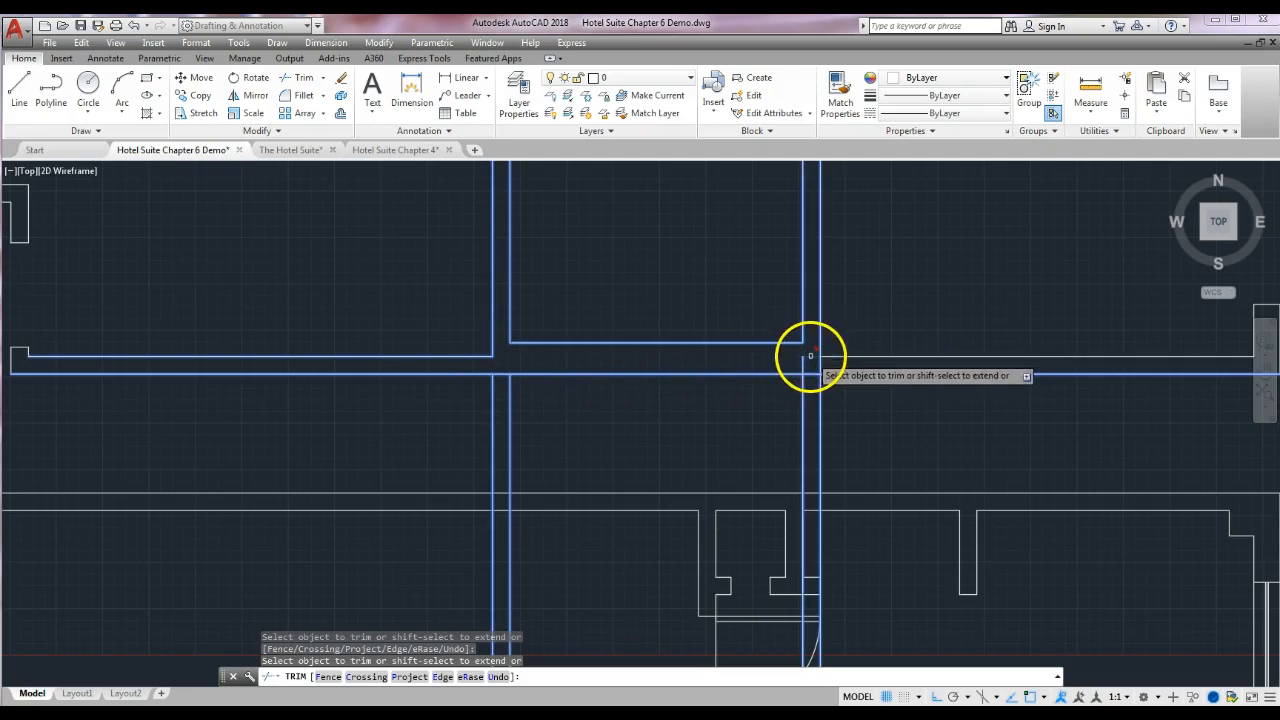
{"action": "left_click", "coordinate": [803, 365]}
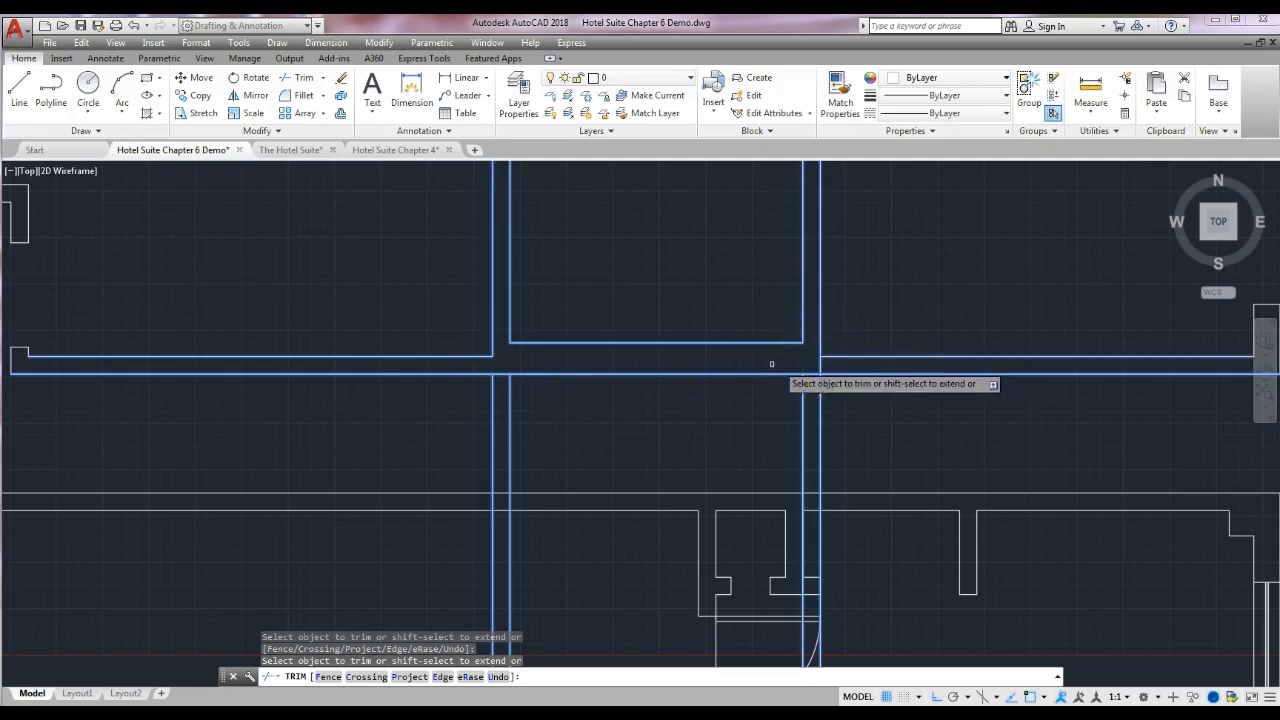
- Trim the rightmost vertical construction line away below the upper plan's bottom wall
{"action": "left_click", "coordinate": [845, 410]}
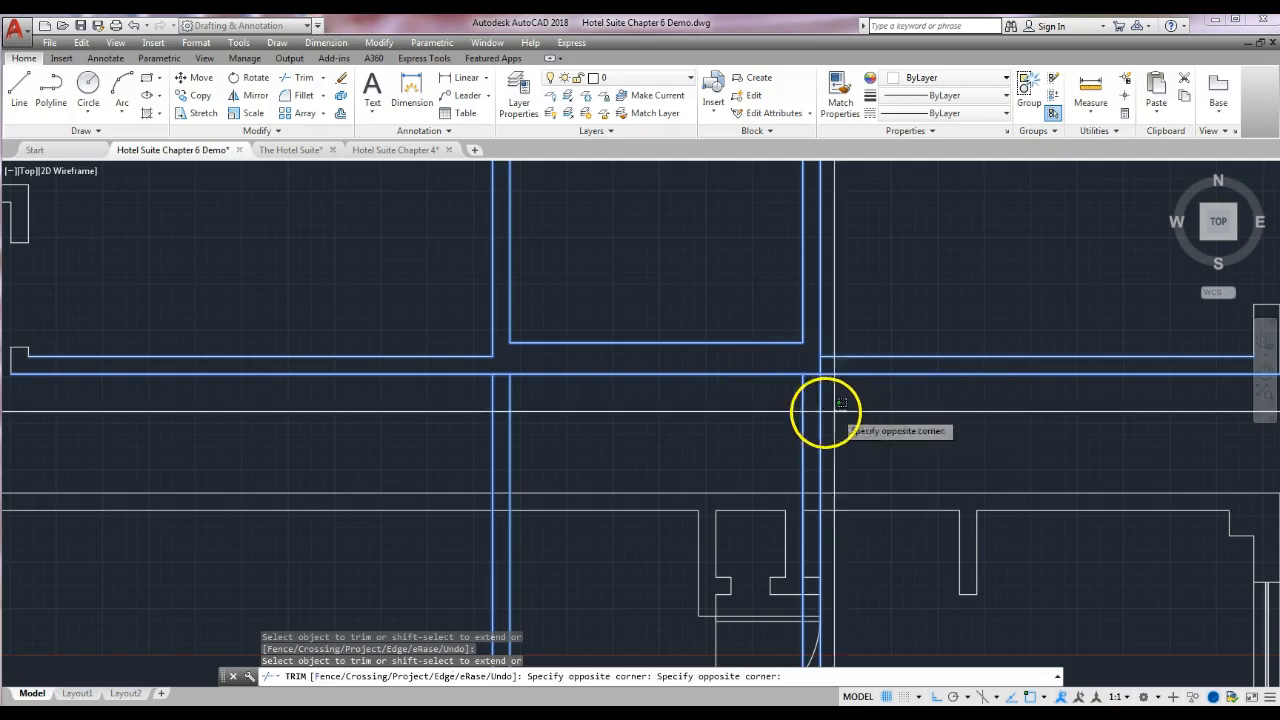
{"action": "left_click", "coordinate": [465, 440]}
{"action": "left_click", "coordinate": [494, 428]}
{"action": "left_click", "coordinate": [494, 428]}
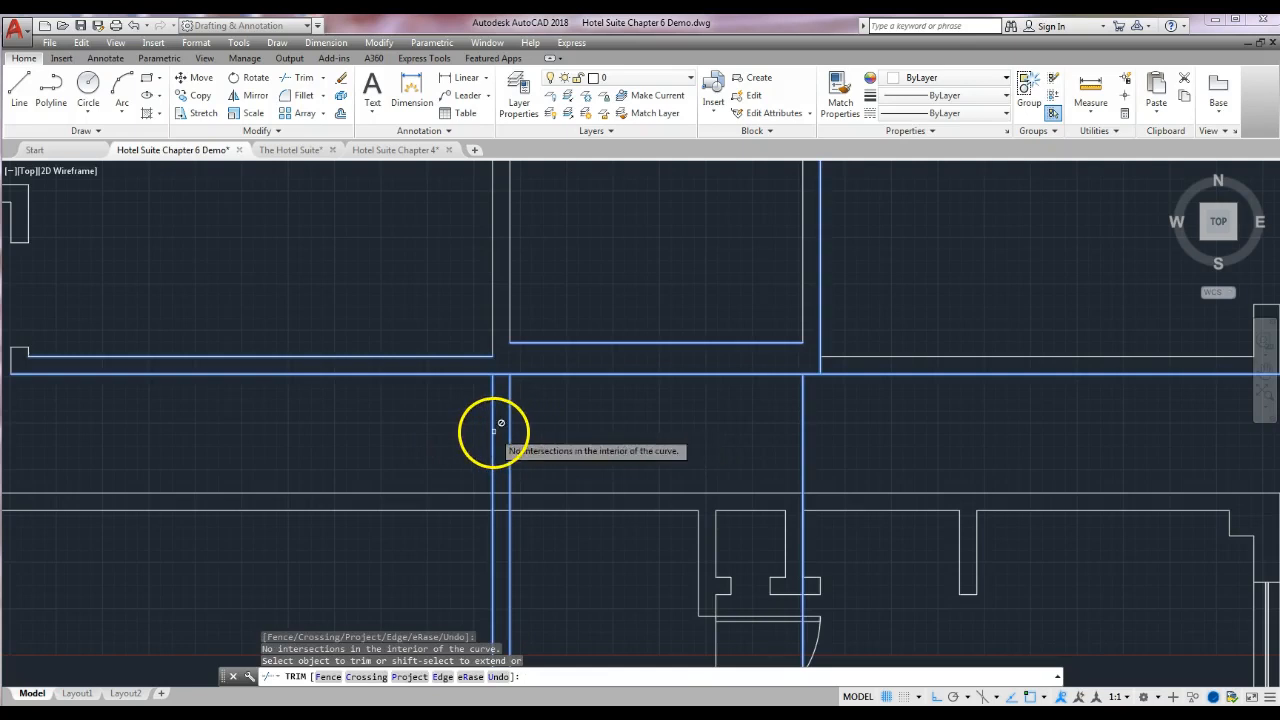
{"action": "key", "text": "Return"}
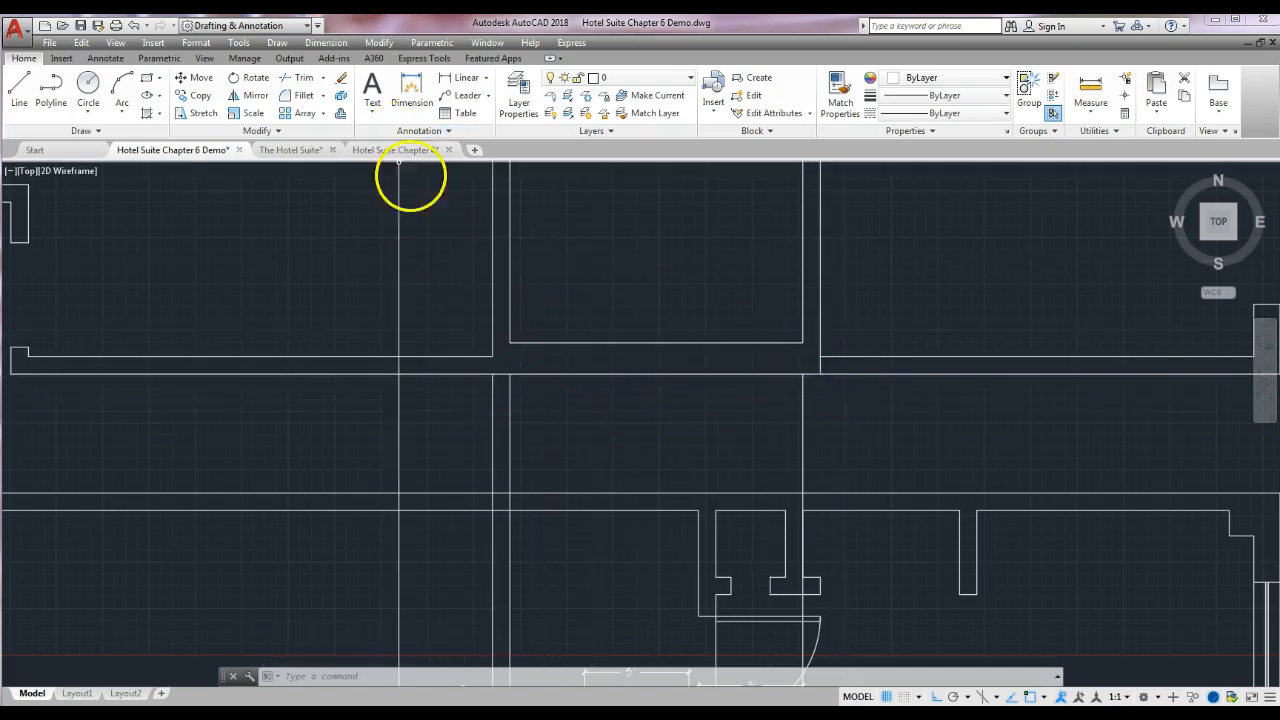
- Erase the three leftover vertical construction lines below the upper plan's bottom wall
{"action": "left_click", "coordinate": [341, 80]}
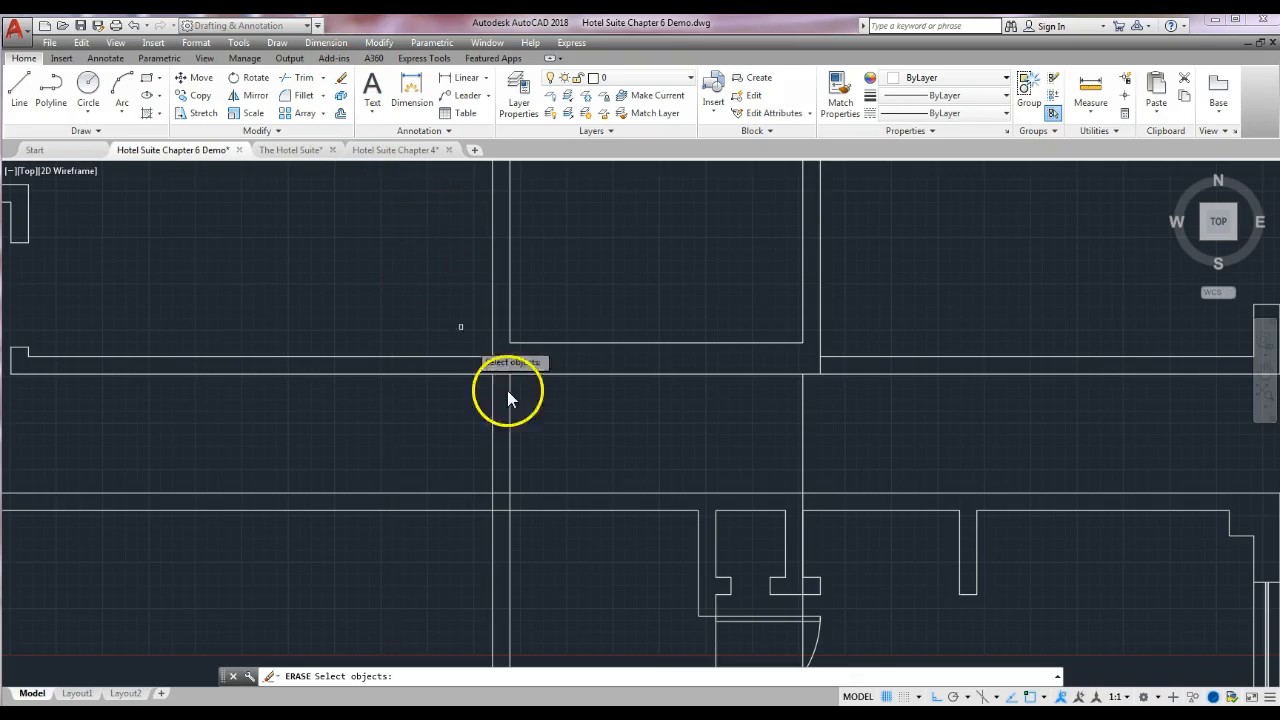
{"action": "left_click", "coordinate": [493, 427]}
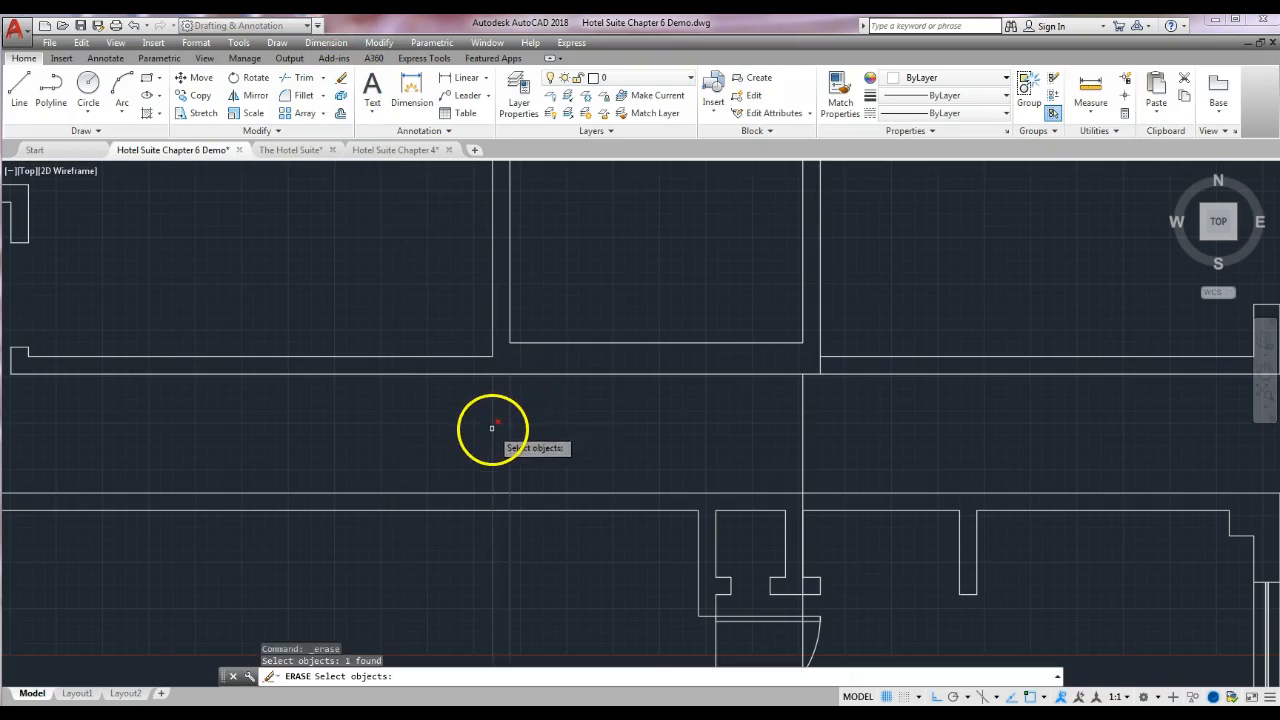
{"action": "left_click", "coordinate": [492, 429]}
{"action": "left_click", "coordinate": [803, 429]}
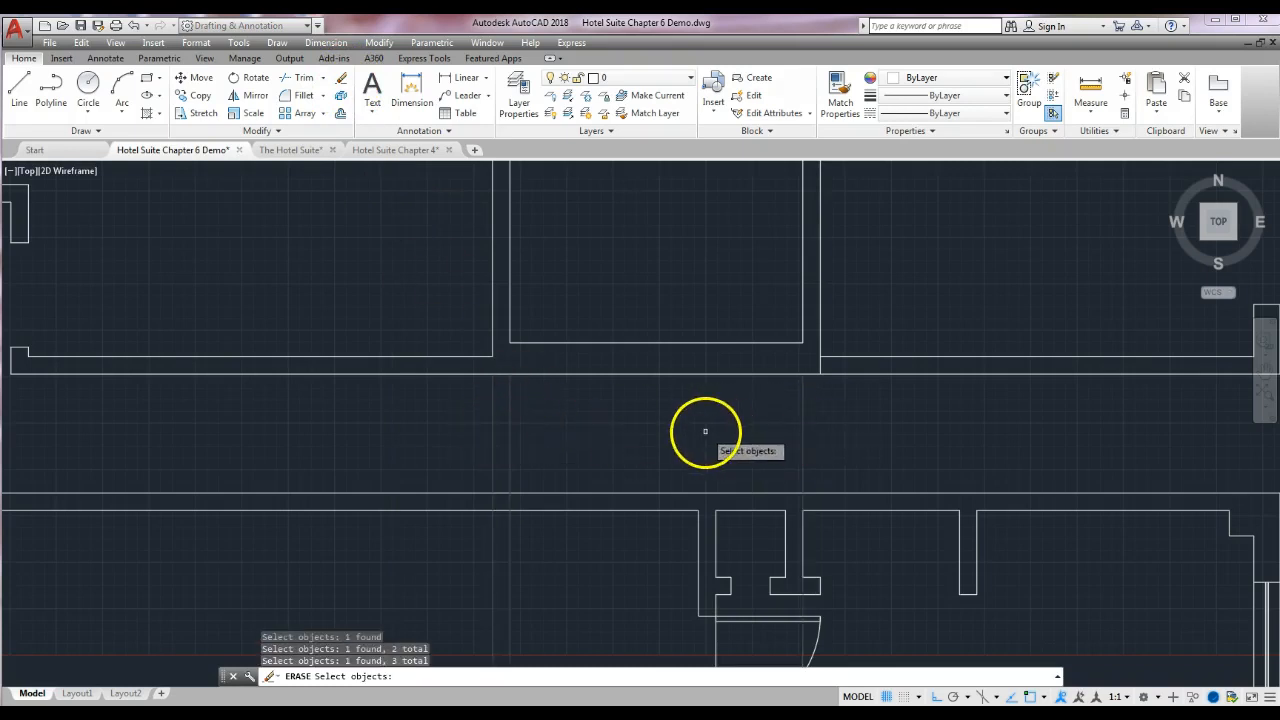
{"action": "key", "text": "Return"}
- Trim the leftover stub of the right bathroom wall between the bottom wall's inner and outer faces
{"action": "scroll", "coordinate": [606, 391], "scroll_direction": "down", "scroll_amount": 3}
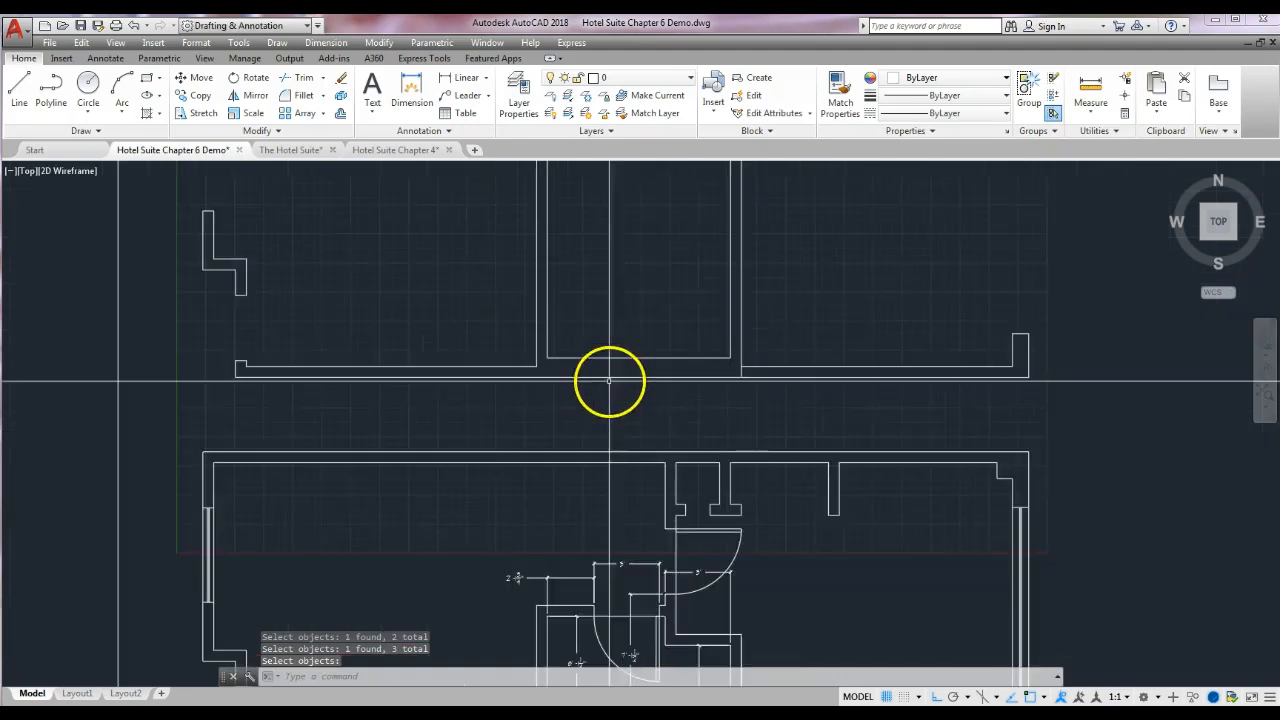
{"action": "scroll", "coordinate": [744, 377], "scroll_direction": "up", "scroll_amount": 4}
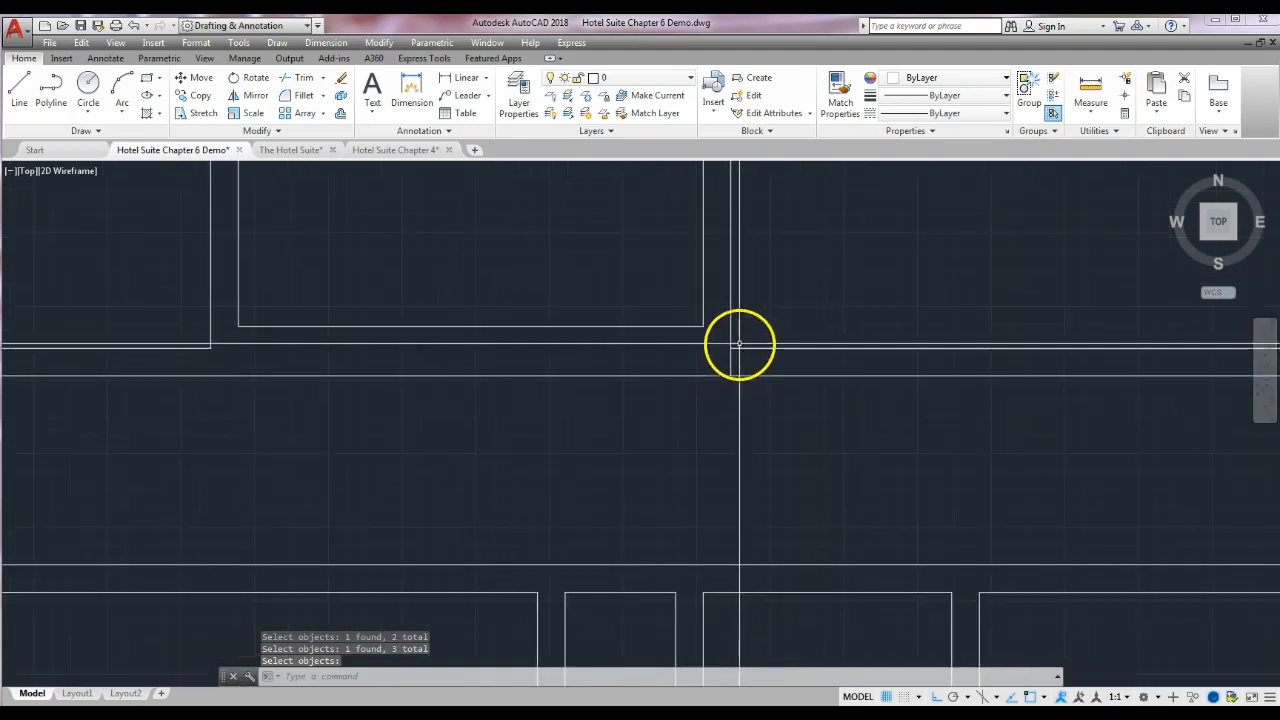
{"action": "left_click", "coordinate": [303, 80]}
{"action": "left_click", "coordinate": [769, 329]}
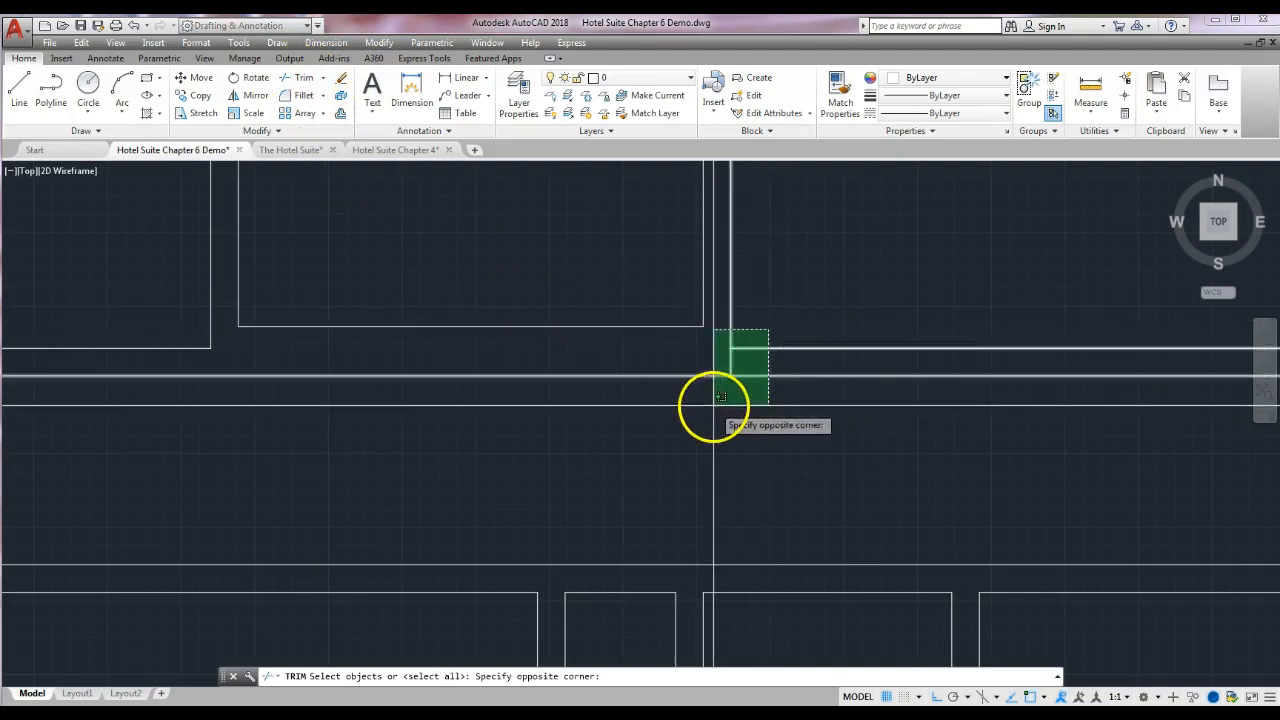
{"action": "left_click", "coordinate": [716, 402]}
{"action": "key", "text": "Return"}
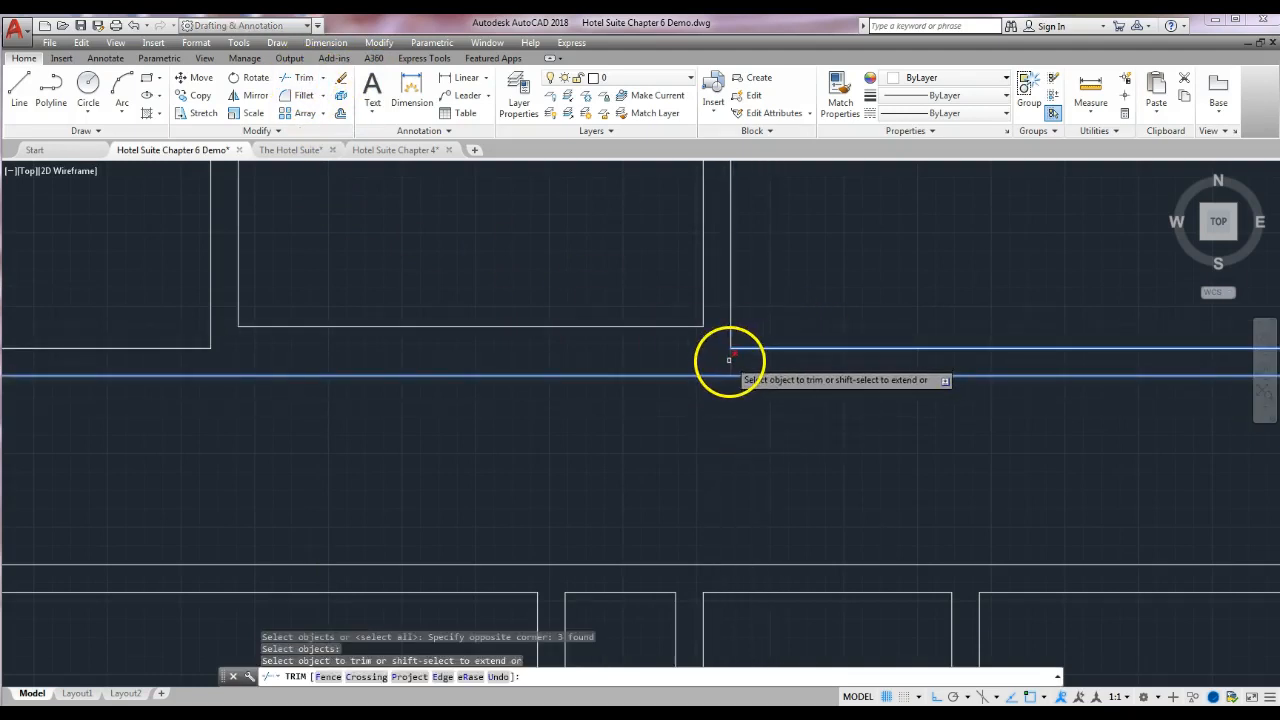
{"action": "left_click", "coordinate": [729, 360]}
{"action": "key", "text": "Return"}
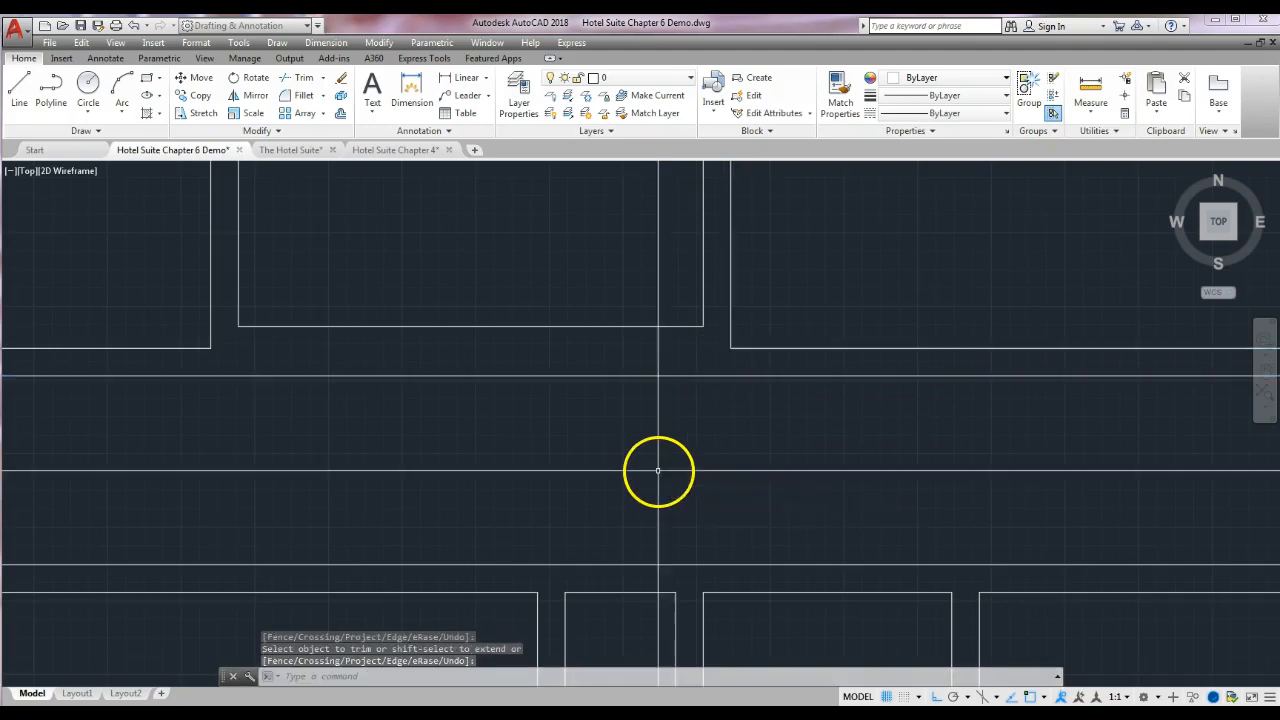
- Examine the bathroom's vertical interior dimensions in the lower reference plan and compare them with the upper plan's trimmed walls
{"action": "scroll", "coordinate": [569, 450], "scroll_direction": "down", "scroll_amount": 3}
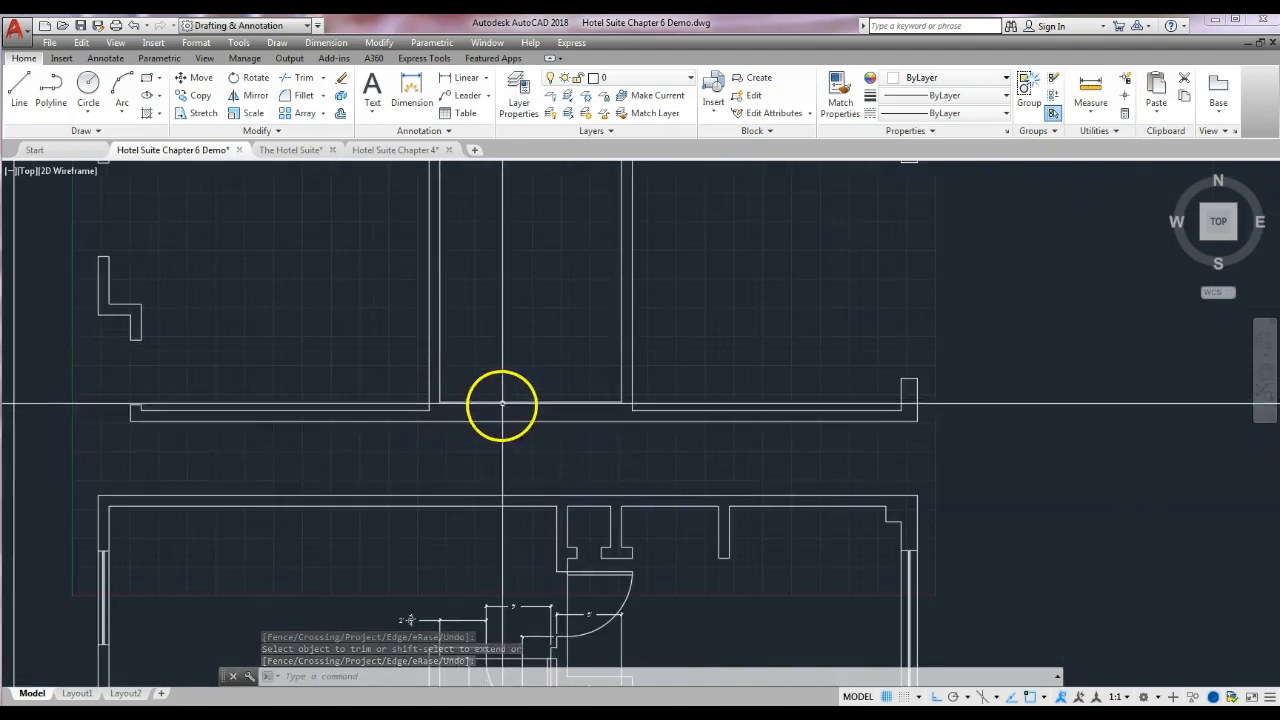
{"action": "scroll", "coordinate": [486, 405], "scroll_direction": "up", "scroll_amount": 2}
{"action": "middle_click_drag", "start_coordinate": [491, 402], "coordinate": [604, 412]}
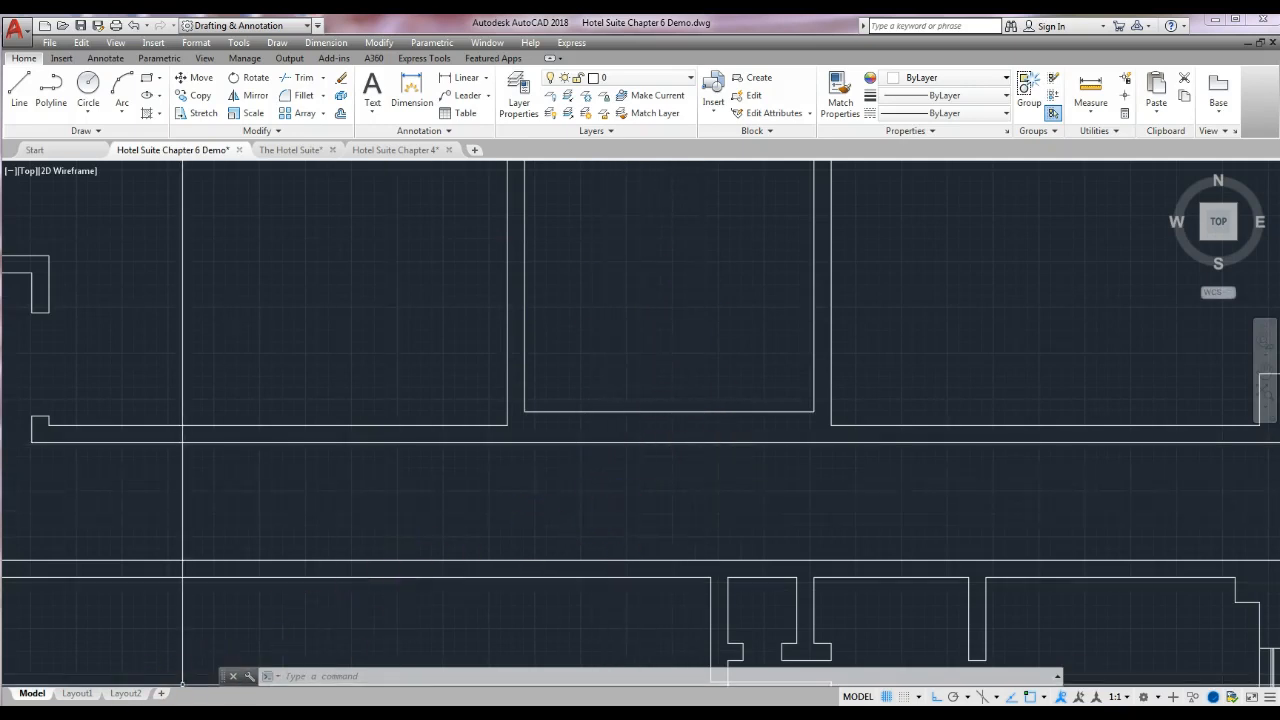
{"action": "scroll", "coordinate": [697, 457], "scroll_direction": "down", "scroll_amount": 3}
{"action": "scroll", "coordinate": [686, 429], "scroll_direction": "up", "scroll_amount": 3}
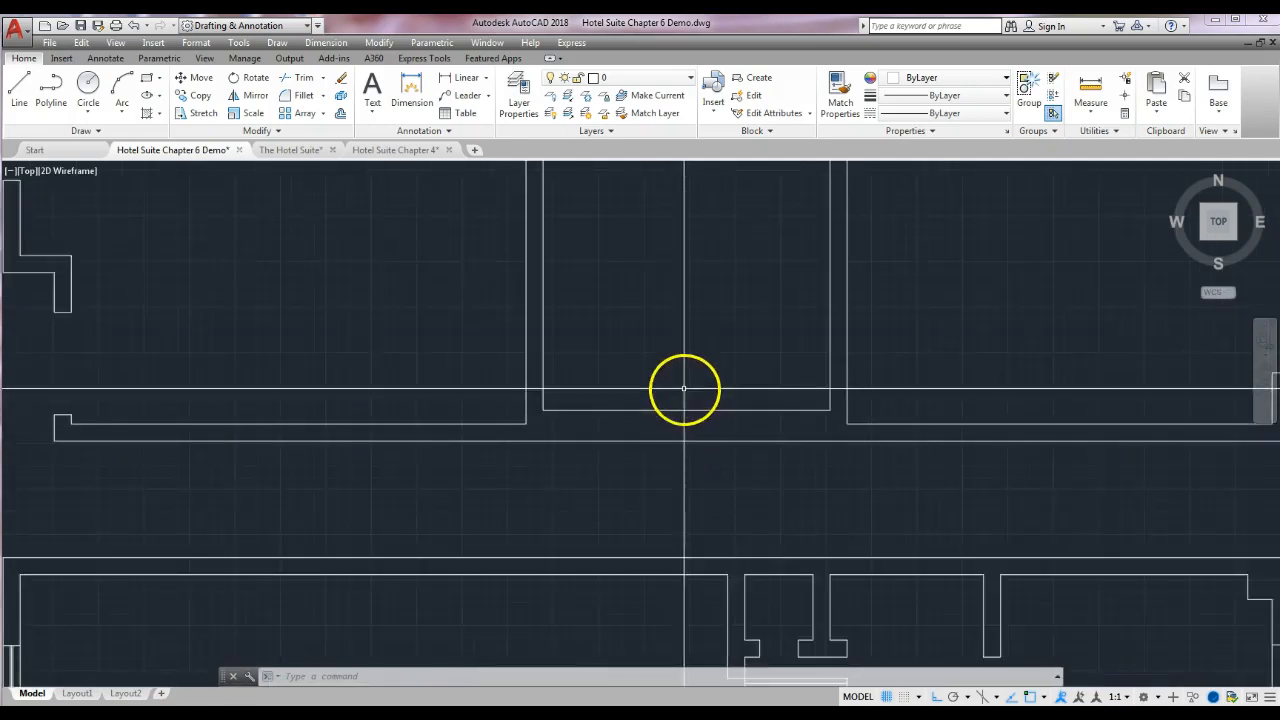
{"action": "middle_click_drag", "start_coordinate": [684, 388], "coordinate": [660, 420]}
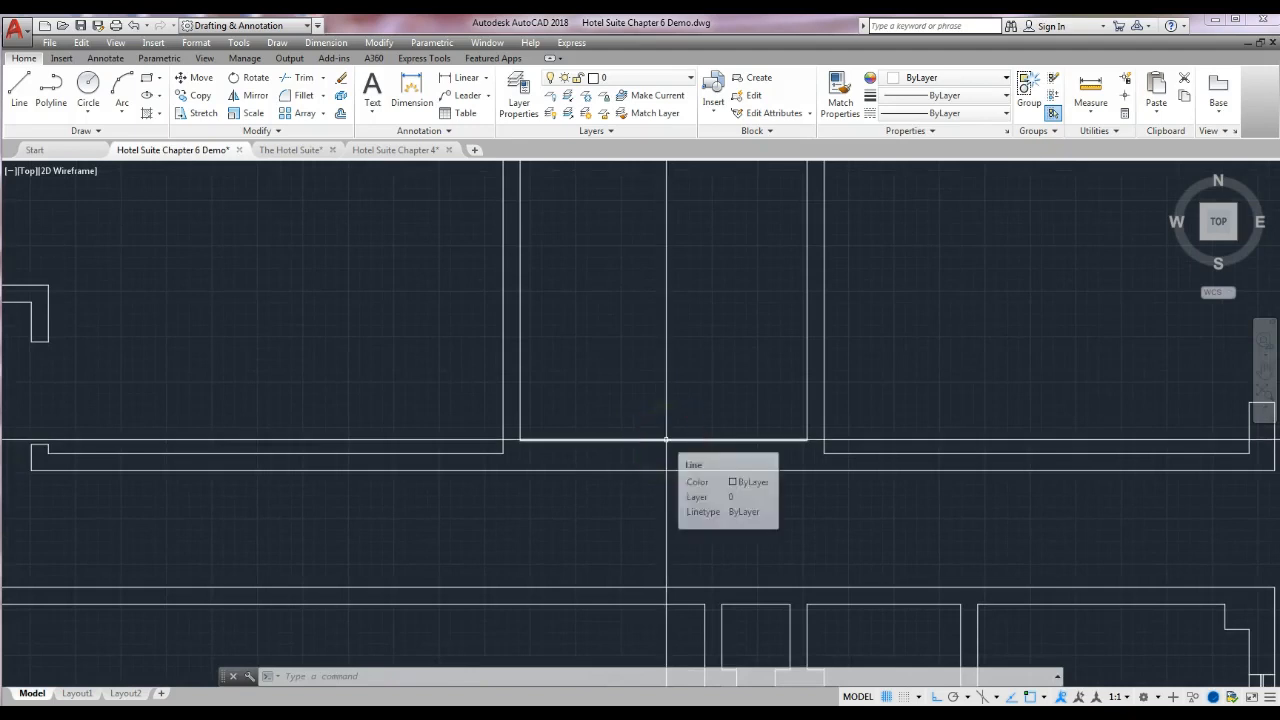
{"action": "middle_click_drag", "start_coordinate": [649, 607], "coordinate": [660, 290]}
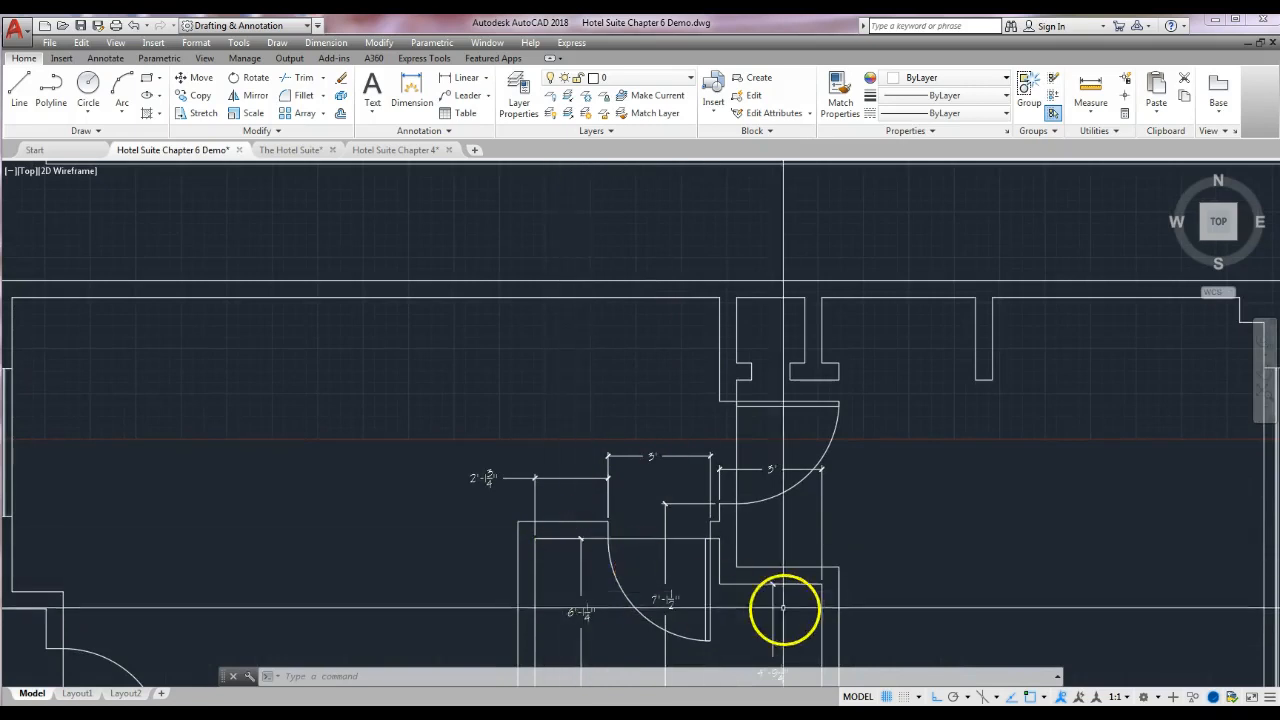
{"action": "middle_click_drag", "start_coordinate": [786, 608], "coordinate": [789, 486]}
{"action": "left_click", "coordinate": [777, 550]}
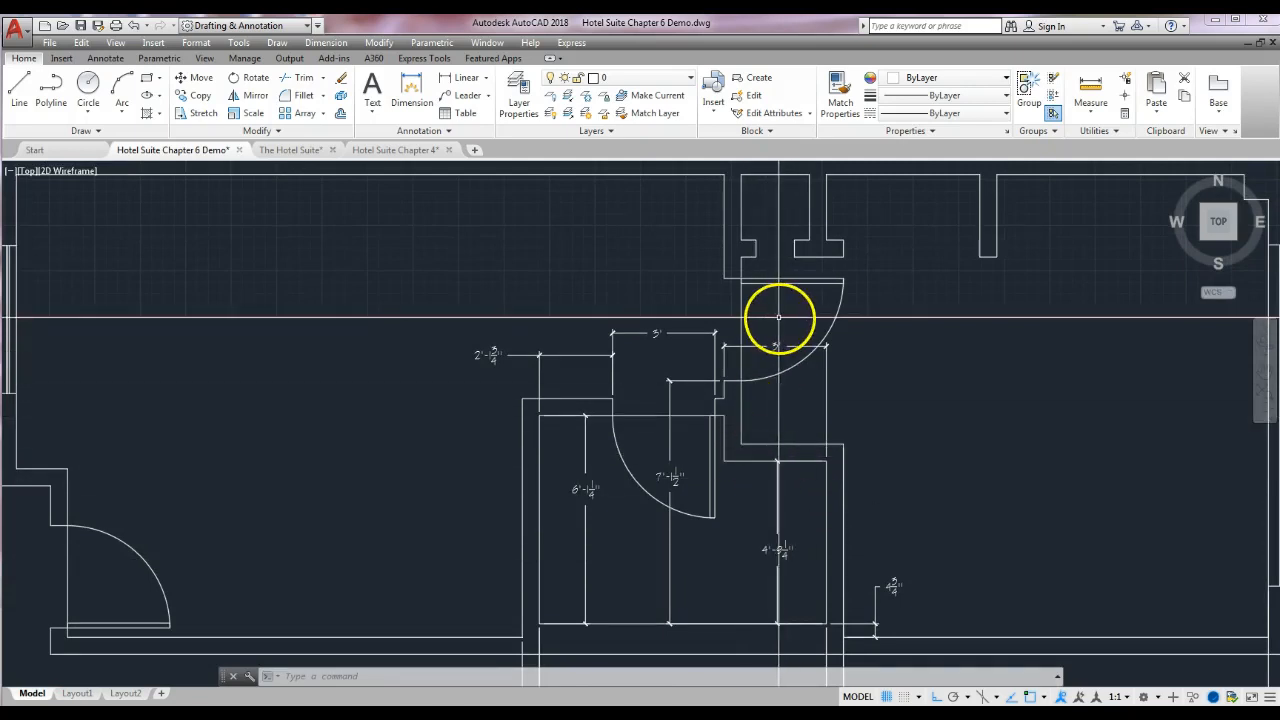
{"action": "middle_click_drag", "start_coordinate": [778, 320], "coordinate": [777, 549]}
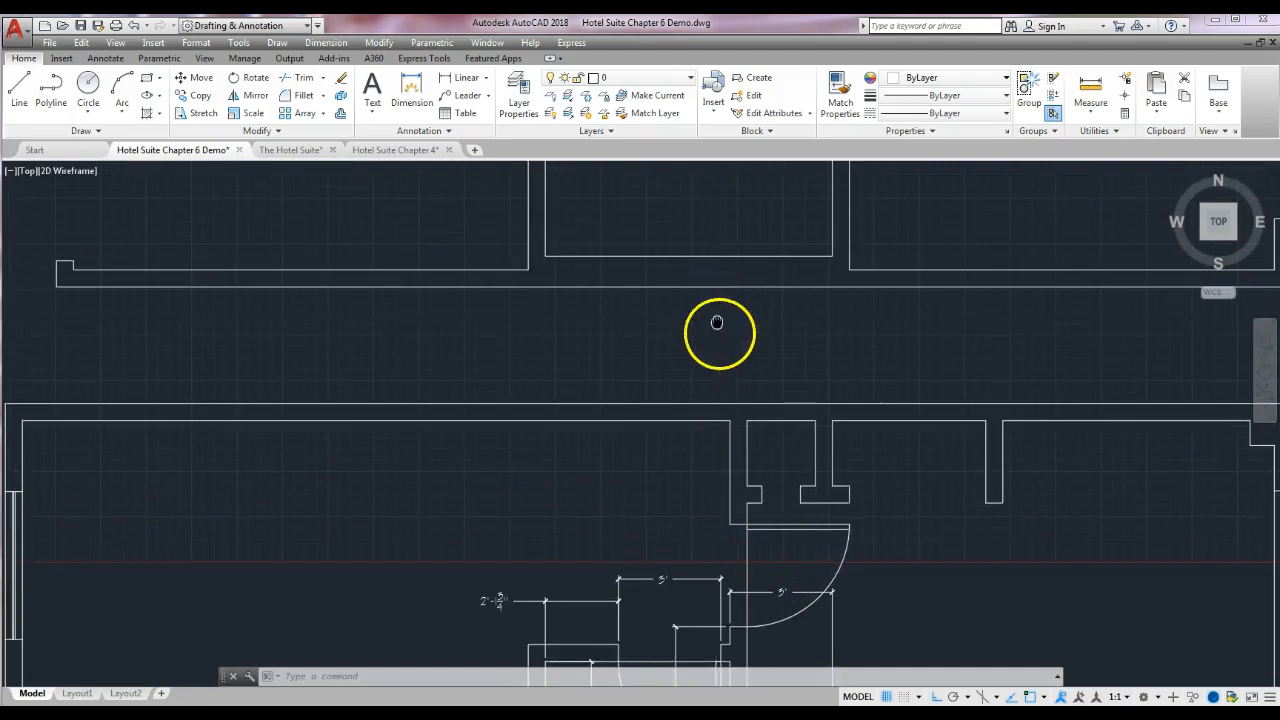
{"action": "middle_click_drag", "start_coordinate": [717, 331], "coordinate": [734, 500]}
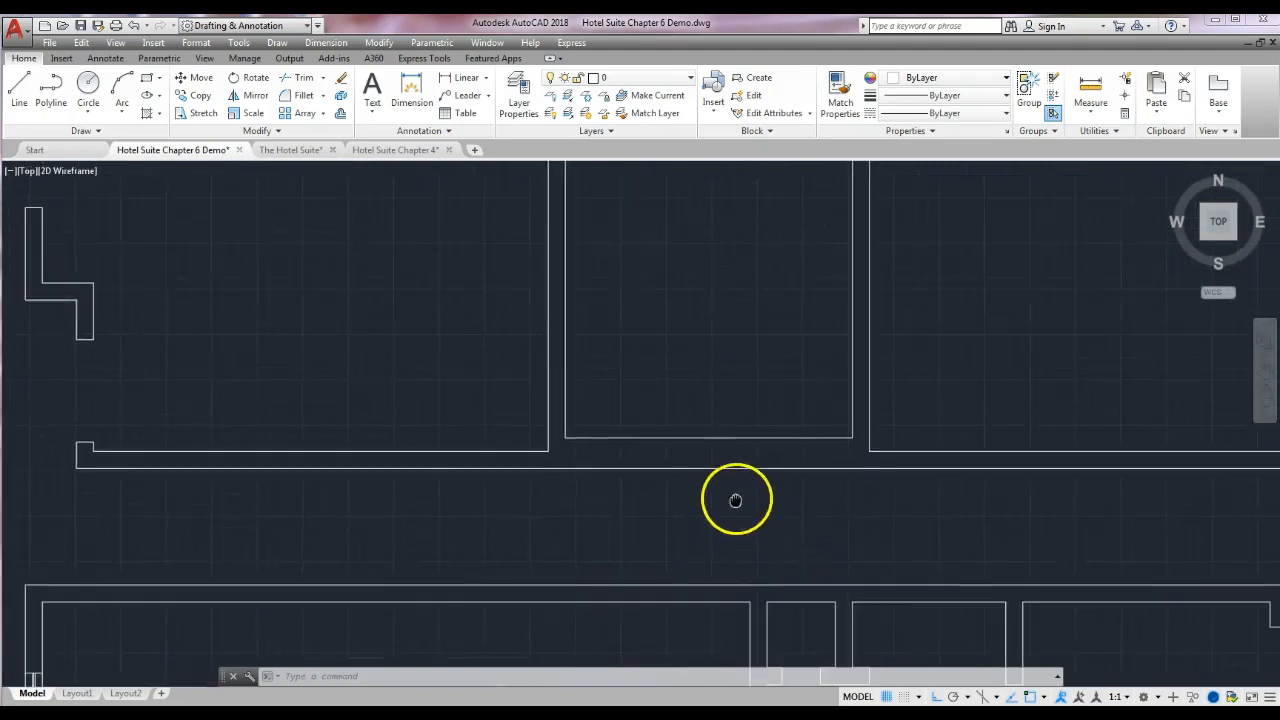
- Add a horizontal construction line offset 6'1-1/4 above the bathroom's bottom inner wall line in the upper plan
{"action": "left_click", "coordinate": [97, 136]}
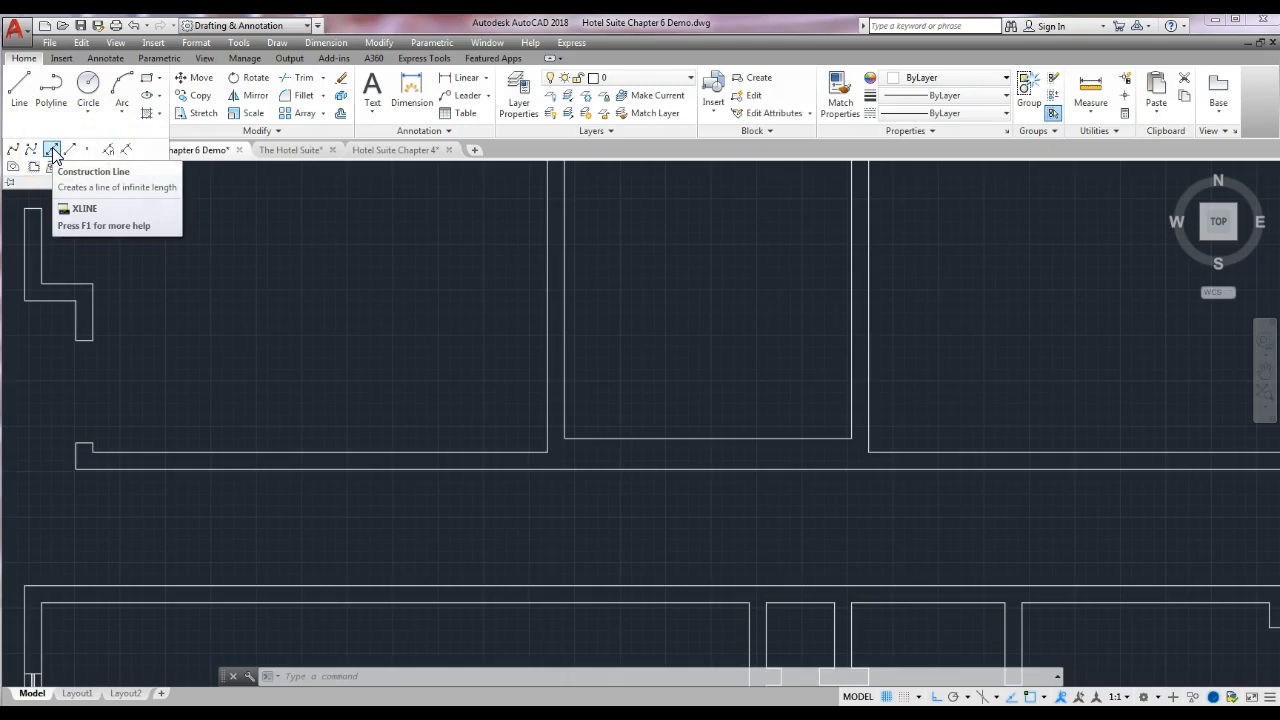
{"action": "left_click", "coordinate": [53, 150]}
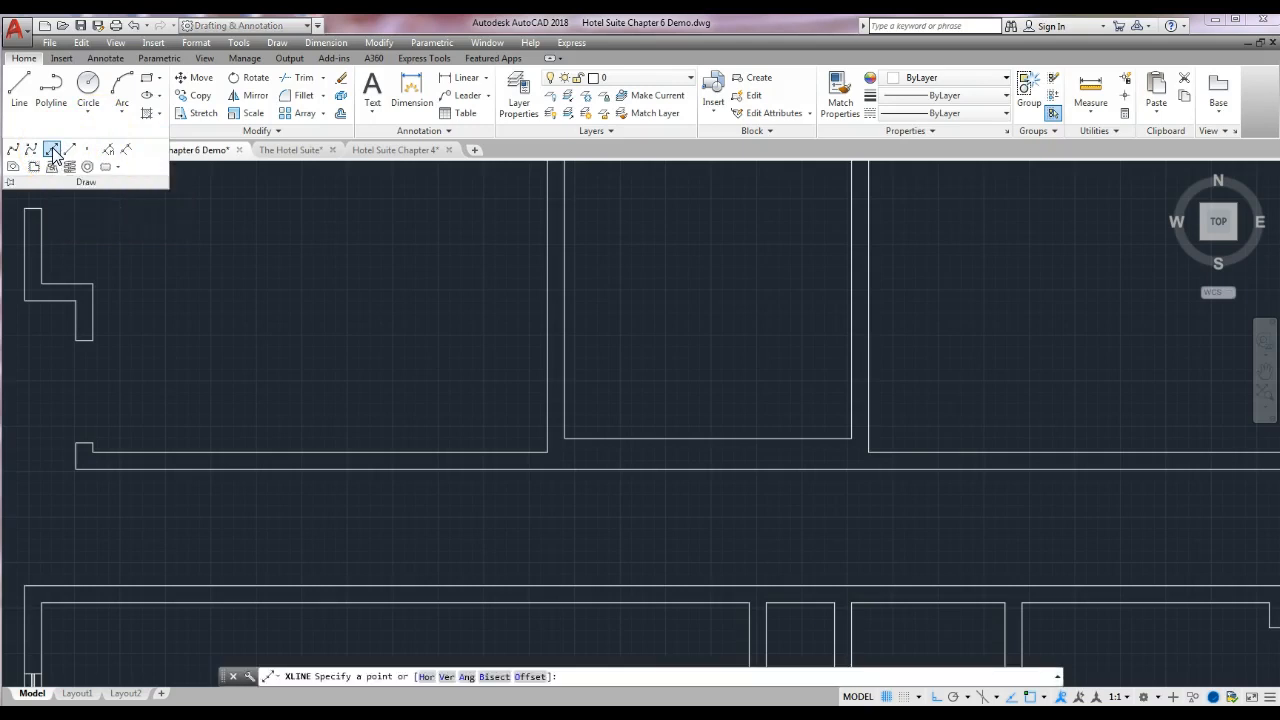
{"action": "left_click", "coordinate": [530, 677]}
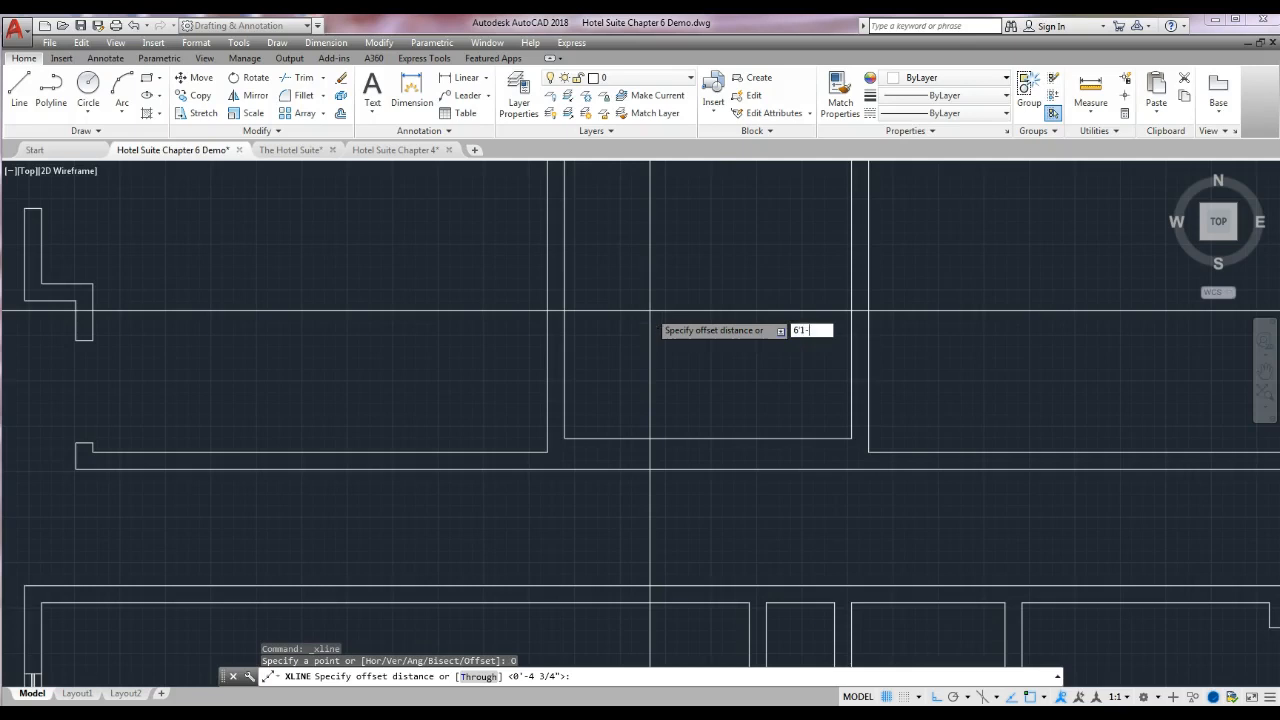
{"action": "key", "text": "Return"}
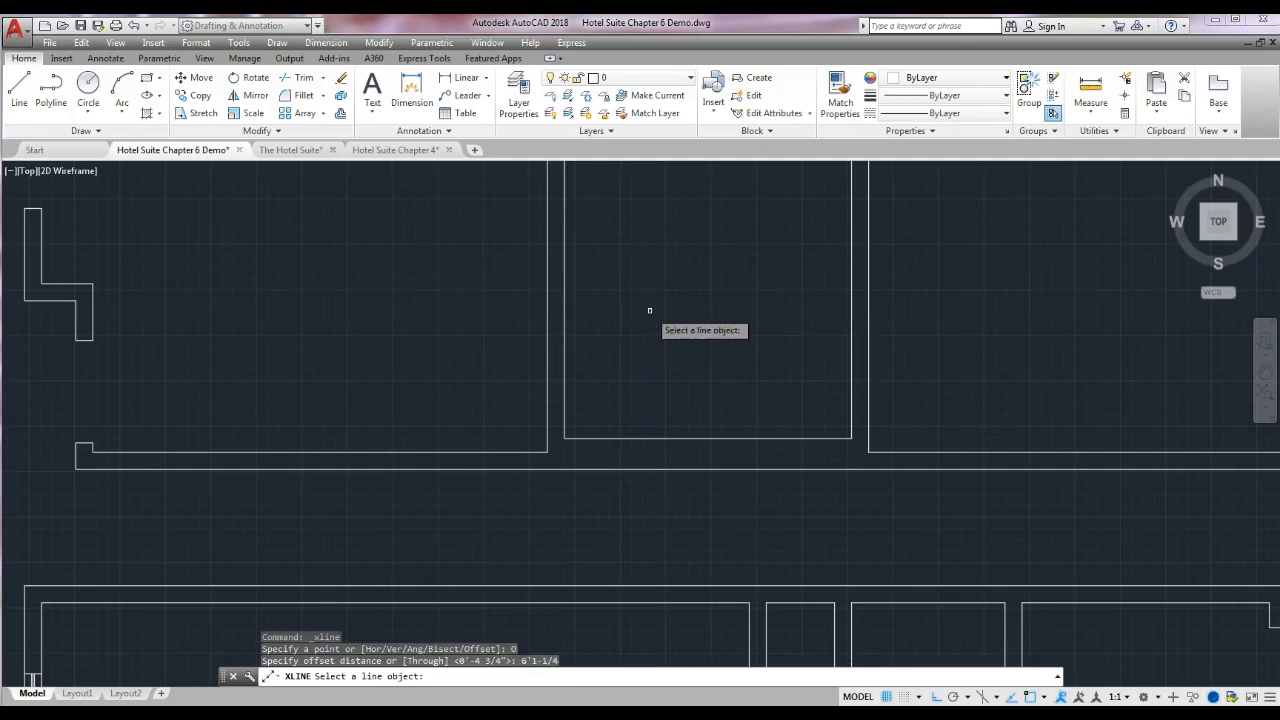
{"action": "left_click", "coordinate": [680, 437]}
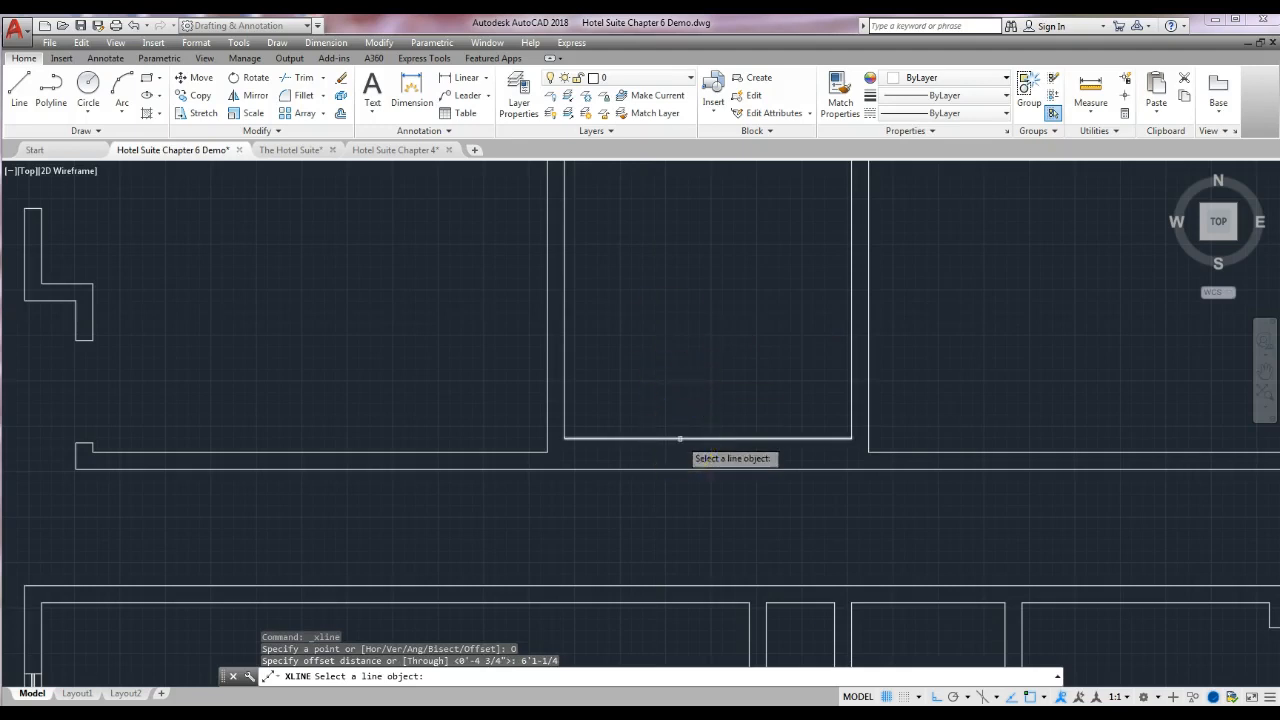
{"action": "left_click", "coordinate": [680, 437]}
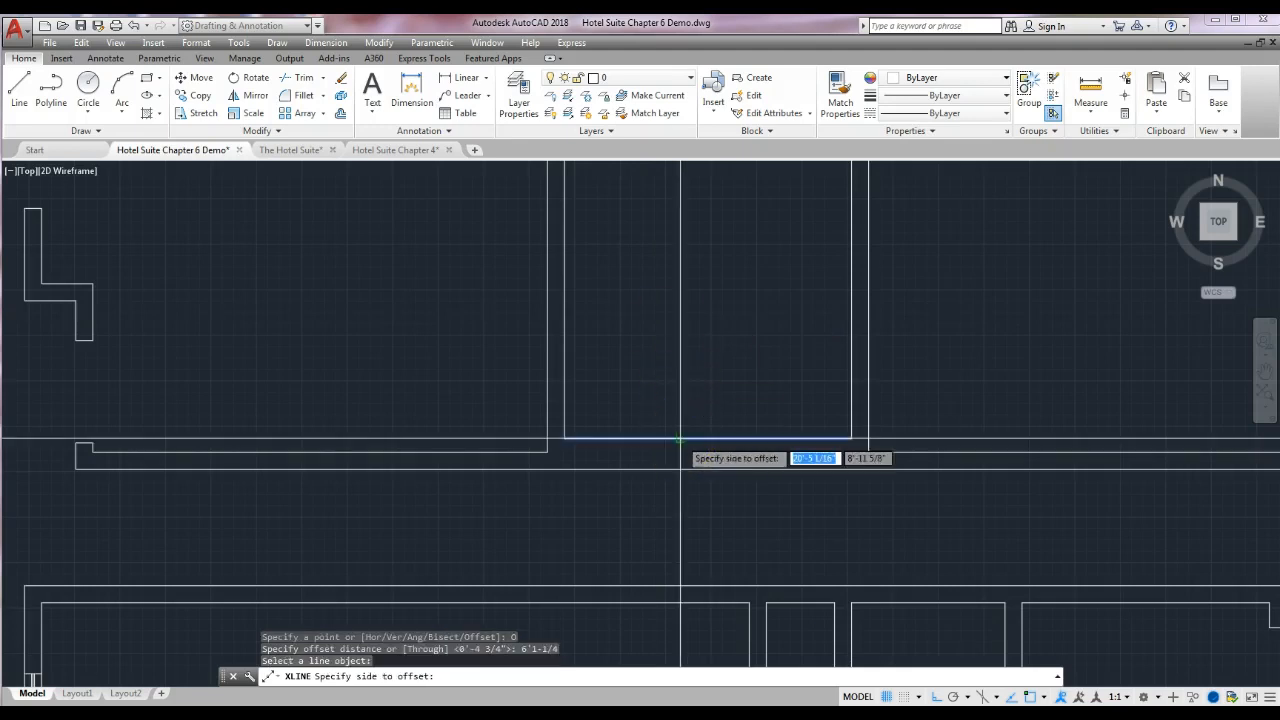
{"action": "left_click", "coordinate": [673, 209]}
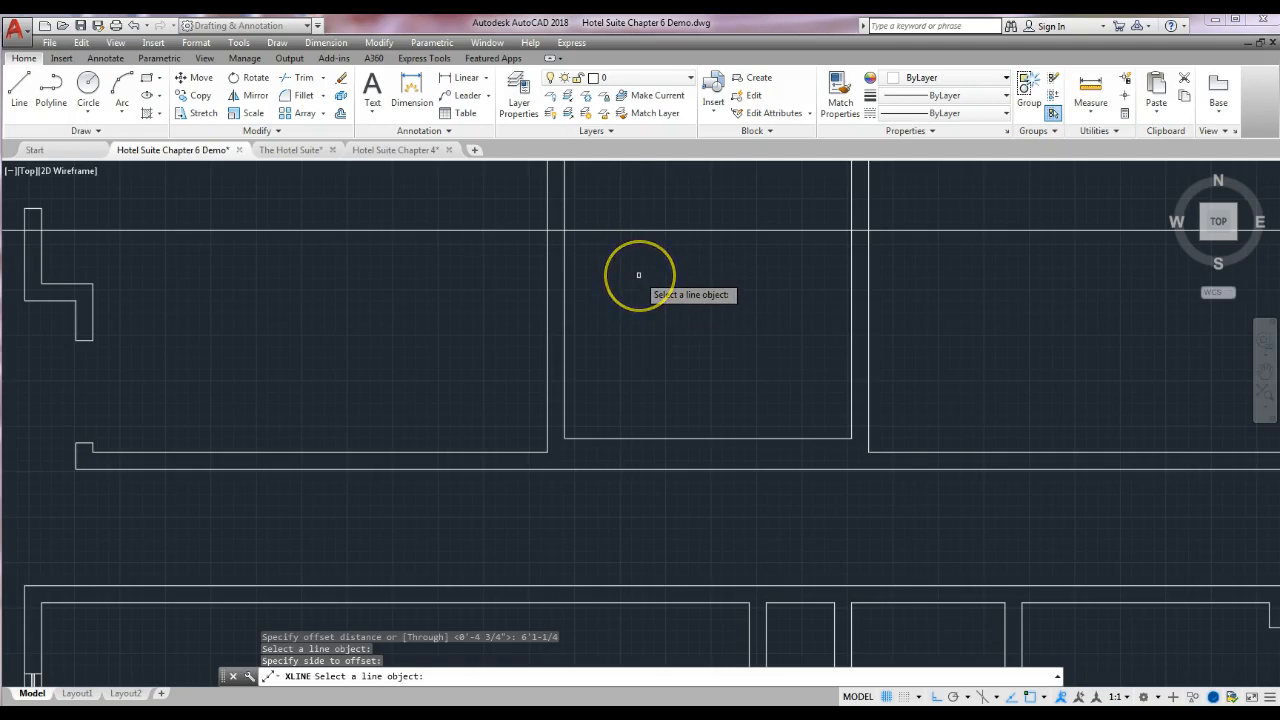
{"action": "right_click", "coordinate": [638, 275]}
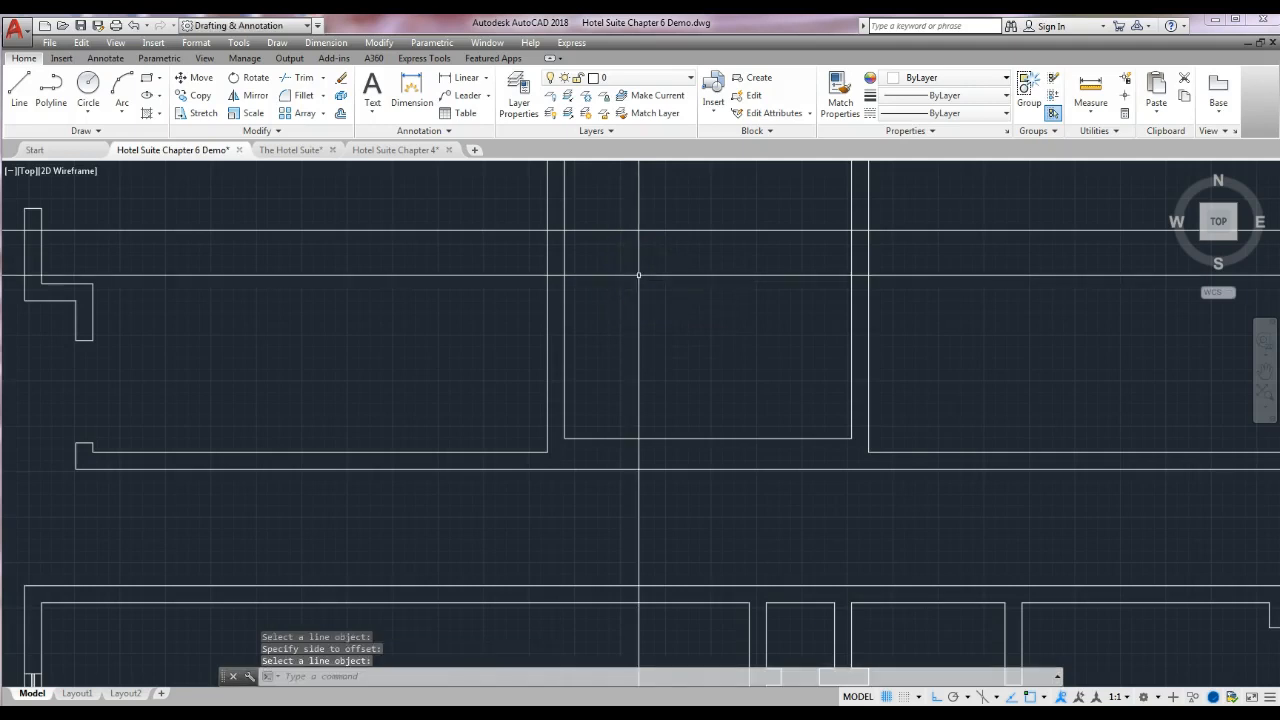
{"action": "key", "text": "Return"}
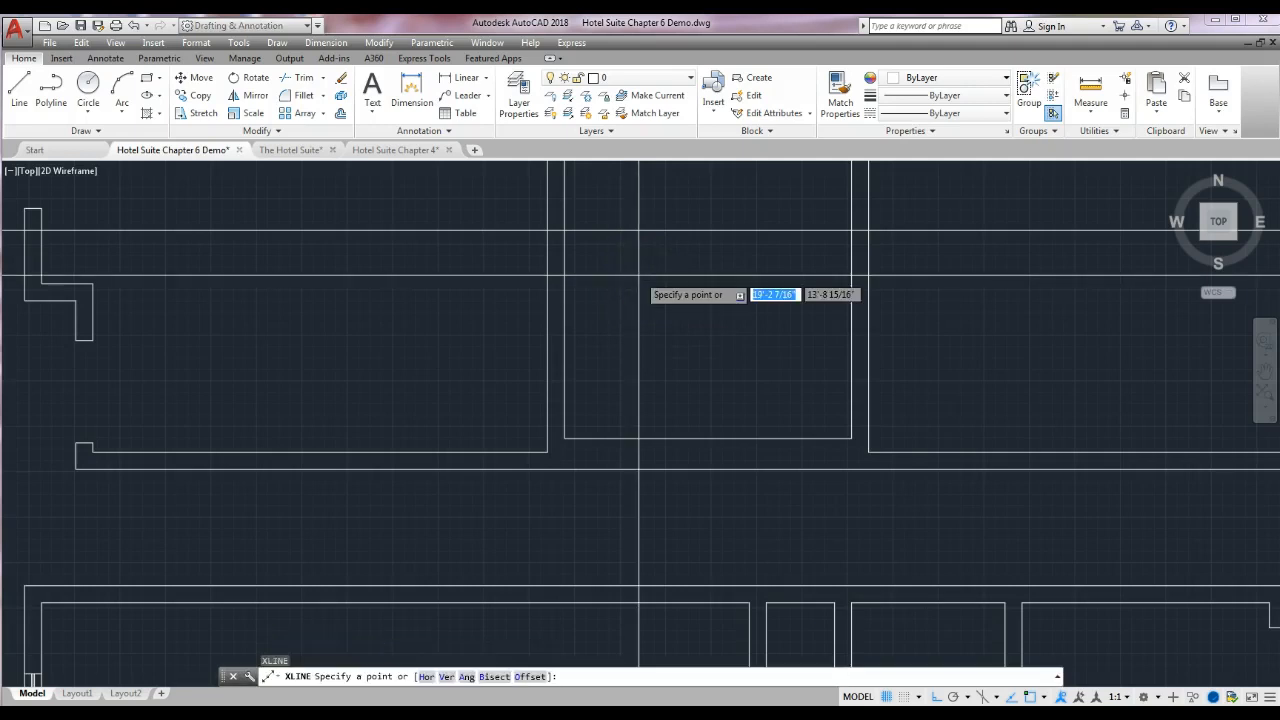
{"action": "key", "text": "Return"}
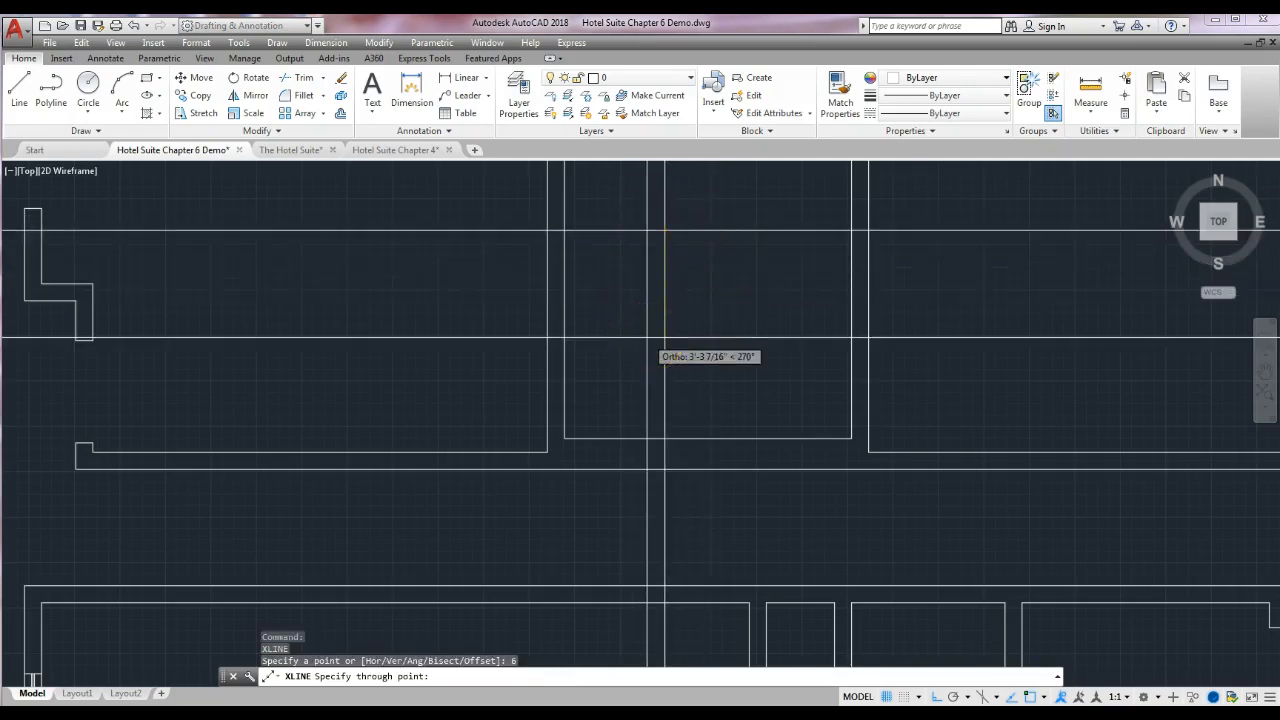
{"action": "key", "text": "Escape"}
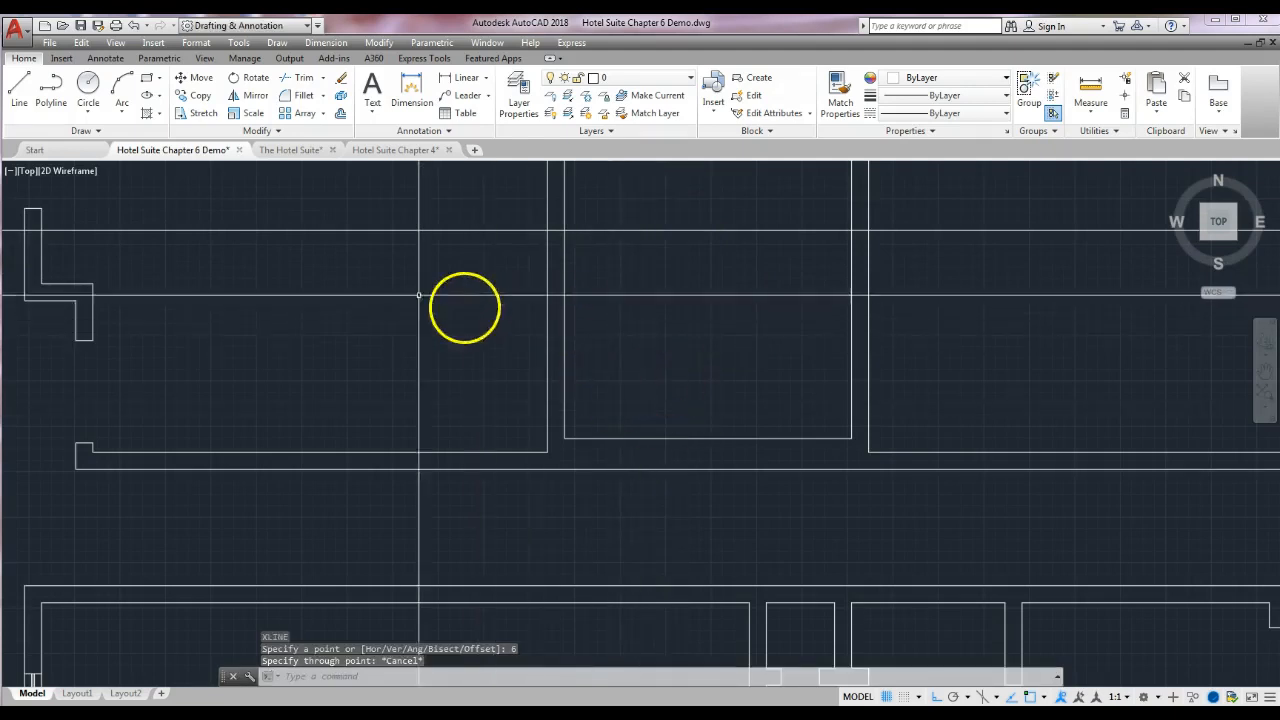
- Add a construction line offset 6" above the existing horizontal construction line crossing the upper plan's bathroom
{"action": "left_click", "coordinate": [98, 131]}
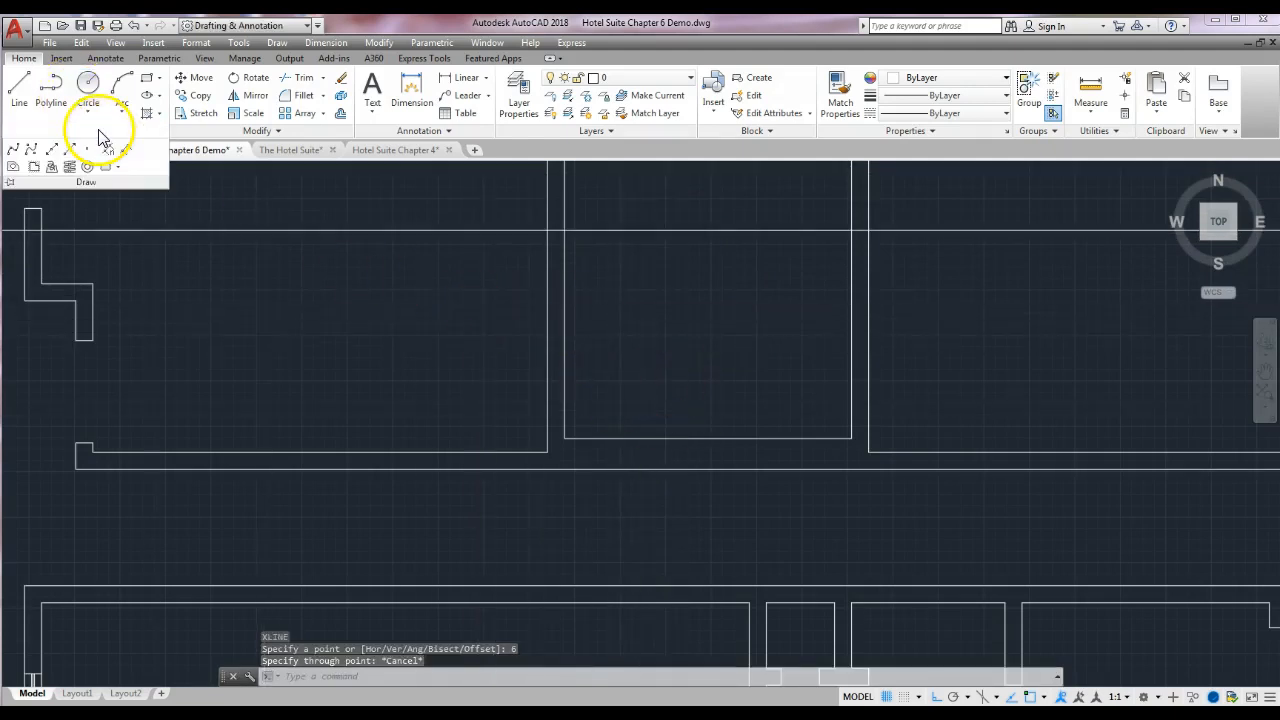
{"action": "left_click", "coordinate": [52, 150]}
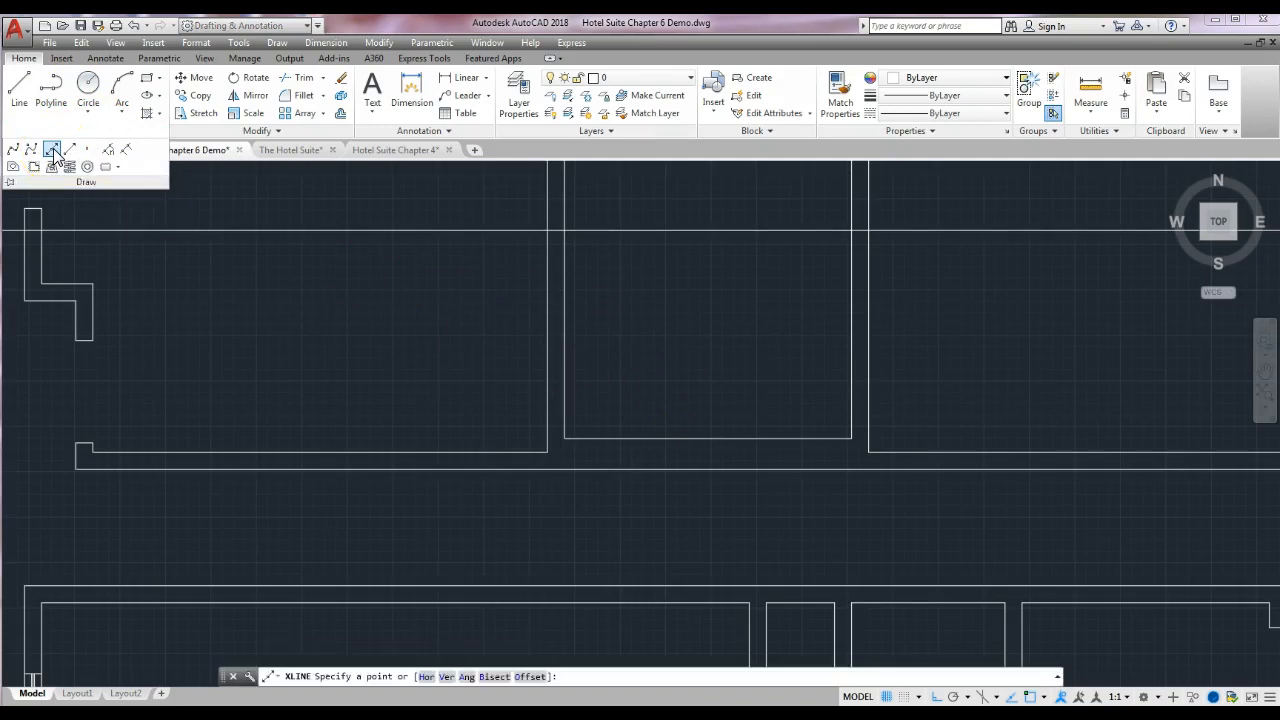
{"action": "left_click", "coordinate": [531, 676]}
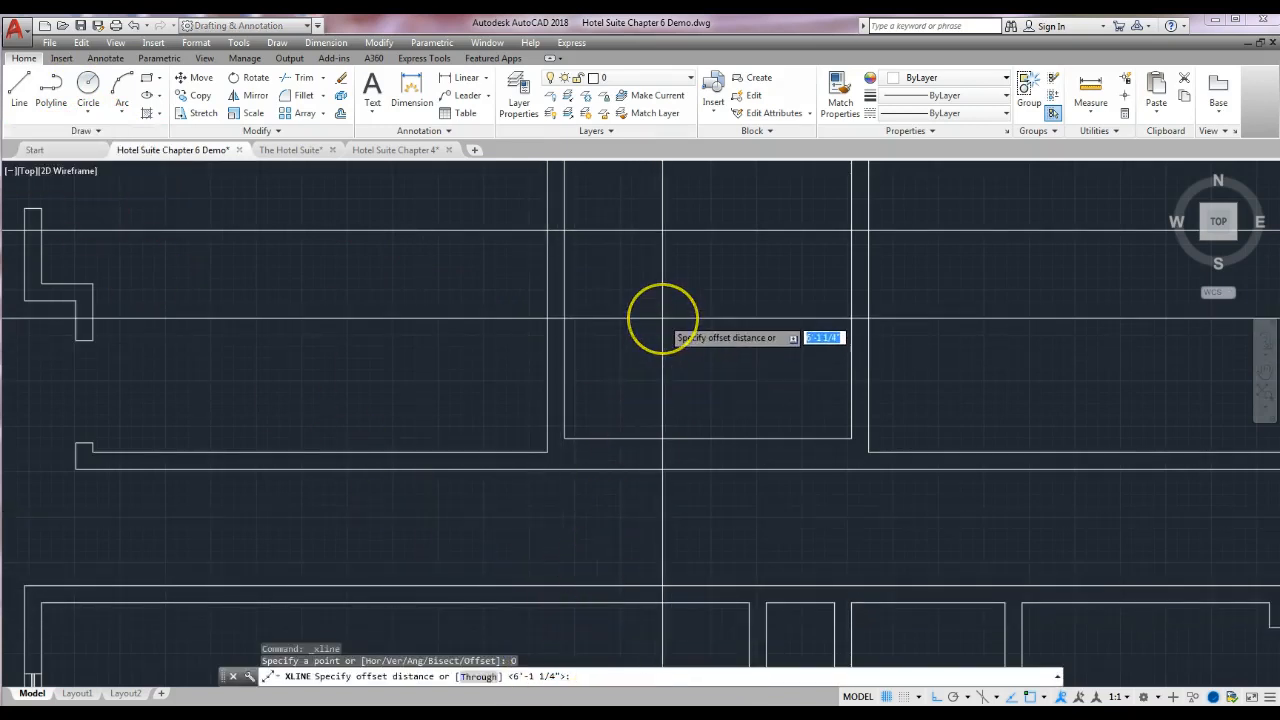
{"action": "type", "text": "6"}
{"action": "key", "text": "Return"}
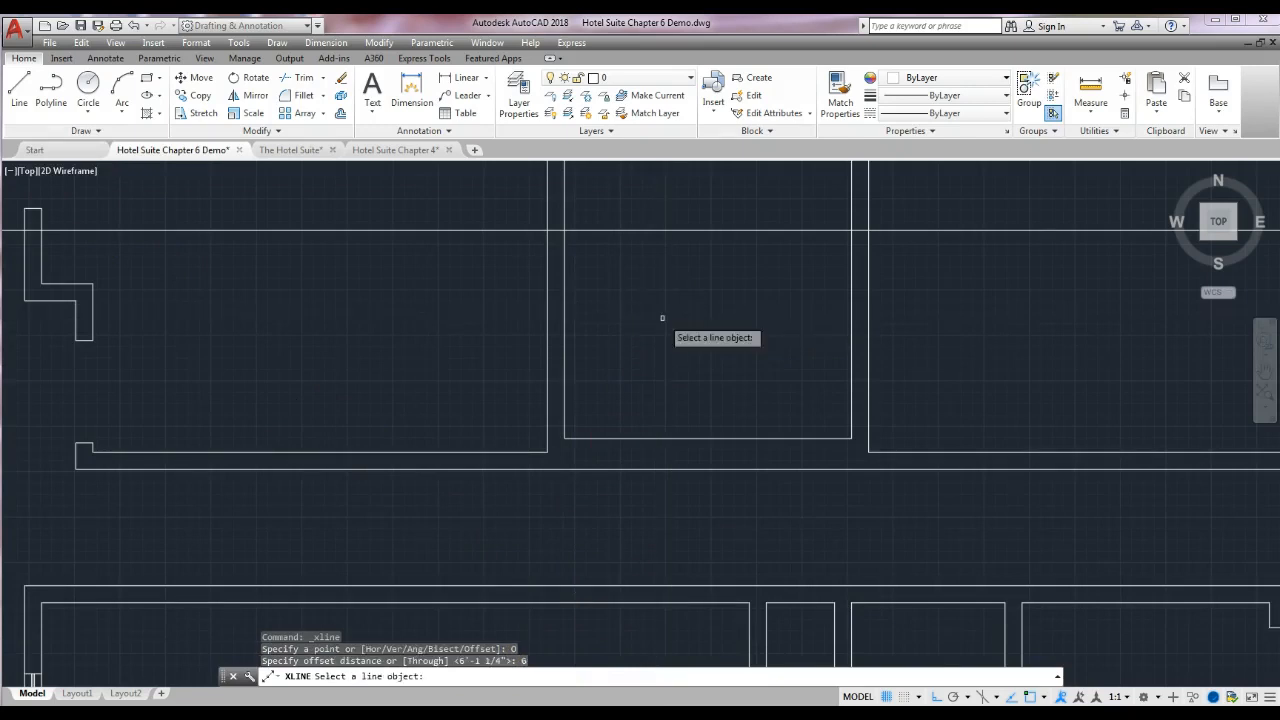
{"action": "left_click", "coordinate": [648, 230]}
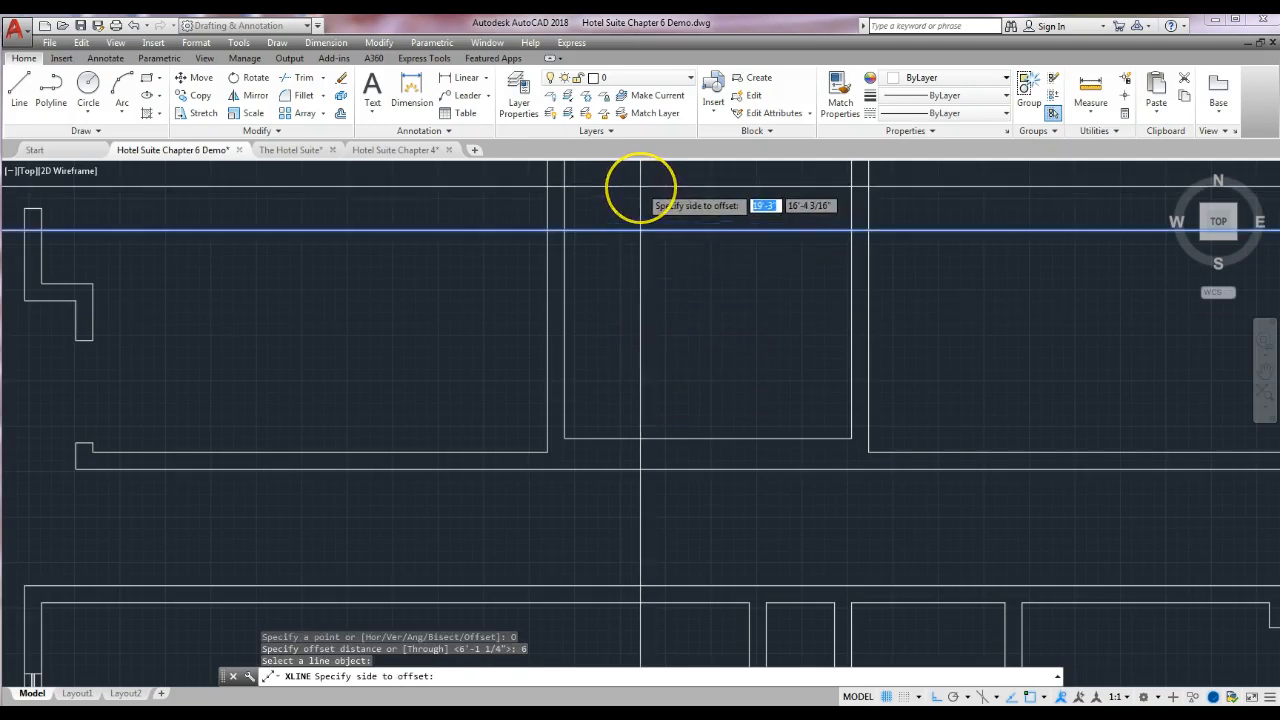
{"action": "left_click", "coordinate": [640, 186]}
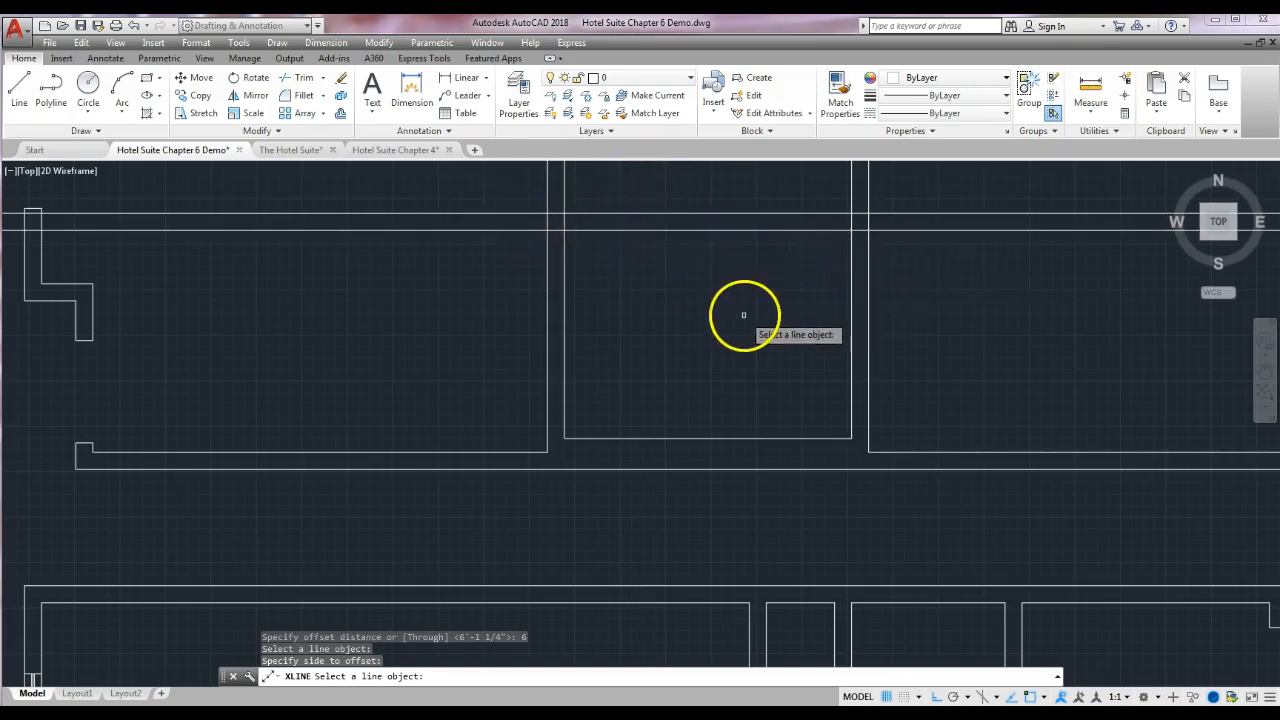
- Add a horizontal construction line offset 4'9-1/4 above the bathroom's bottom inner wall line, following the lower reference plan's dimension
{"action": "scroll", "coordinate": [737, 337], "scroll_direction": "down", "scroll_amount": 2}
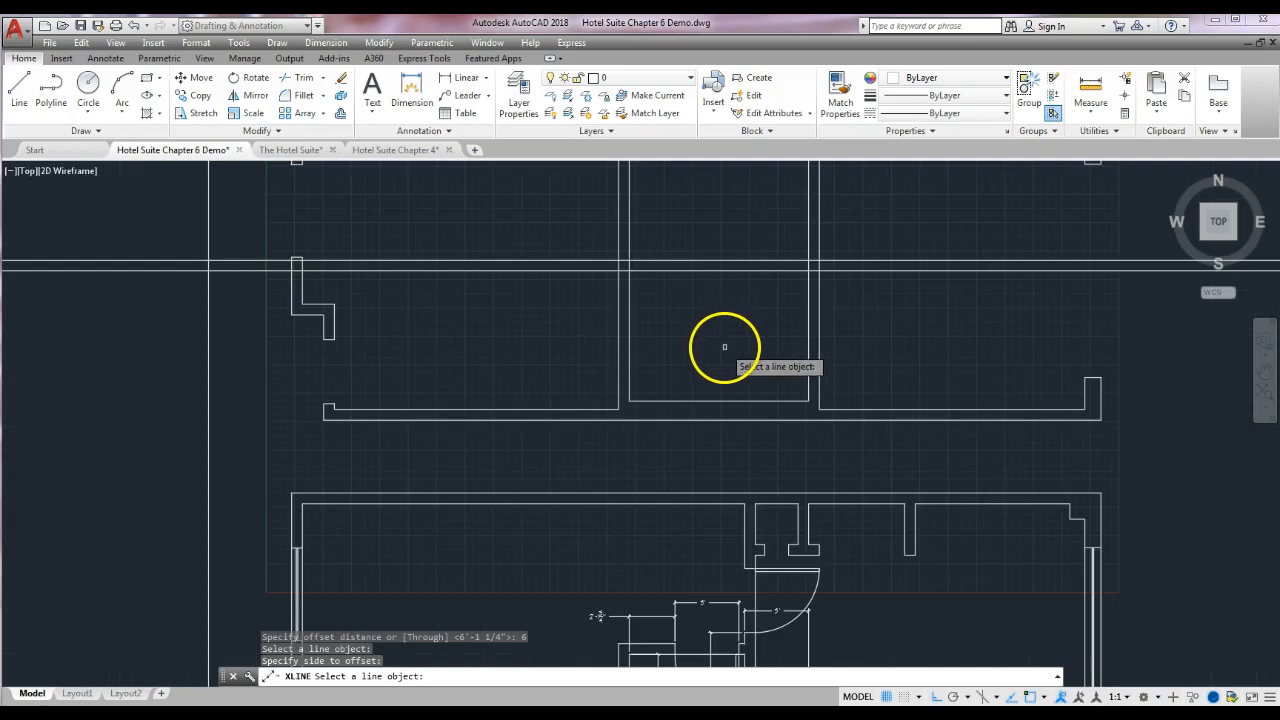
{"action": "middle_click_drag", "start_coordinate": [723, 343], "coordinate": [600, 323]}
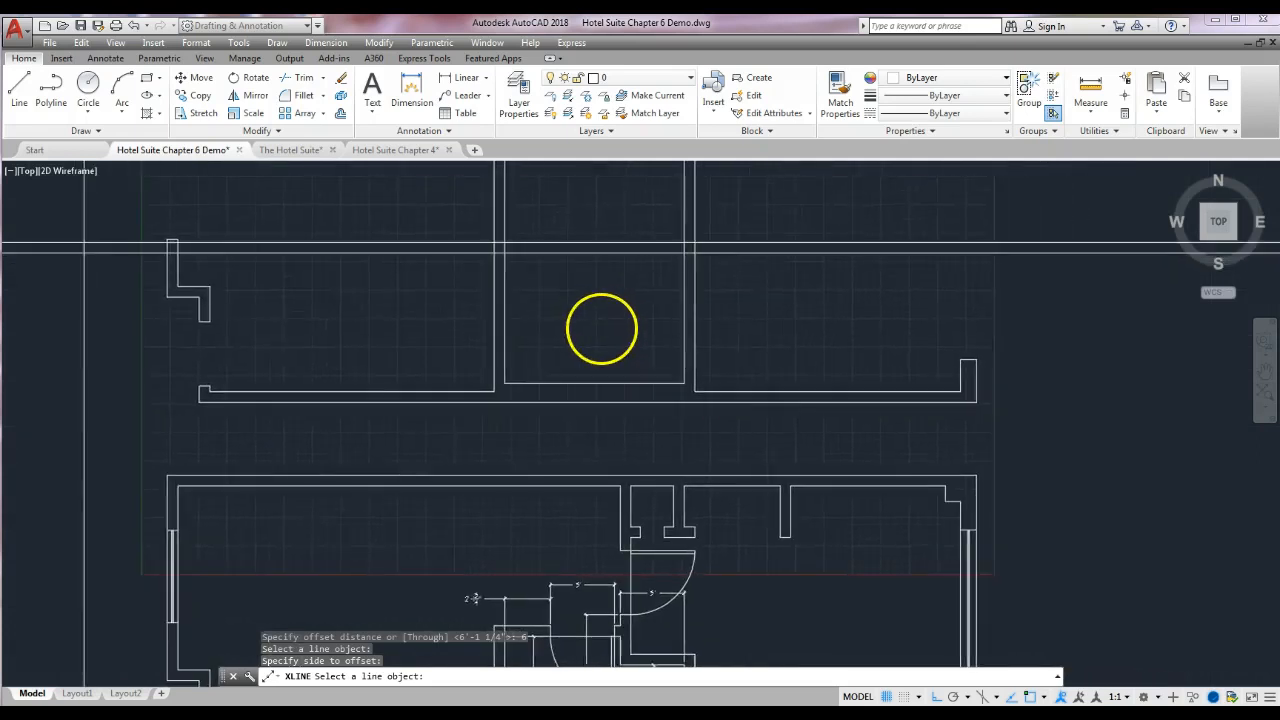
{"action": "left_click", "coordinate": [100, 131]}
{"action": "left_click", "coordinate": [53, 150]}
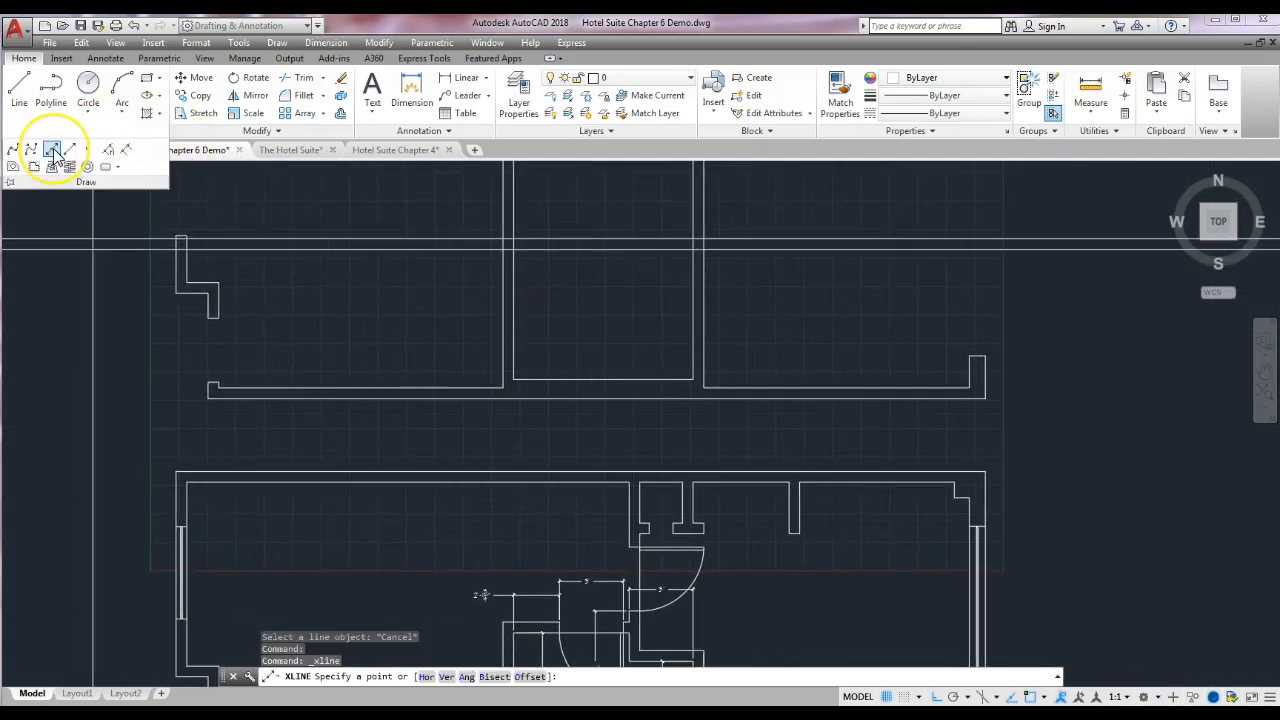
{"action": "left_click", "coordinate": [530, 676]}
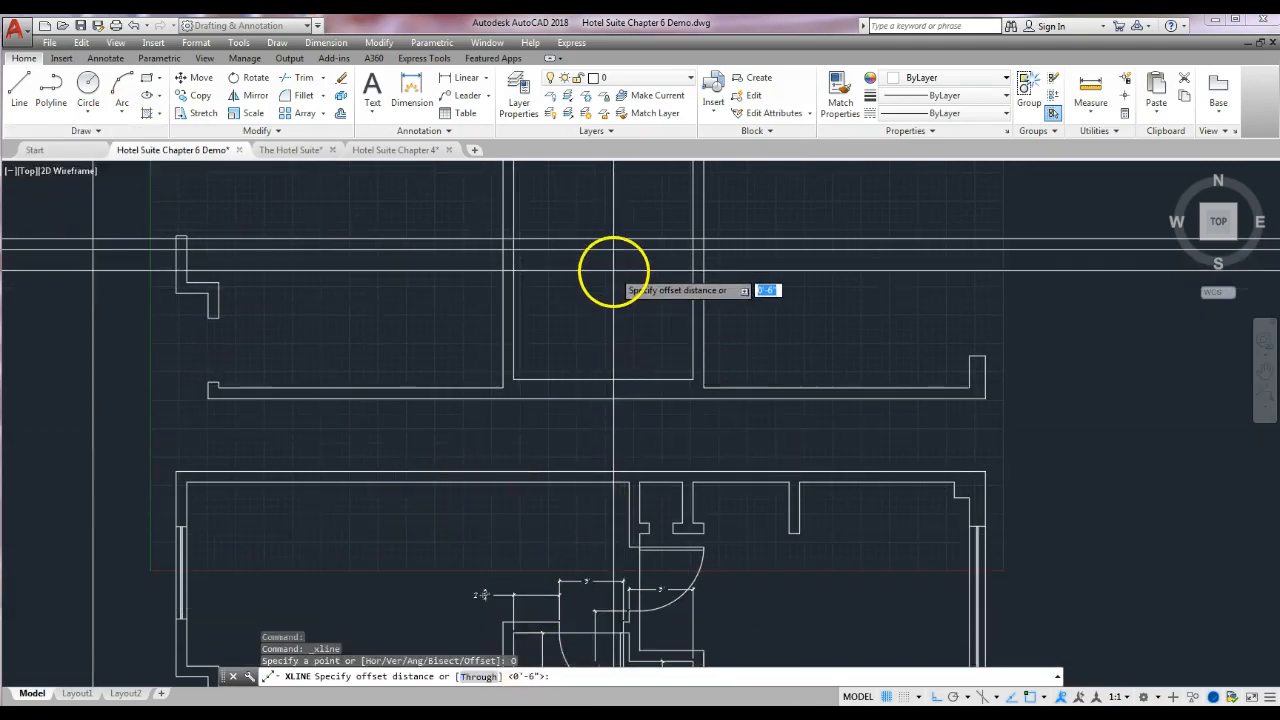
{"action": "middle_click_drag", "start_coordinate": [754, 571], "coordinate": [771, 410]}
{"action": "scroll", "coordinate": [666, 586], "scroll_direction": "up", "scroll_amount": 8}
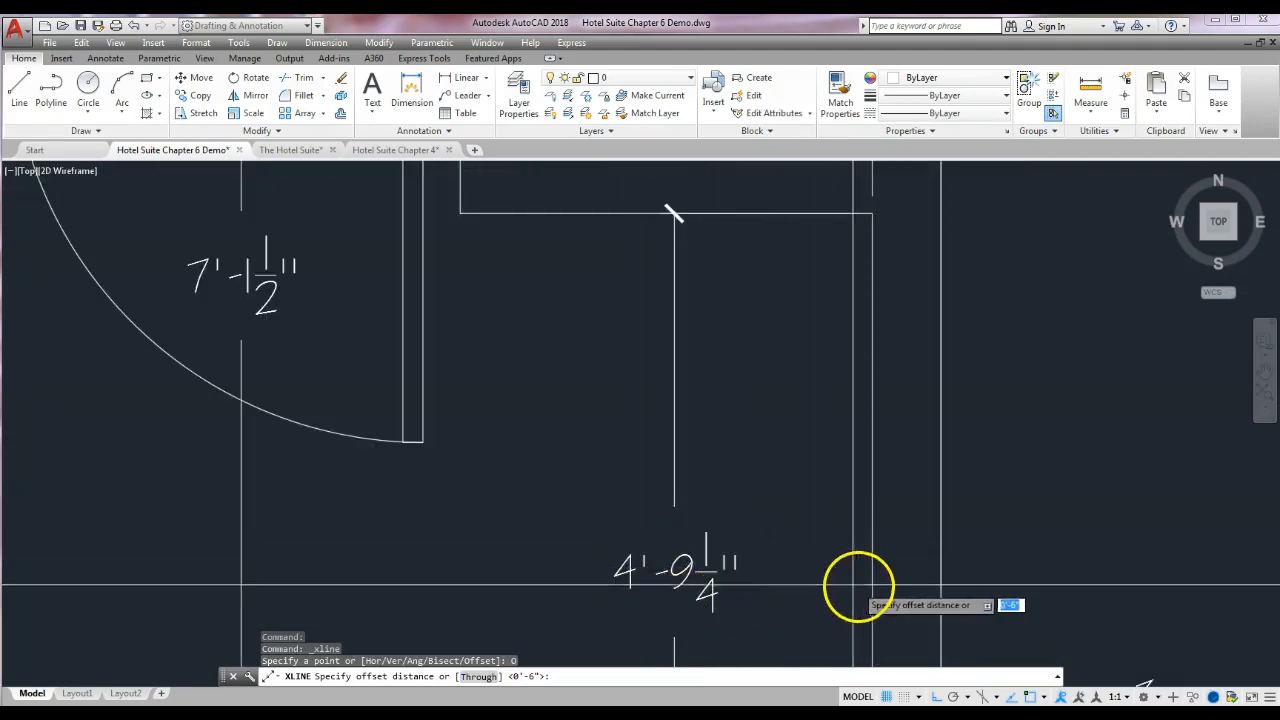
{"action": "scroll", "coordinate": [814, 543], "scroll_direction": "down", "scroll_amount": 6}
{"action": "middle_click_drag", "start_coordinate": [761, 427], "coordinate": [671, 588]}
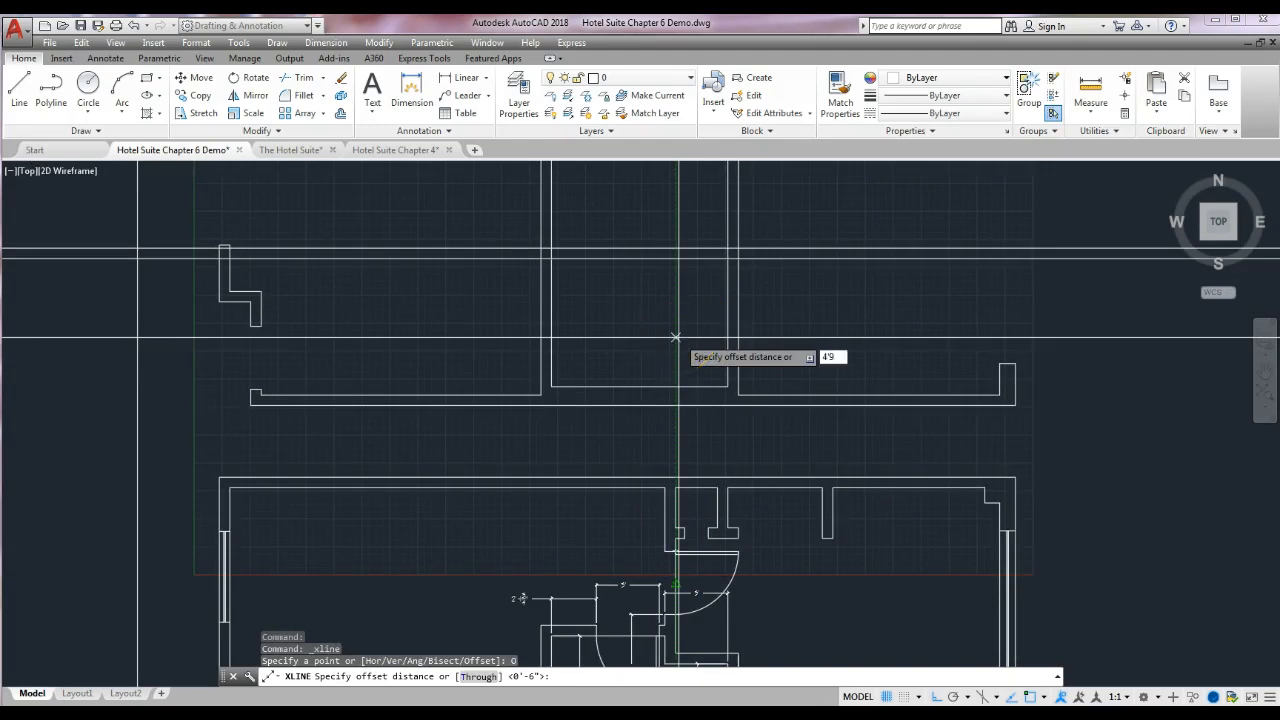
{"action": "type", "text": "4"}
{"action": "key", "text": "Return"}
{"action": "left_click", "coordinate": [693, 386]}
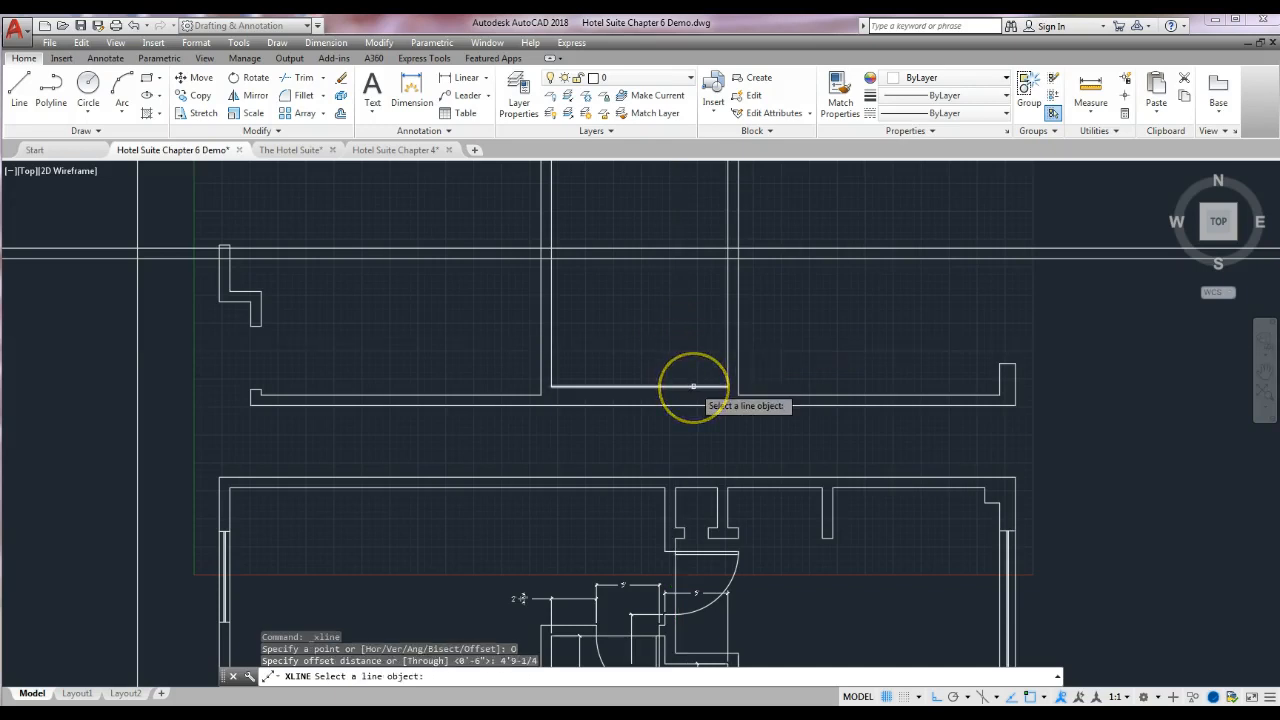
{"action": "left_click", "coordinate": [693, 386]}
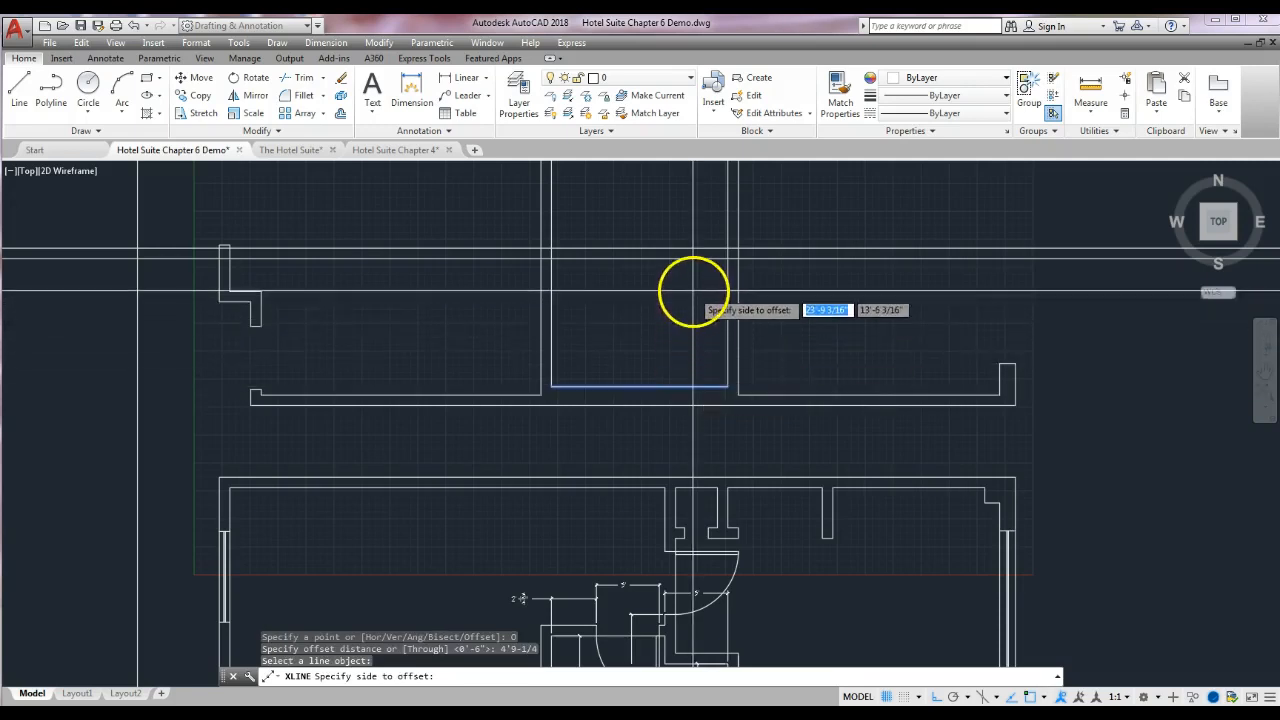
{"action": "left_click", "coordinate": [689, 206]}
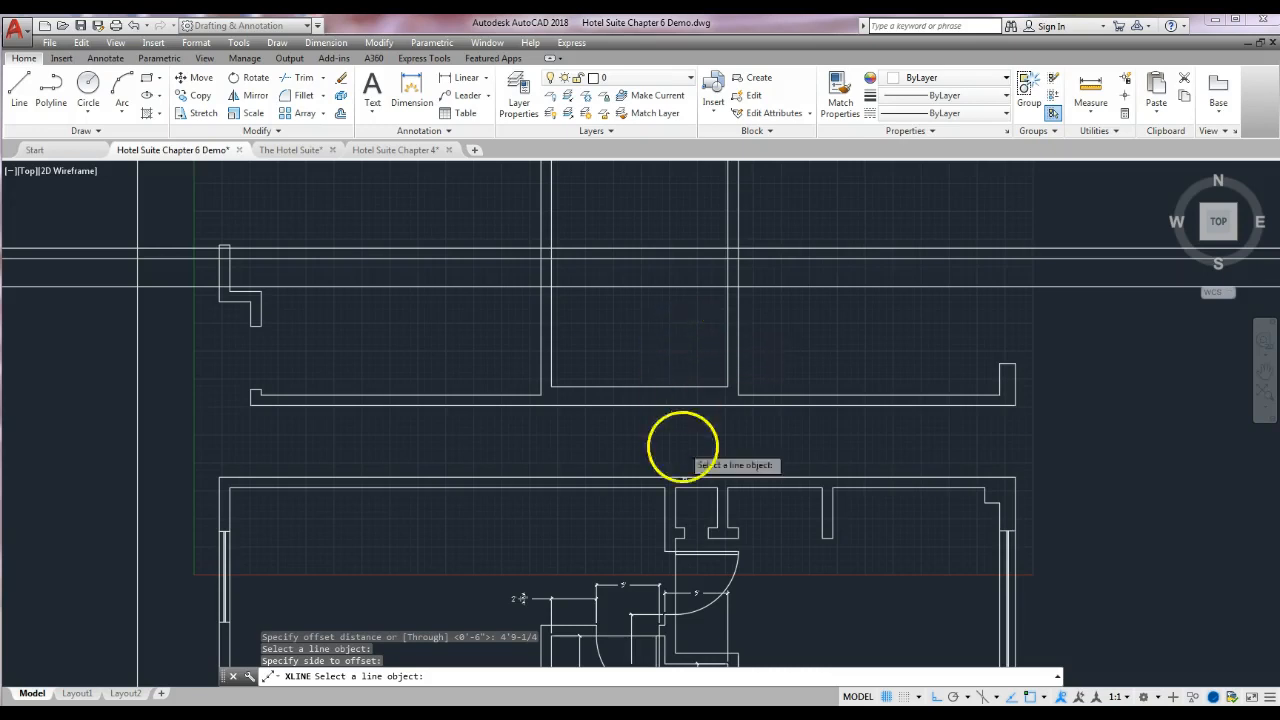
- Add a construction line offset 6" above the lowest horizontal construction line crossing the upper plan's bathroom
{"action": "middle_click_drag", "start_coordinate": [708, 571], "coordinate": [712, 508]}
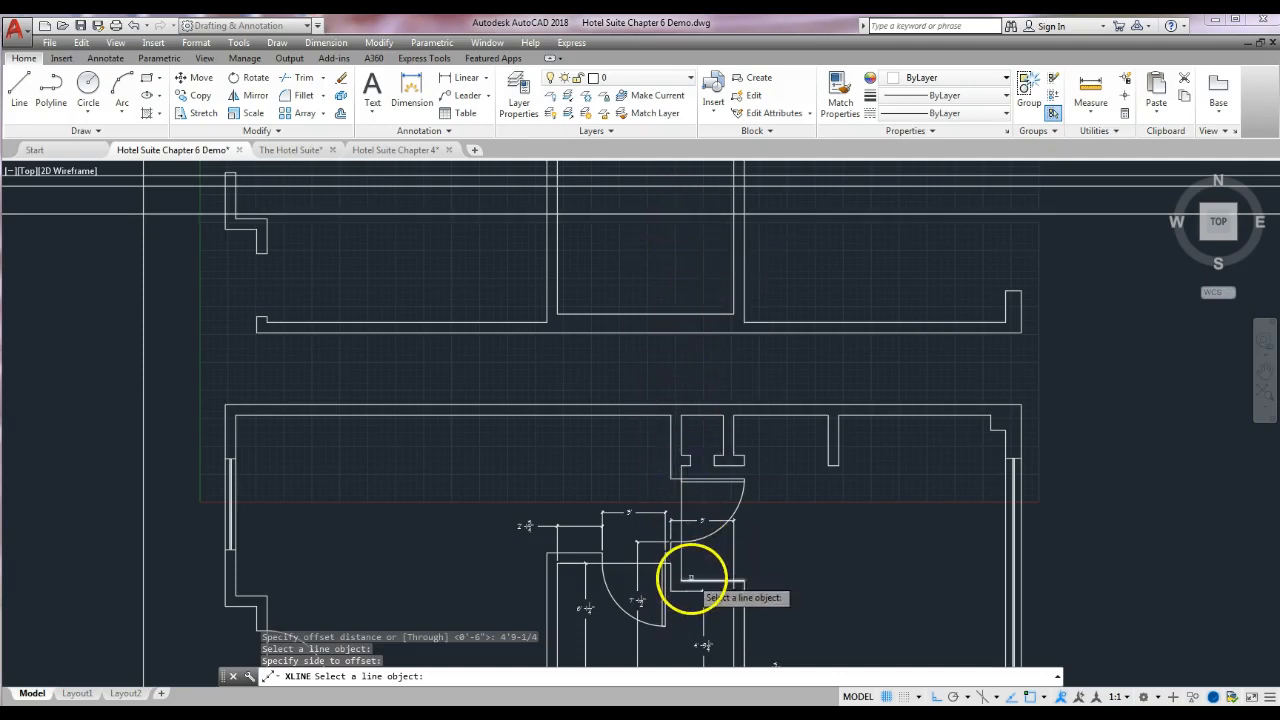
{"action": "middle_click_drag", "start_coordinate": [689, 263], "coordinate": [688, 321]}
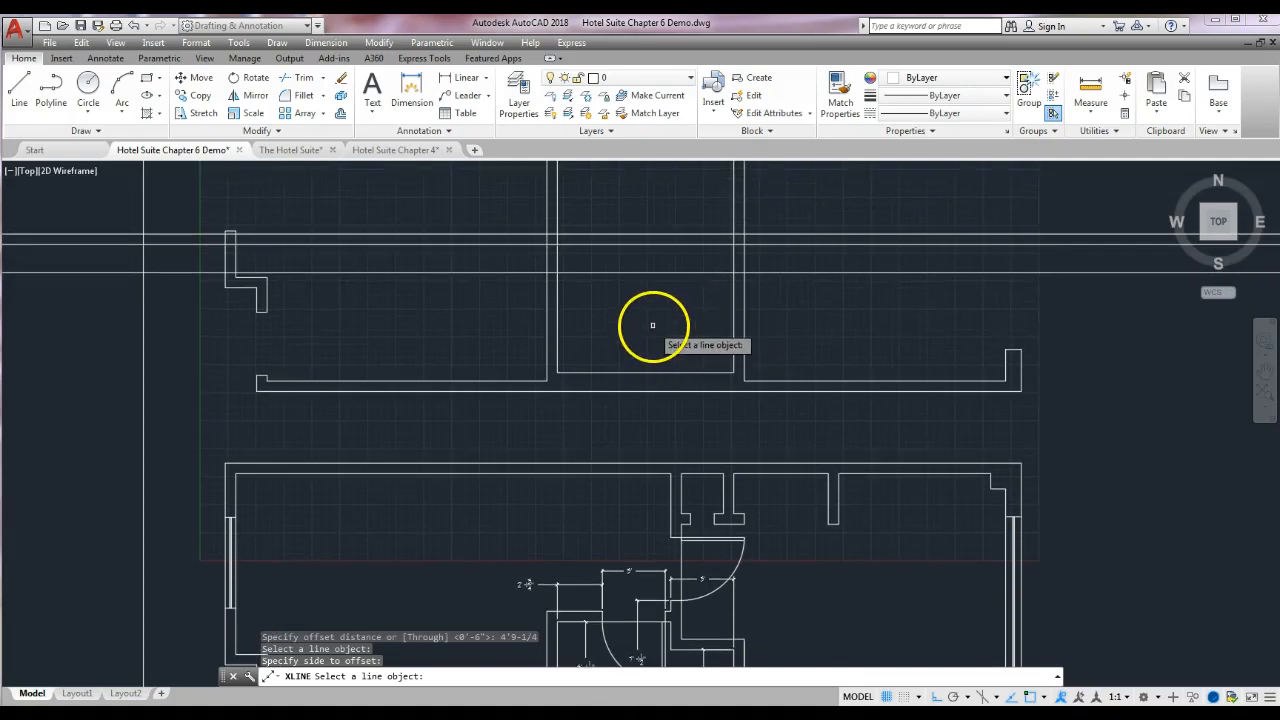
{"action": "left_click", "coordinate": [90, 130]}
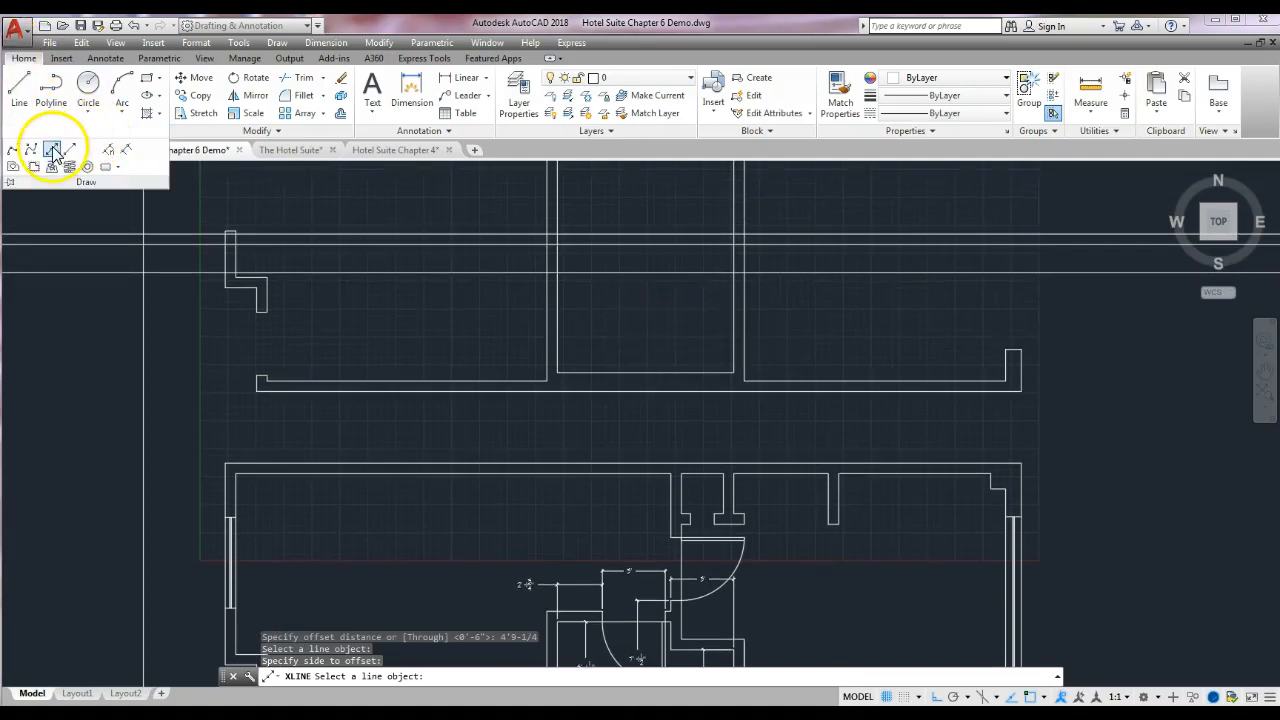
{"action": "left_click", "coordinate": [54, 152]}
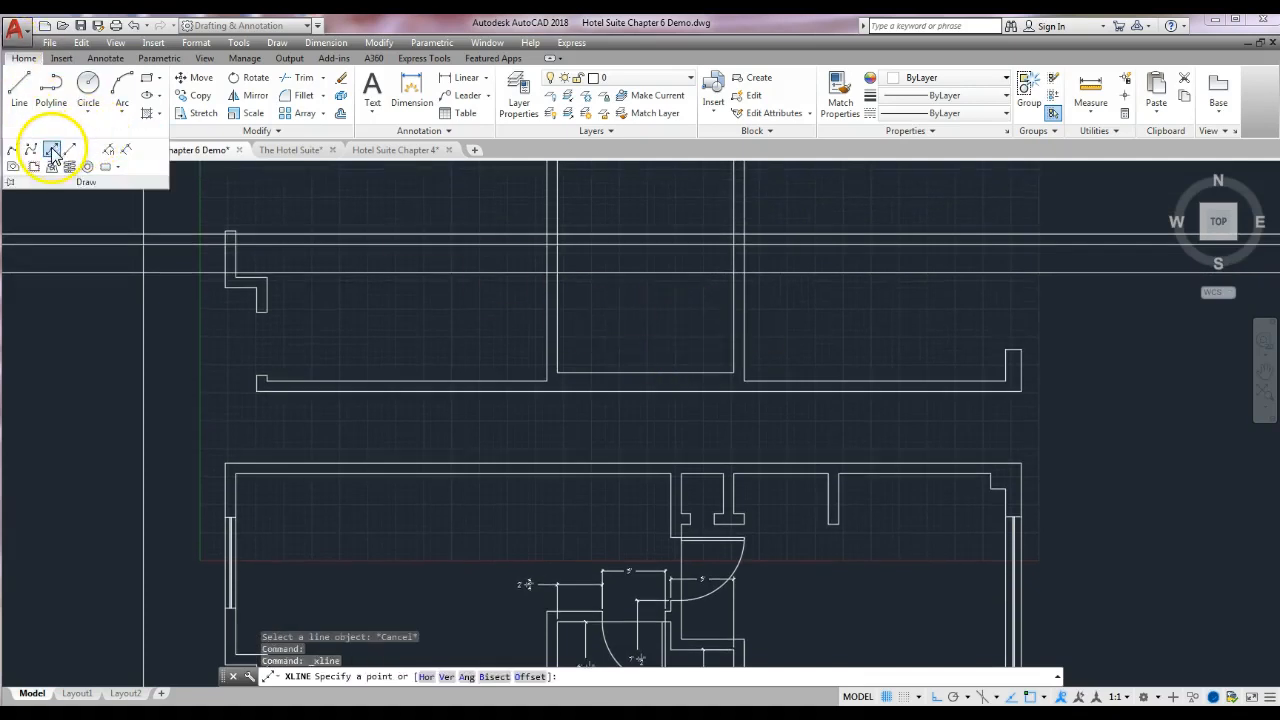
{"action": "left_click", "coordinate": [529, 676]}
{"action": "type", "text": "6"}
{"action": "key", "text": "Return"}
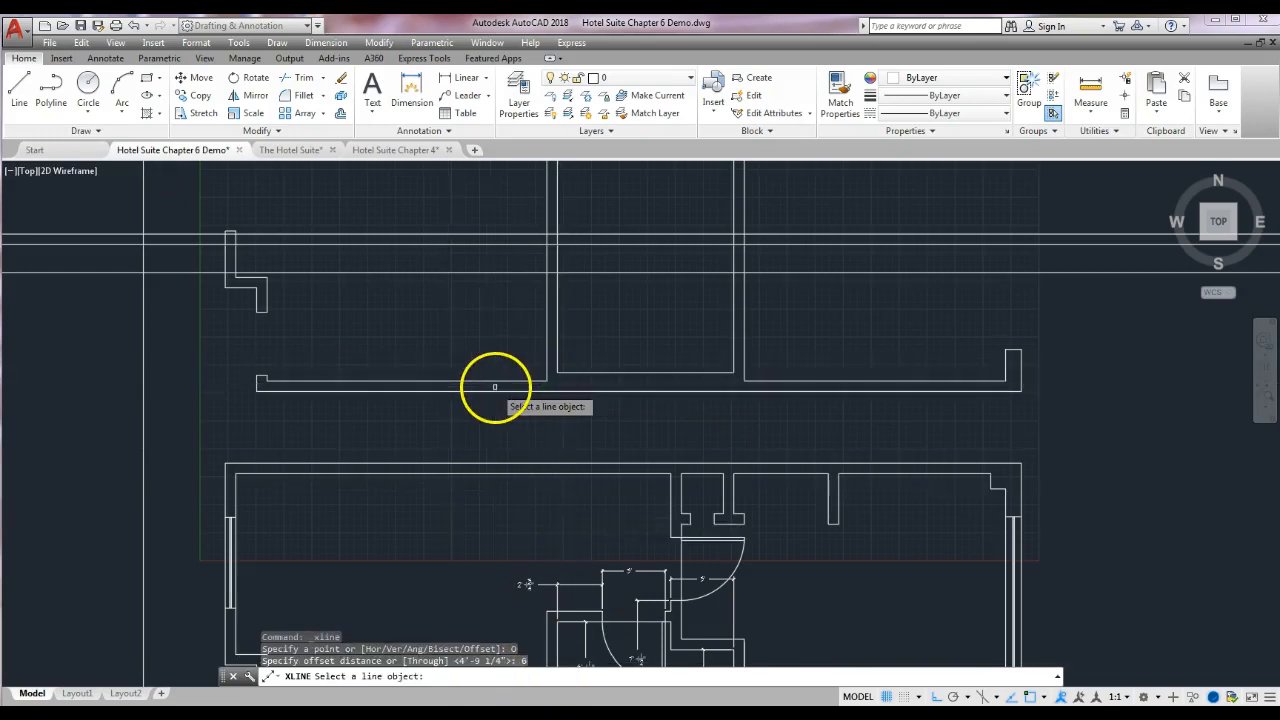
{"action": "left_click", "coordinate": [677, 273]}
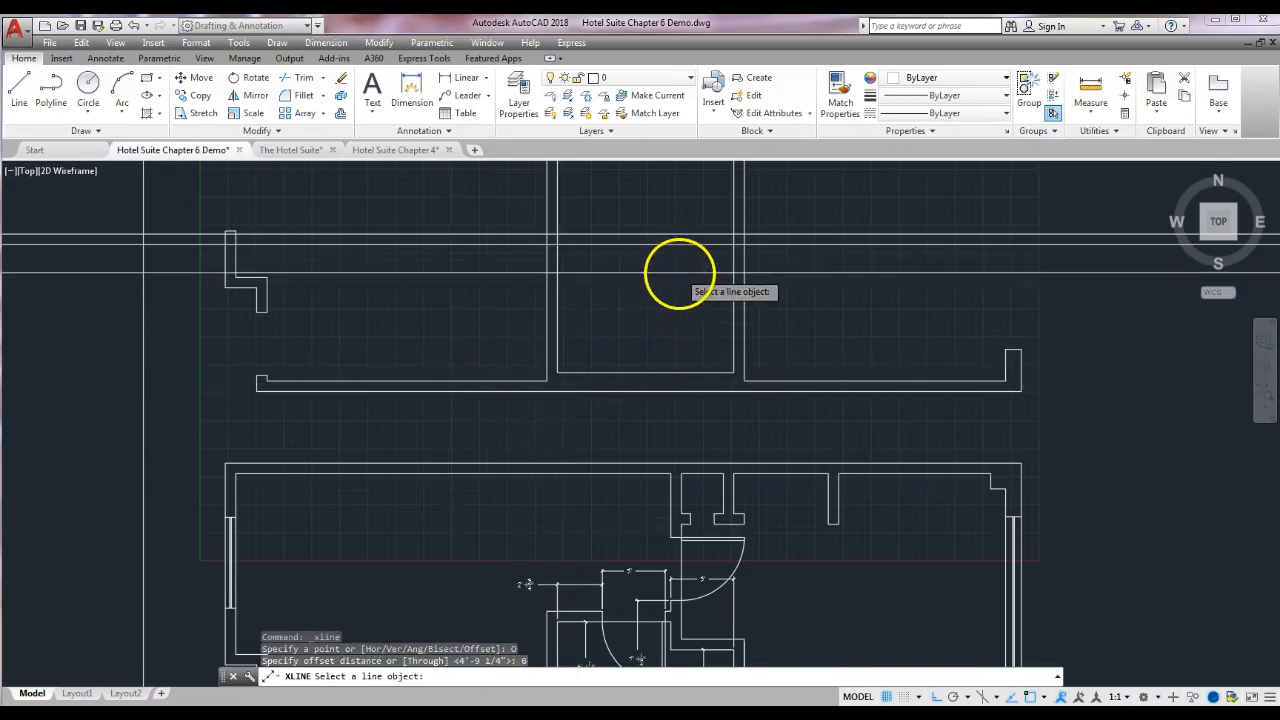
{"action": "left_click", "coordinate": [654, 214]}
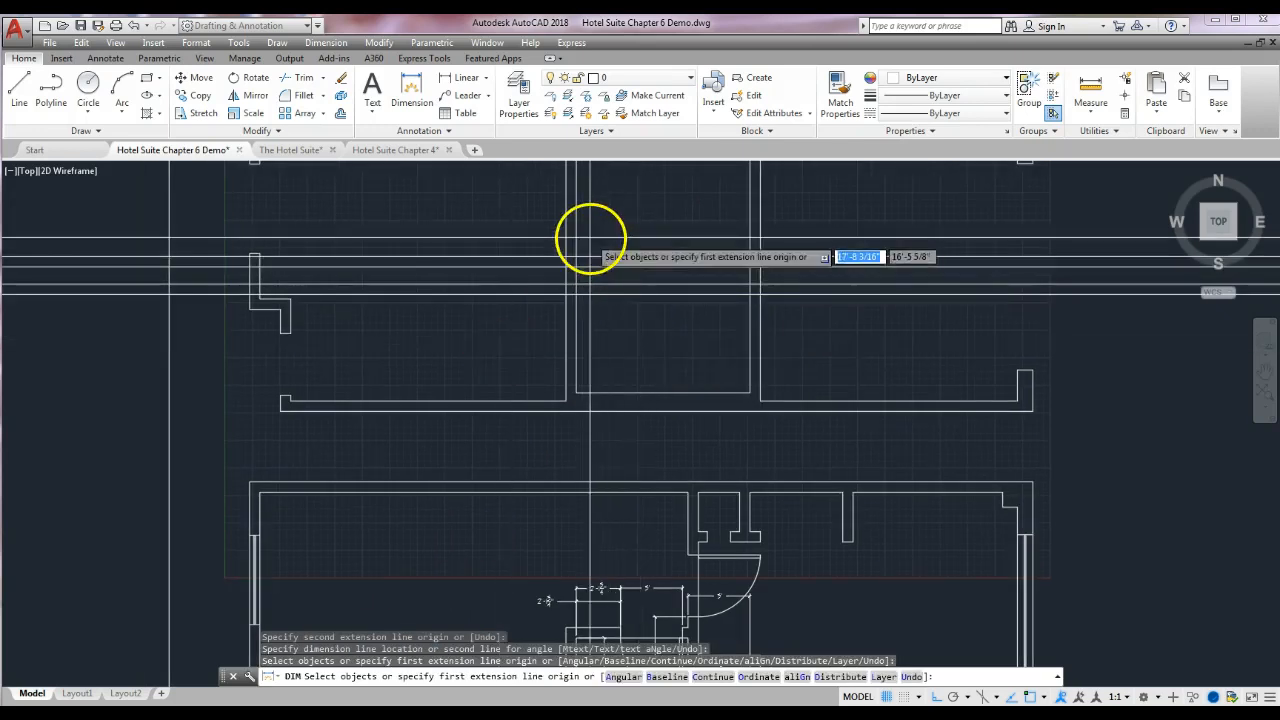
- Examine the horizontal and vertical bathroom dimensions around the door in the lower reference plan and compare them with the upper plan
{"action": "scroll", "coordinate": [581, 258], "scroll_direction": "up", "scroll_amount": 2}
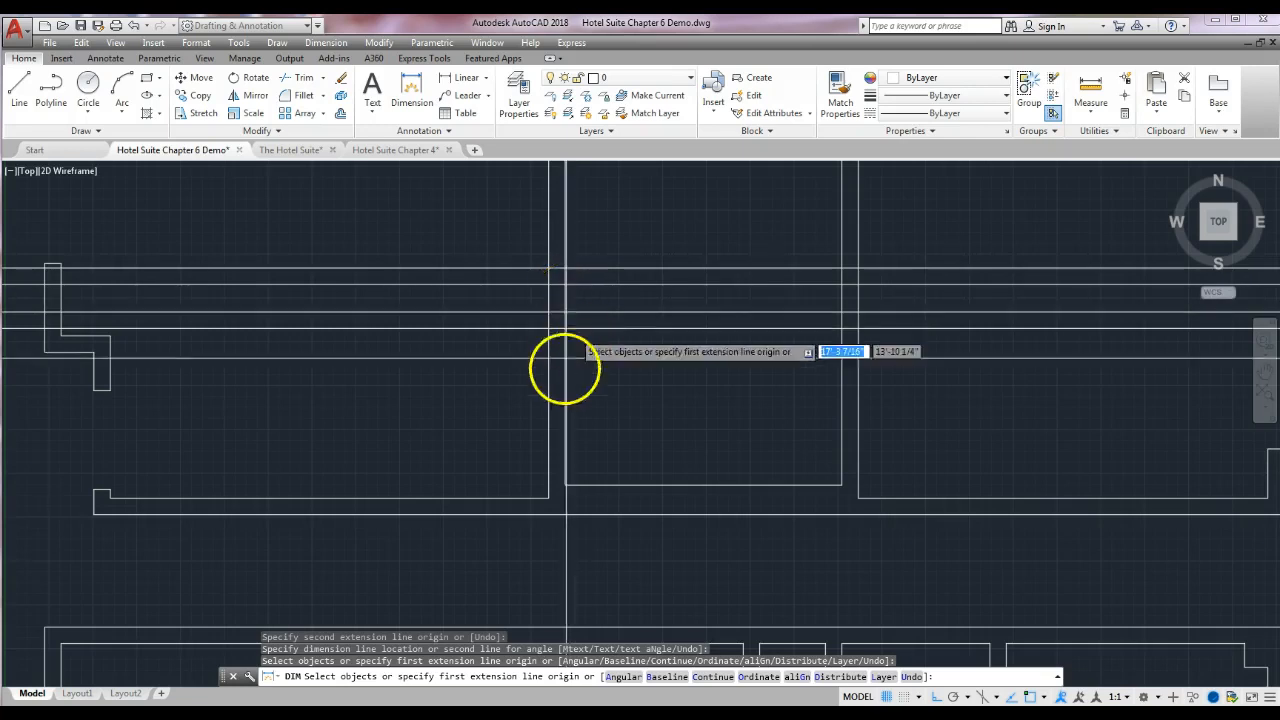
{"action": "key", "text": "Return"}
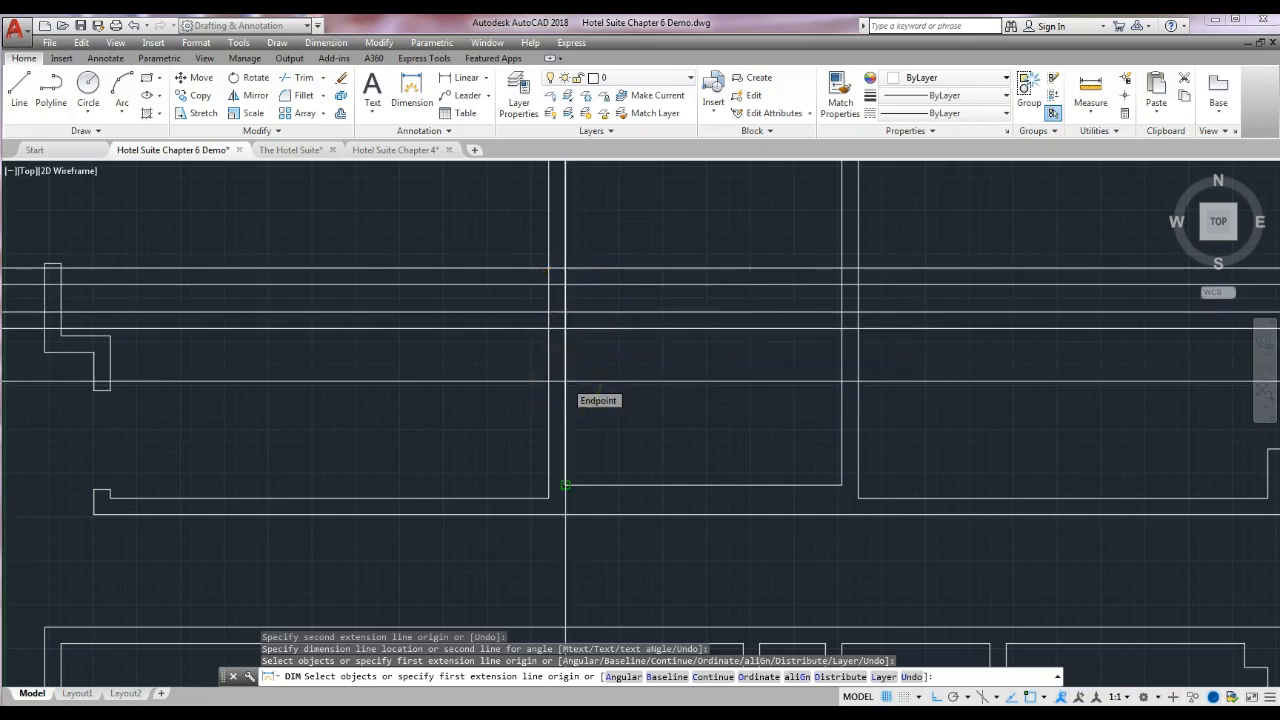
{"action": "middle_click_drag", "start_coordinate": [586, 486], "coordinate": [627, 148]}
{"action": "middle_click_drag", "start_coordinate": [577, 507], "coordinate": [578, 398]}
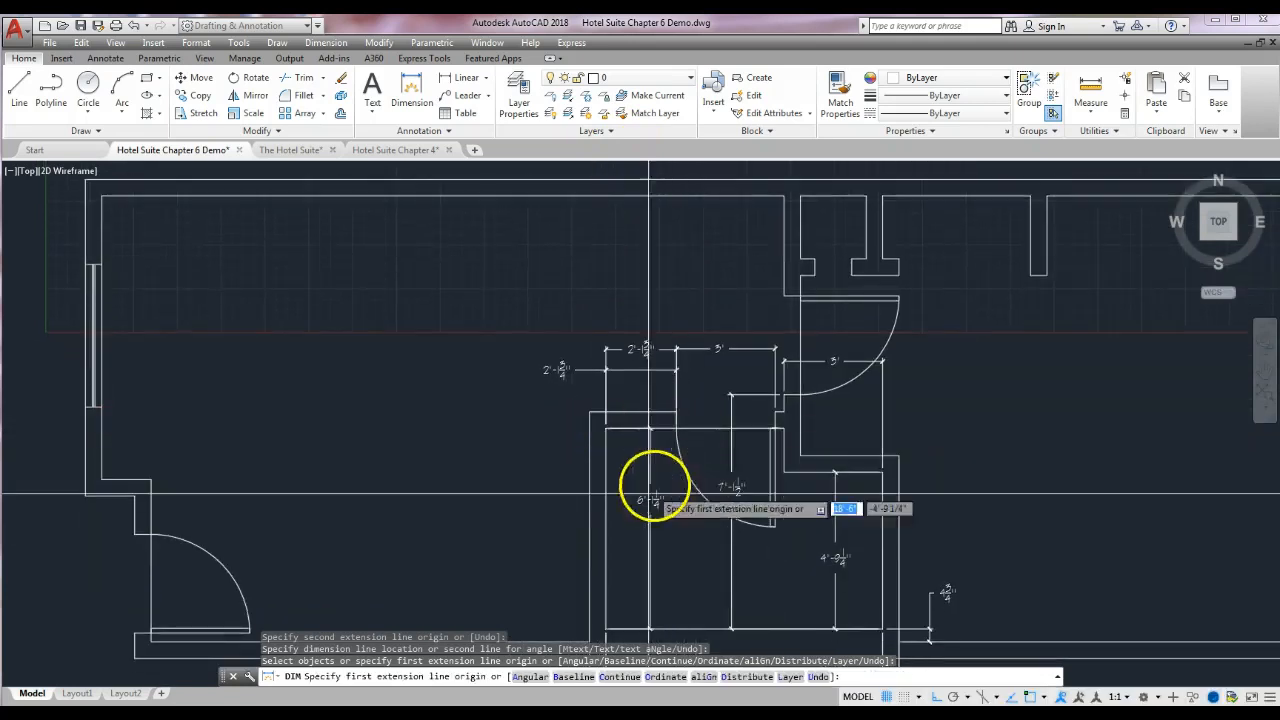
{"action": "key", "text": "Return"}
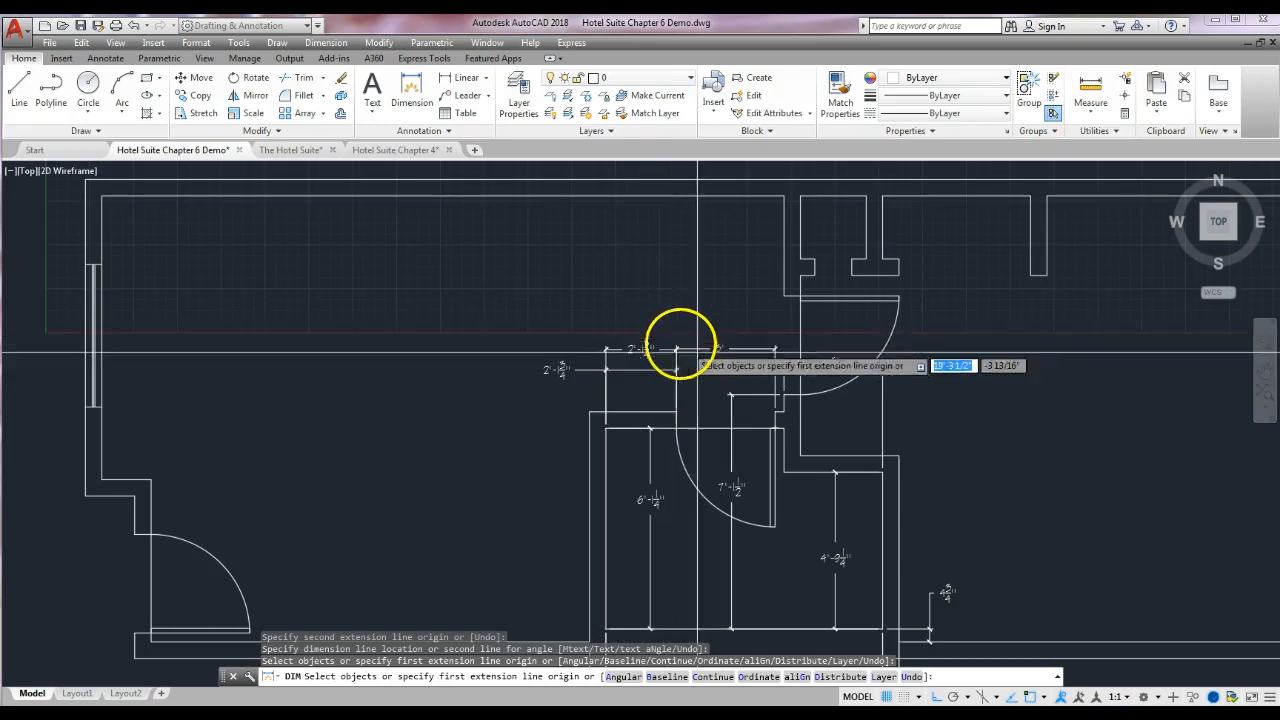
{"action": "scroll", "coordinate": [689, 266], "scroll_direction": "up", "scroll_amount": 5}
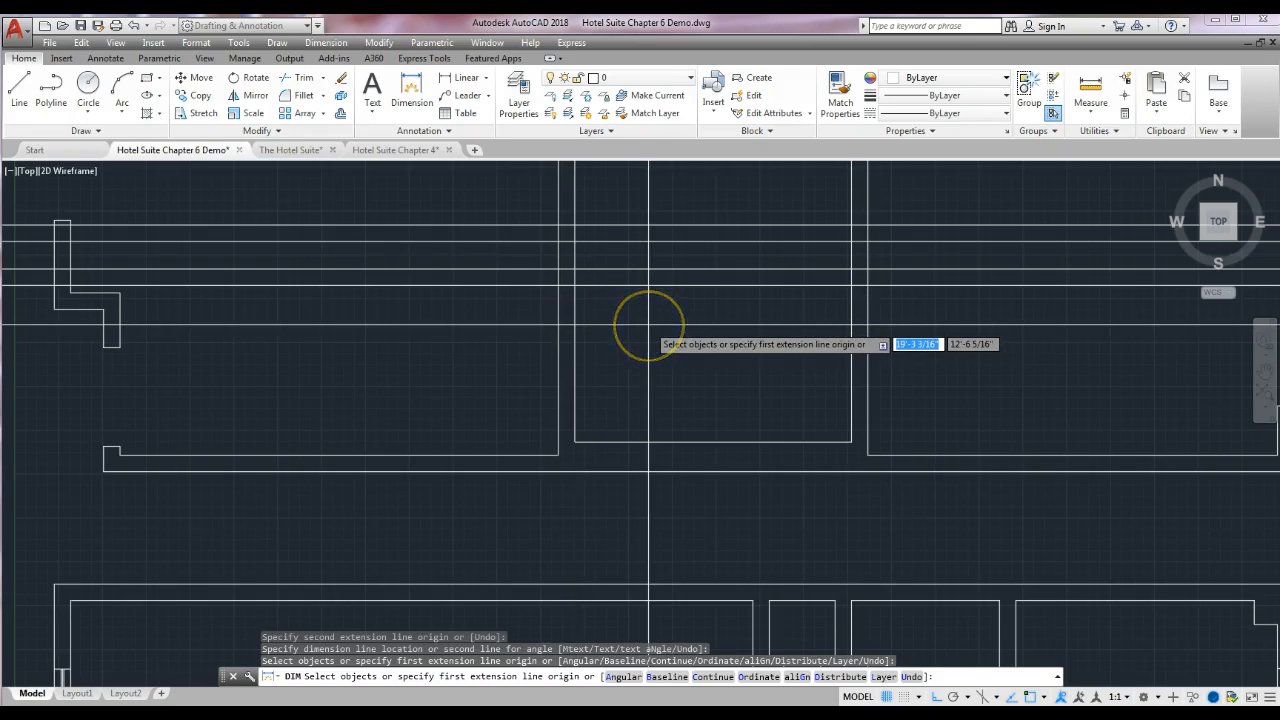
{"action": "key", "text": "Escape"}
- Offset the bathroom's left inner wall line 2'1-3/4 to the right, into the room, in the upper plan
{"action": "left_click", "coordinate": [376, 226]}
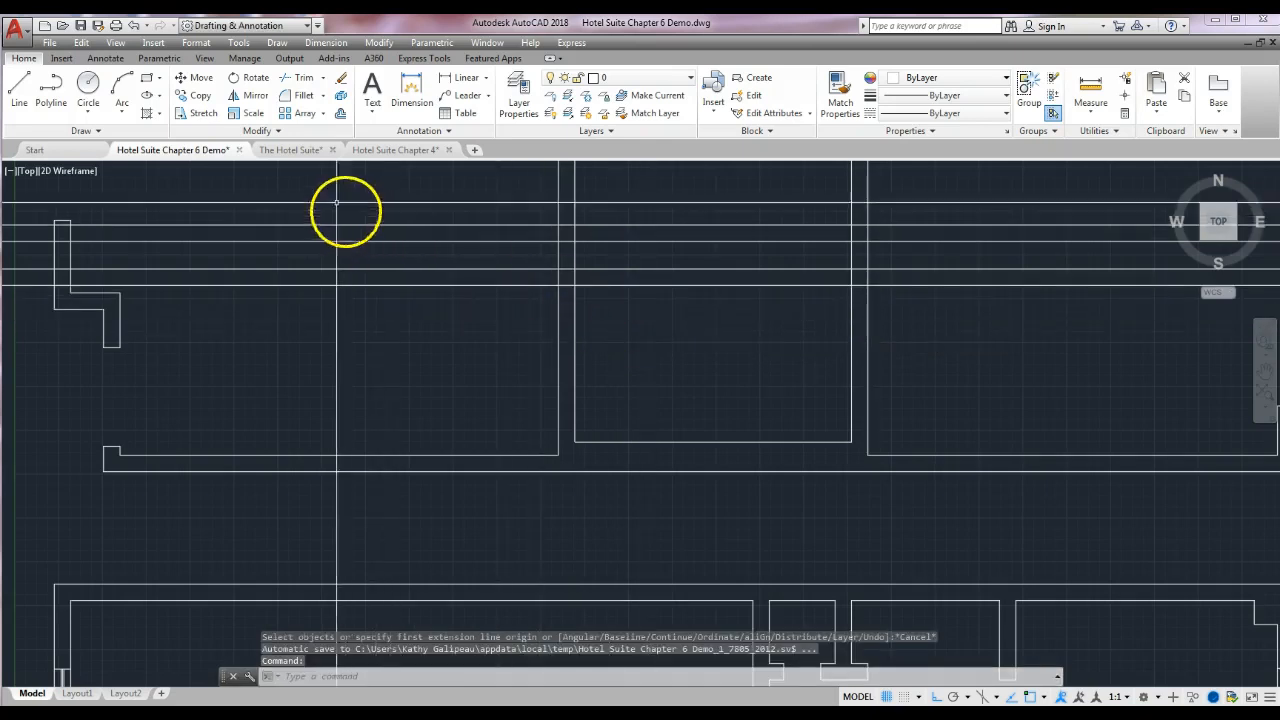
{"action": "left_click", "coordinate": [342, 115]}
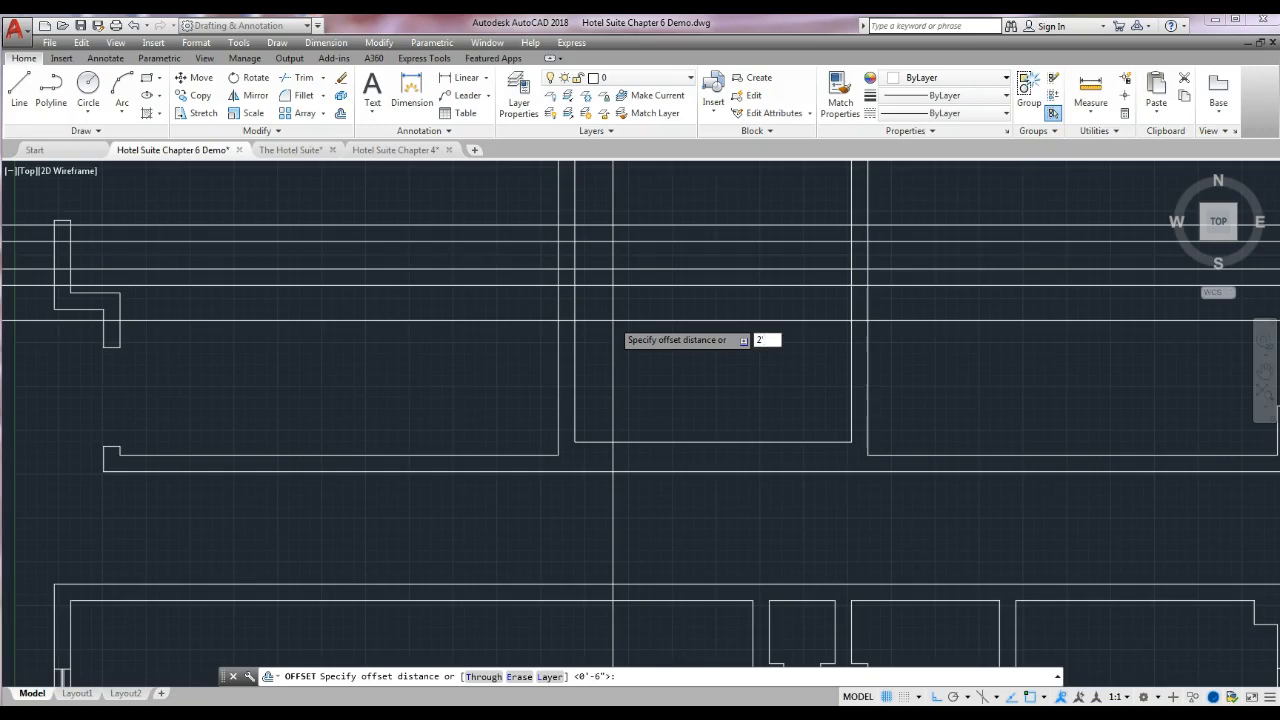
{"action": "type", "text": "3/4"}
{"action": "key", "text": "Return"}
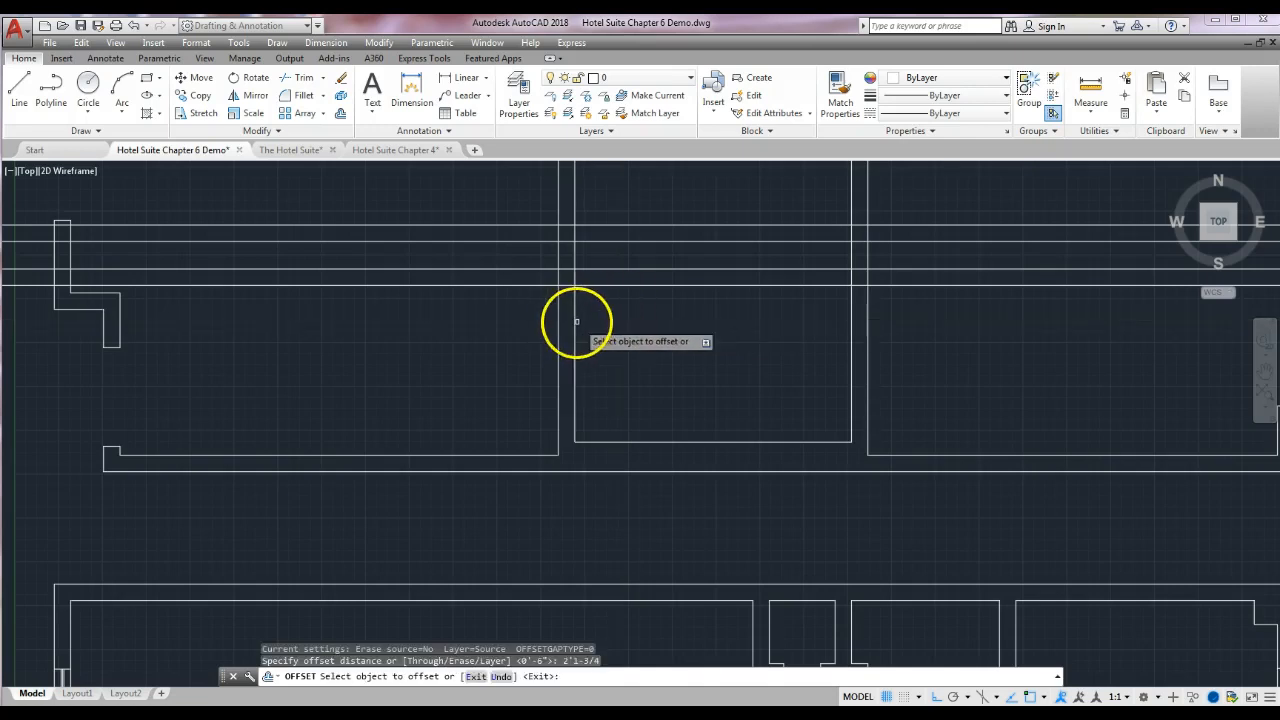
{"action": "left_click", "coordinate": [576, 321]}
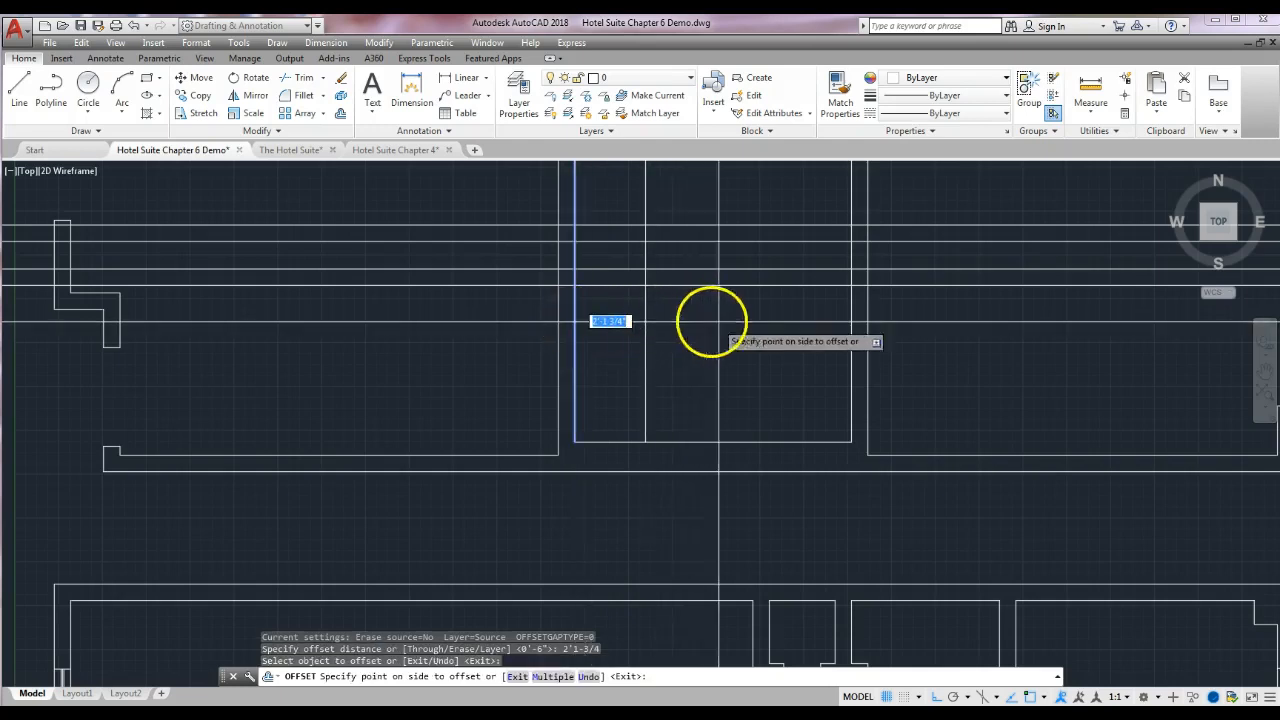
{"action": "left_click", "coordinate": [786, 321]}
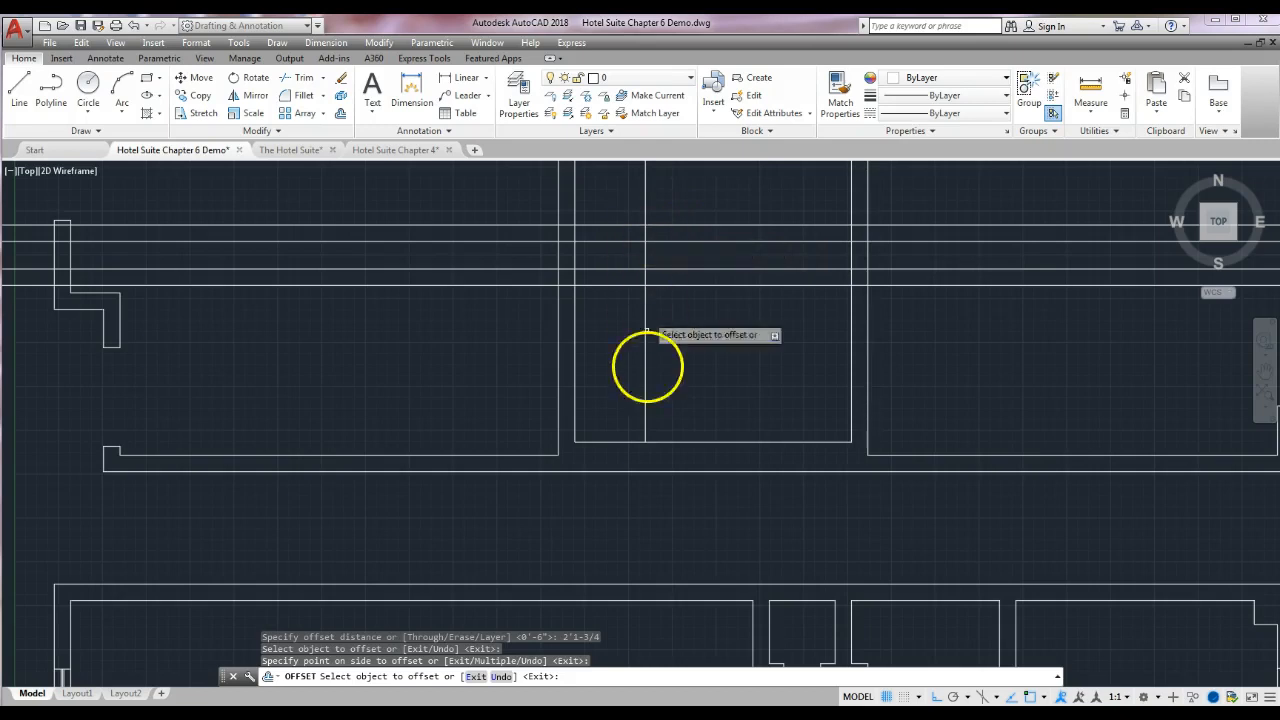
- Offset the vertical line at the bathroom door opening's left side 3' to the right with the Through option
{"action": "middle_click_drag", "start_coordinate": [711, 517], "coordinate": [703, 280]}
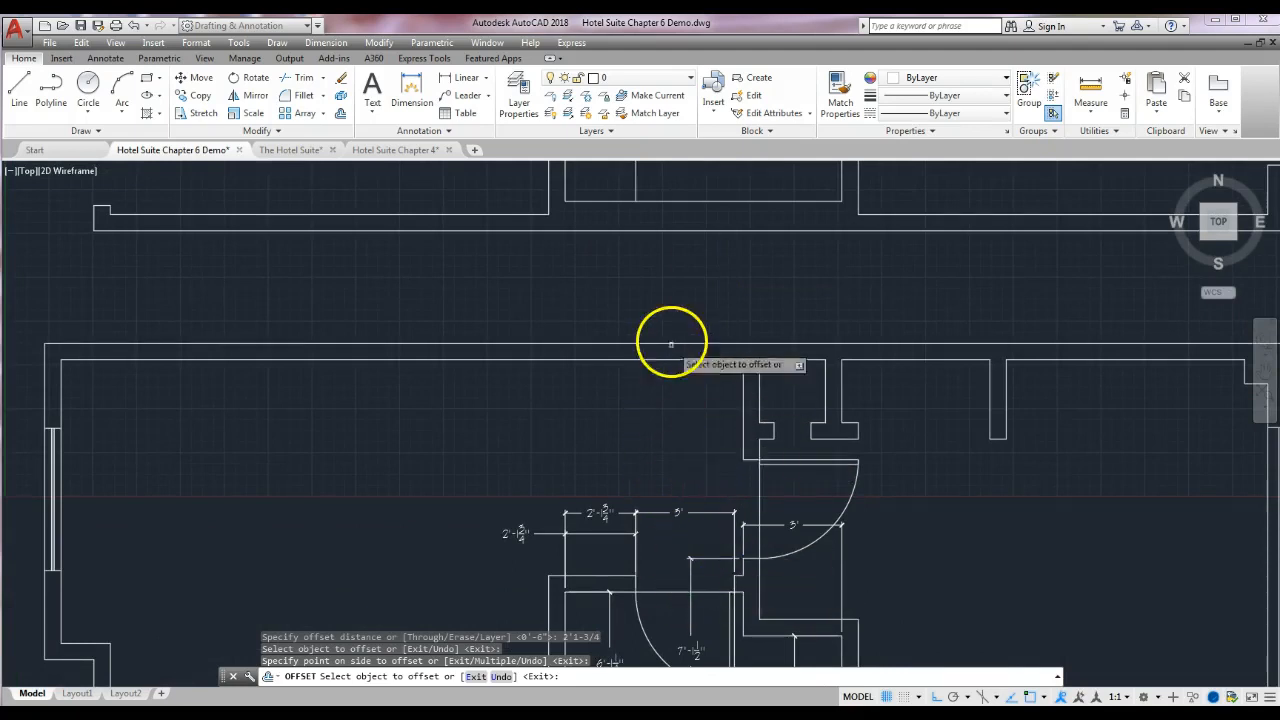
{"action": "scroll", "coordinate": [666, 420], "scroll_direction": "up", "scroll_amount": 2}
{"action": "scroll", "coordinate": [666, 470], "scroll_direction": "up", "scroll_amount": 2}
{"action": "scroll", "coordinate": [668, 515], "scroll_direction": "up", "scroll_amount": 2}
{"action": "middle_click_drag", "start_coordinate": [668, 522], "coordinate": [668, 539]}
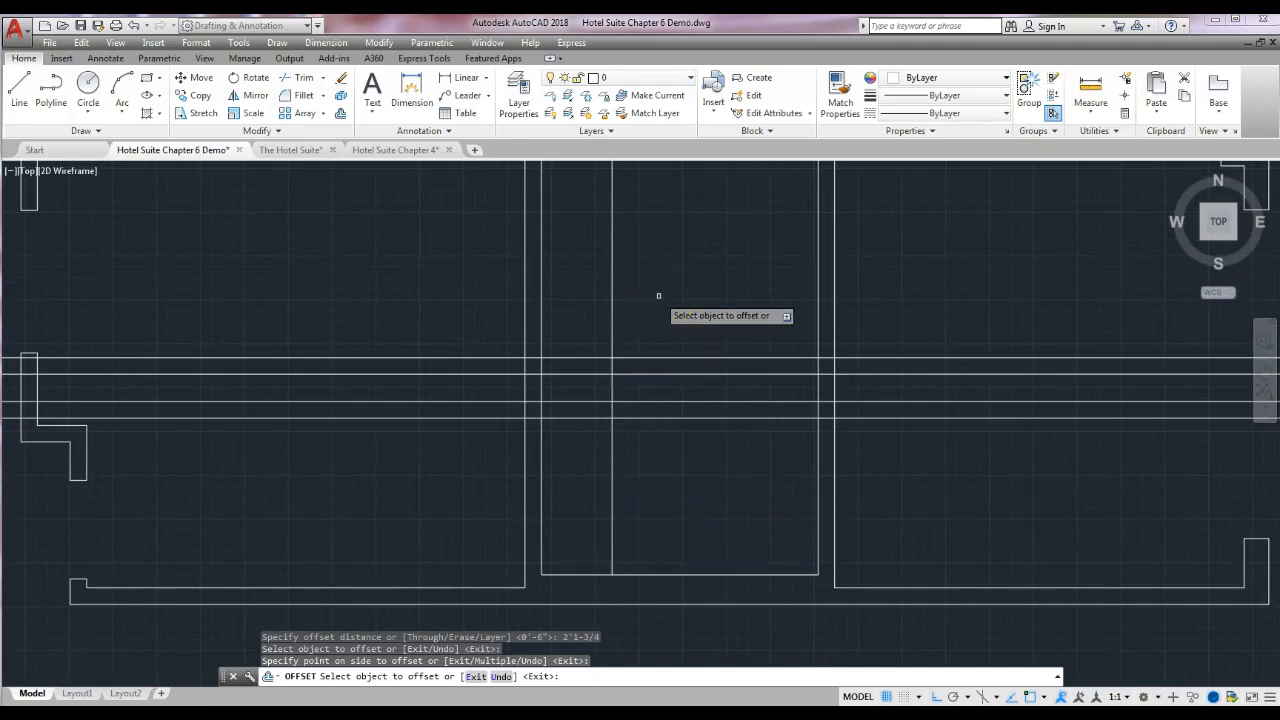
{"action": "left_click", "coordinate": [660, 316]}
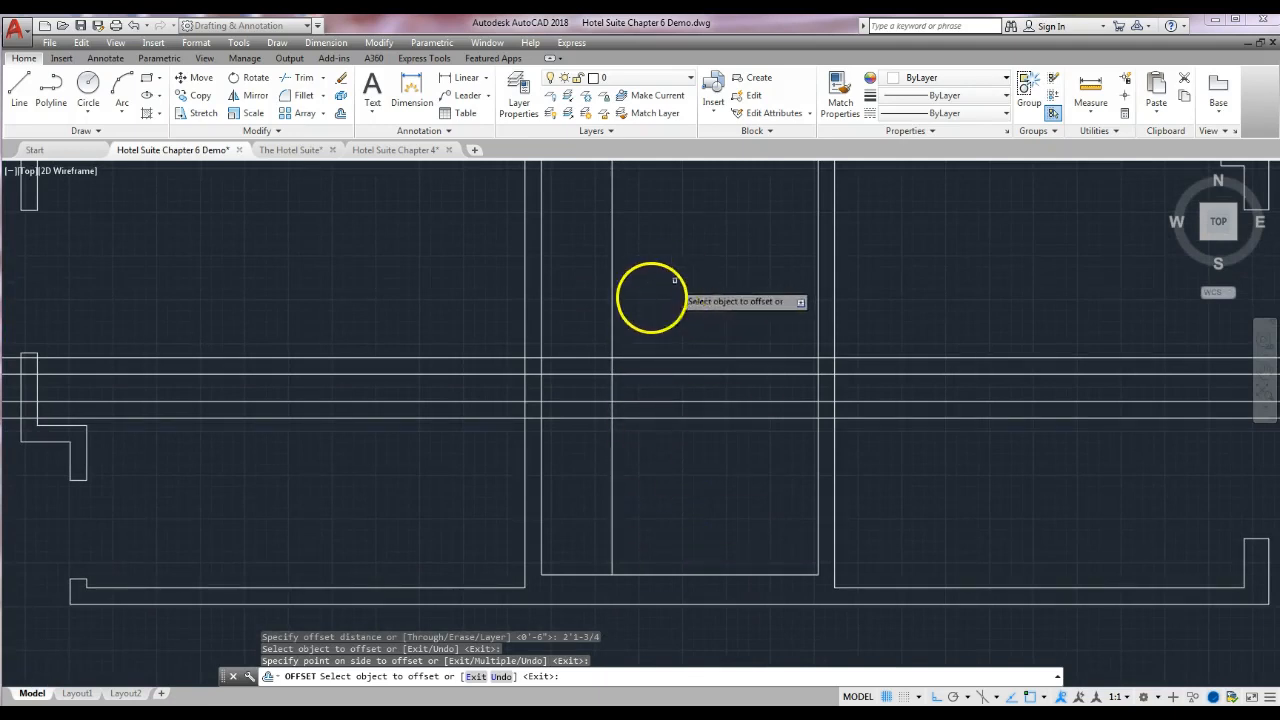
{"action": "mouse_move", "coordinate": [680, 380]}
{"action": "middle_mouse_down"}
{"action": "mouse_move", "coordinate": [686, 331]}
{"action": "mouse_move", "coordinate": [657, 297]}
{"action": "middle_mouse_up"}
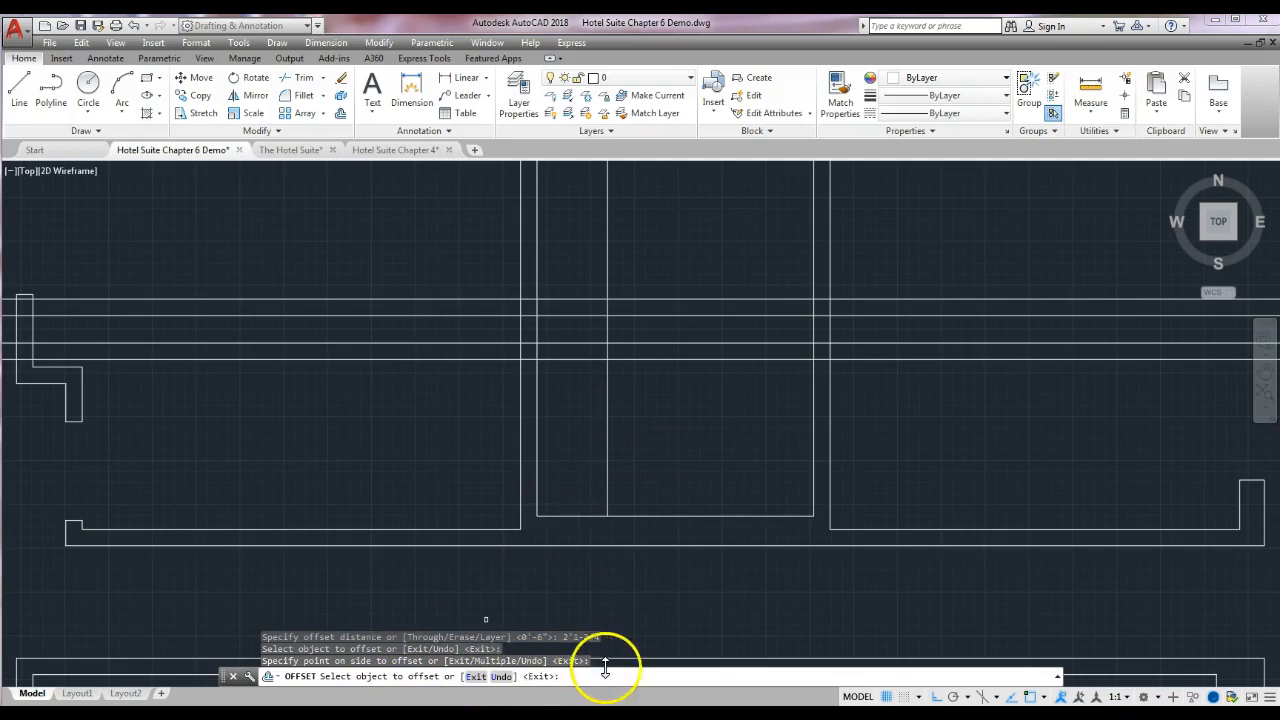
{"action": "key", "text": "Return"}
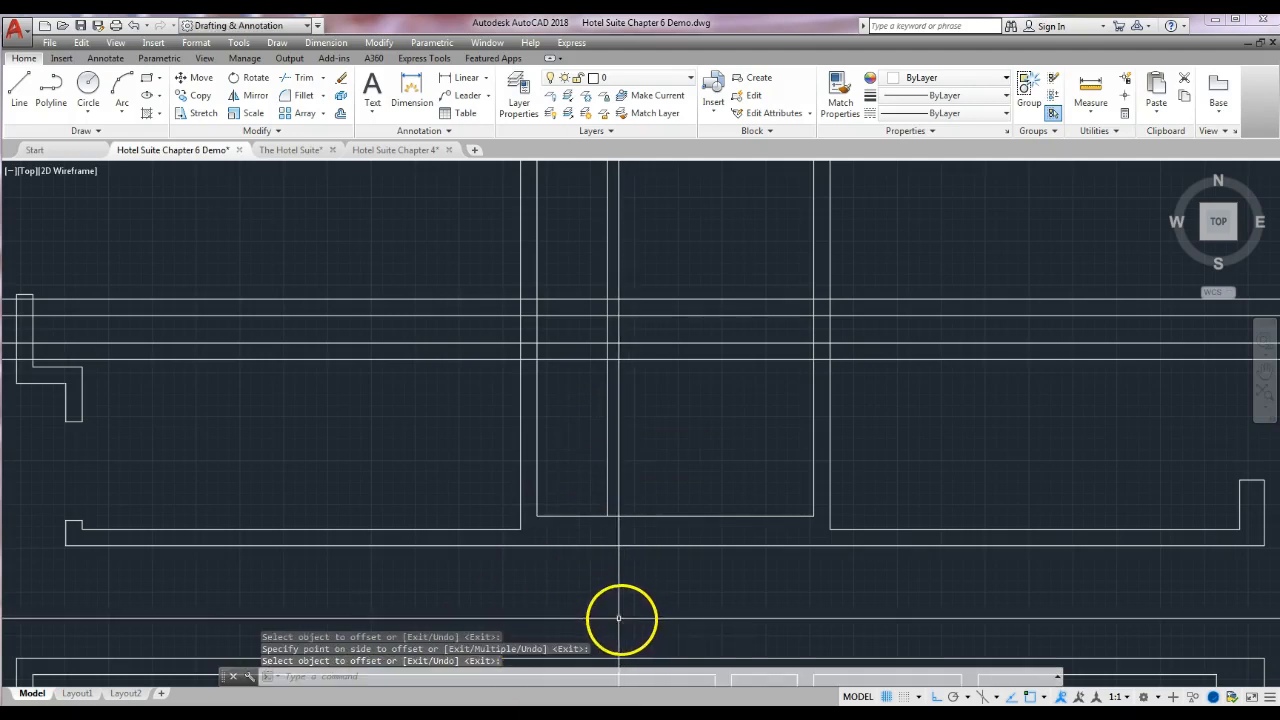
{"action": "key", "text": "Return"}
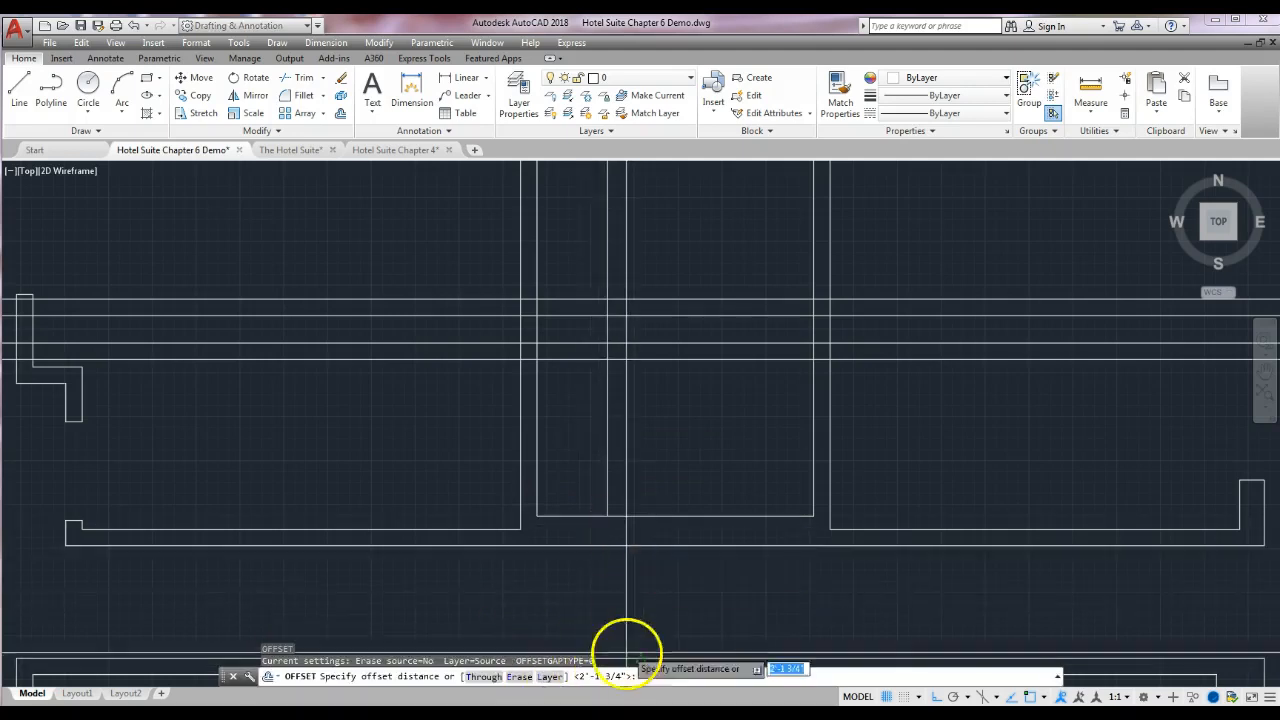
{"action": "left_click", "coordinate": [483, 677]}
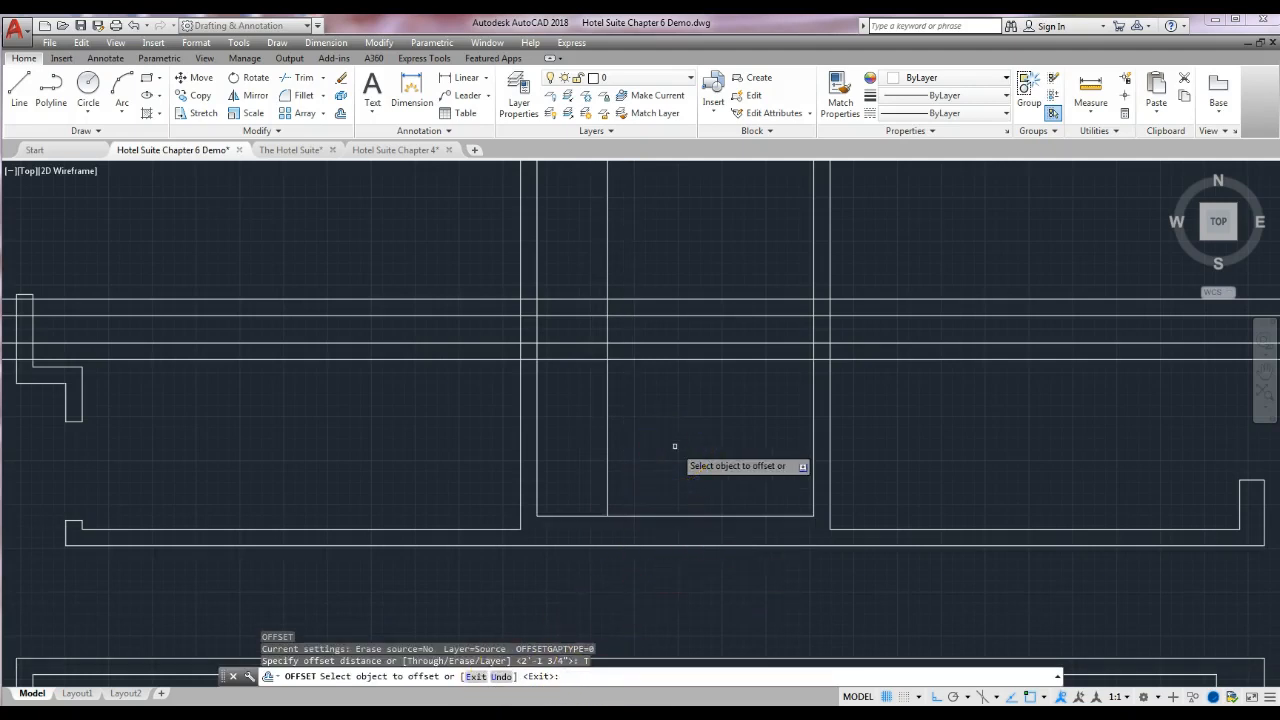
{"action": "left_click", "coordinate": [606, 253]}
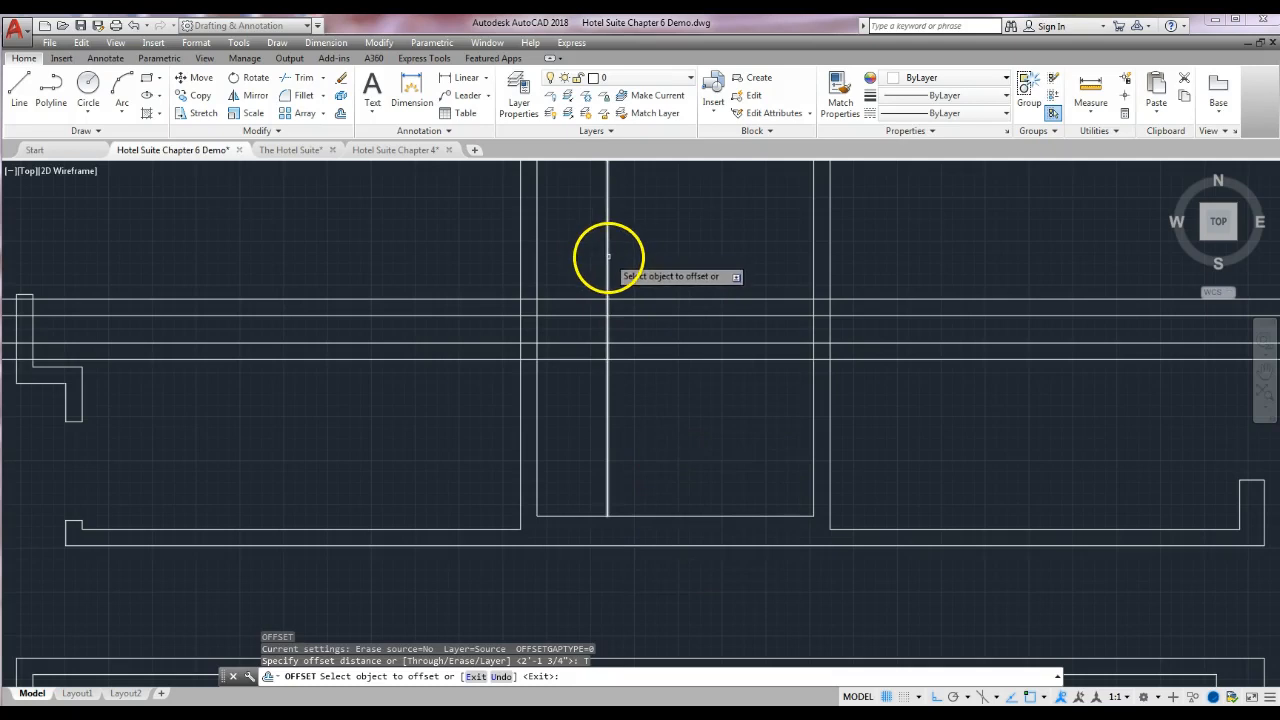
{"action": "left_click", "coordinate": [608, 256]}
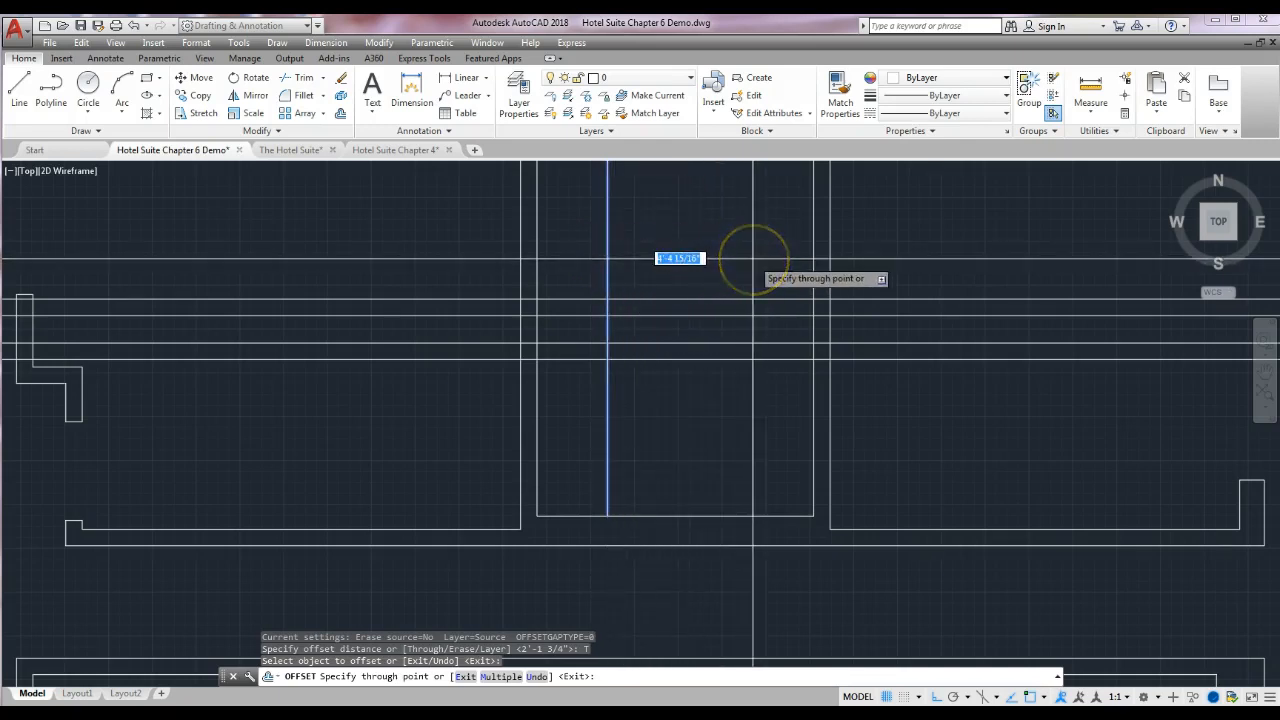
{"action": "type", "text": "'"}
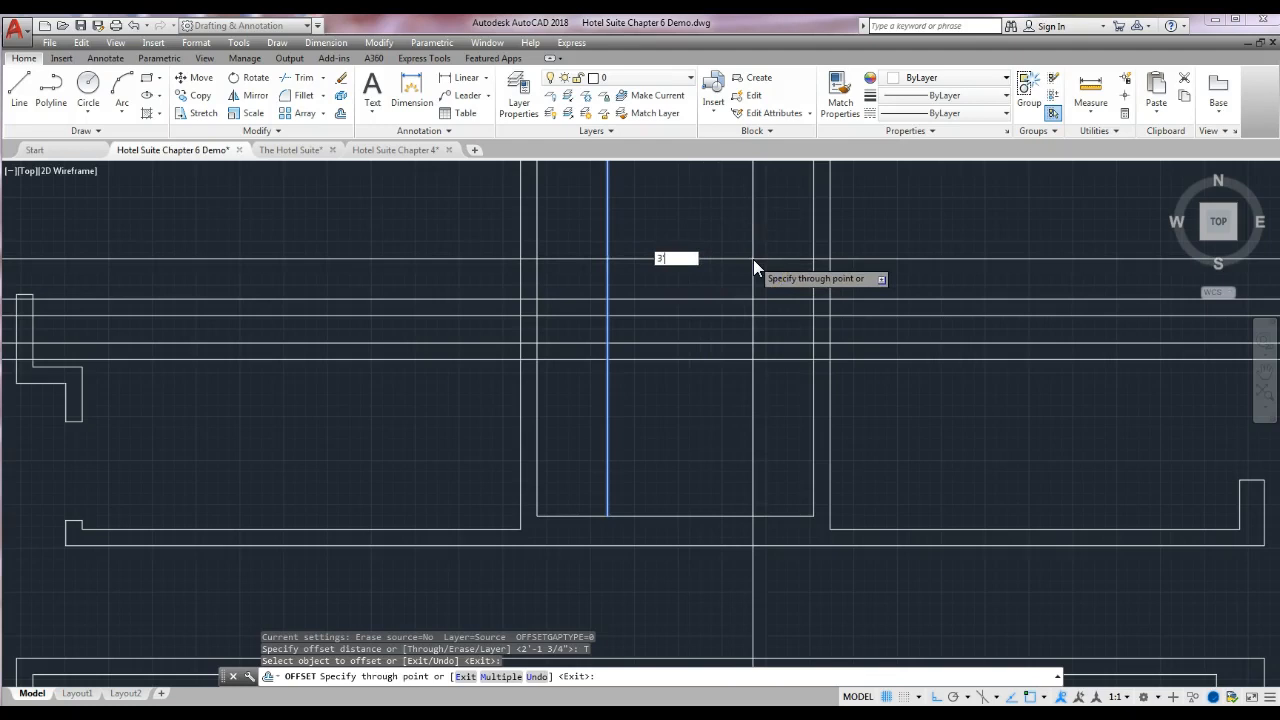
{"action": "key", "text": "Return"}
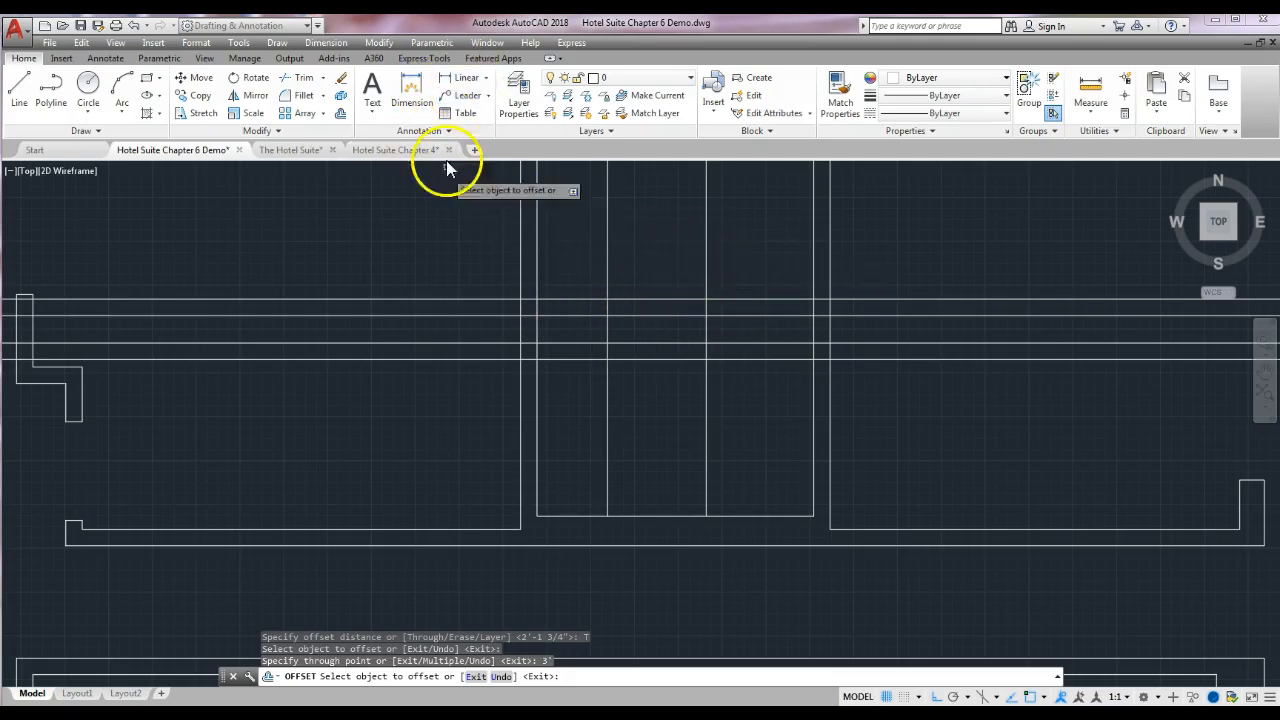
- Trim the two upper horizontal lines and the two vertical door lines against each other to open the bathroom doorway
{"action": "left_click", "coordinate": [307, 84]}
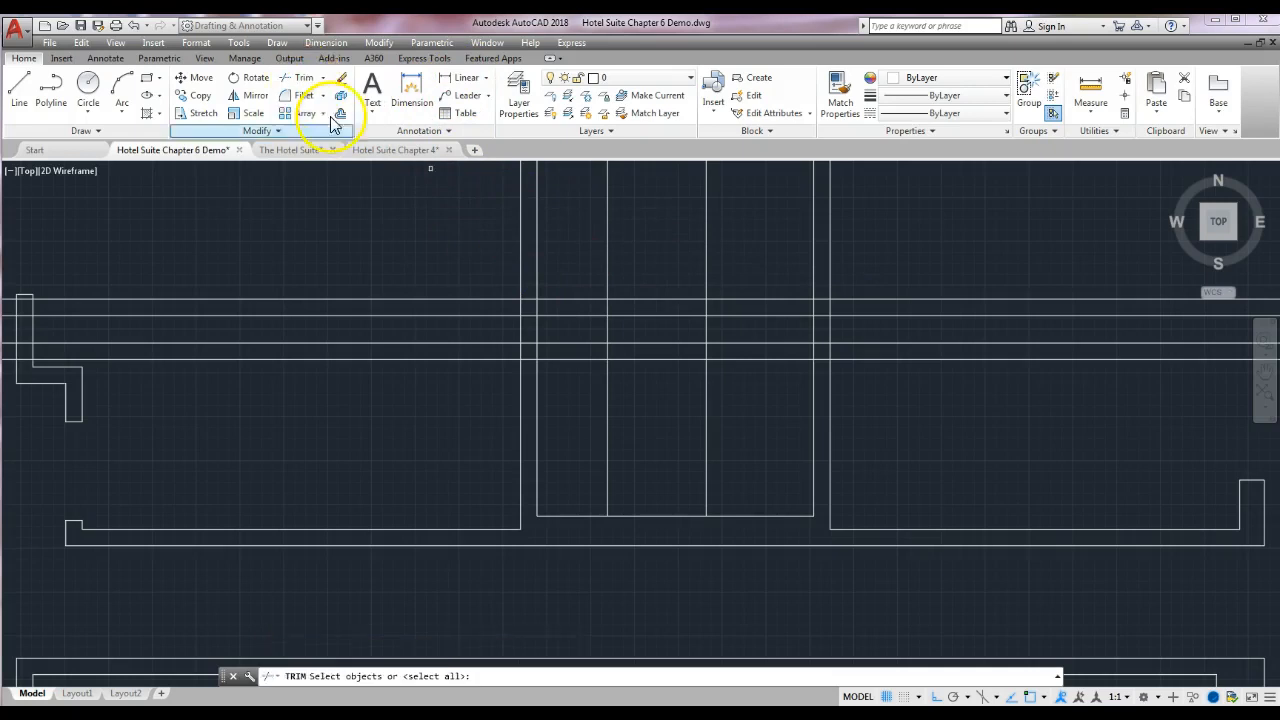
{"action": "left_click", "coordinate": [730, 266]}
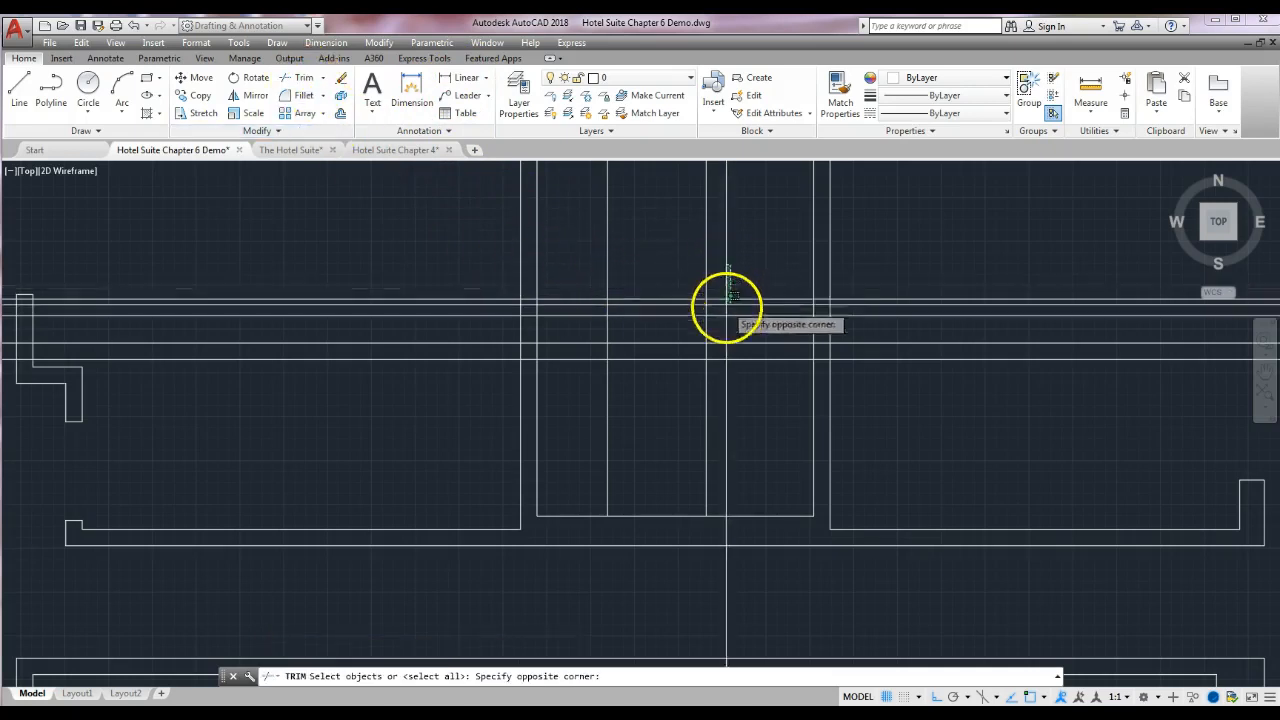
{"action": "left_click", "coordinate": [591, 325]}
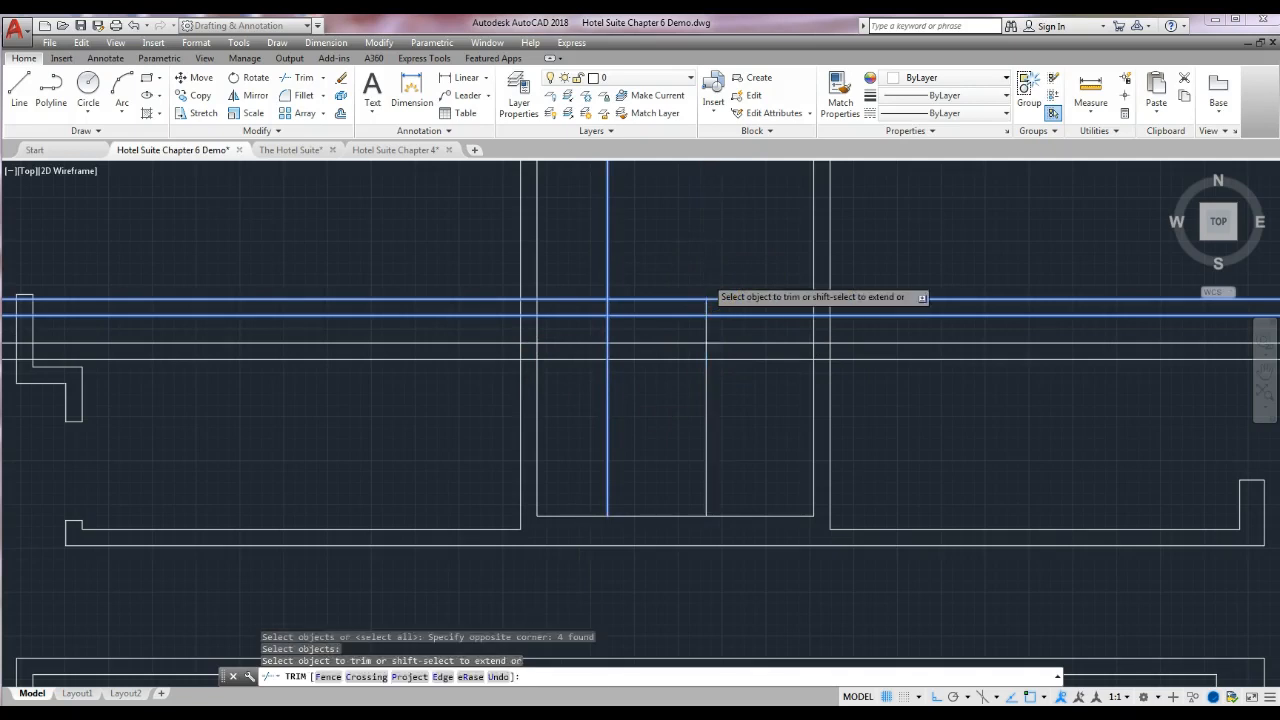
{"action": "left_click", "coordinate": [607, 275]}
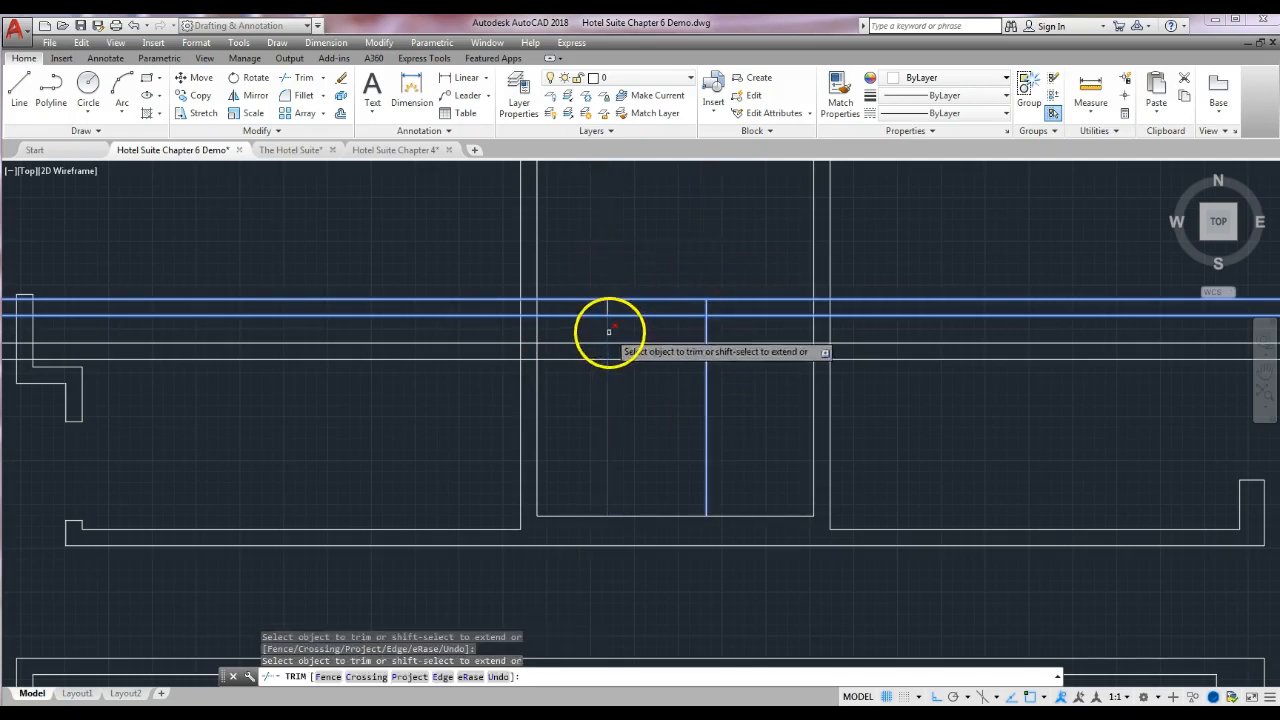
{"action": "left_click", "coordinate": [706, 329]}
{"action": "left_click", "coordinate": [668, 270]}
{"action": "left_click", "coordinate": [651, 323]}
{"action": "key", "text": "Return"}
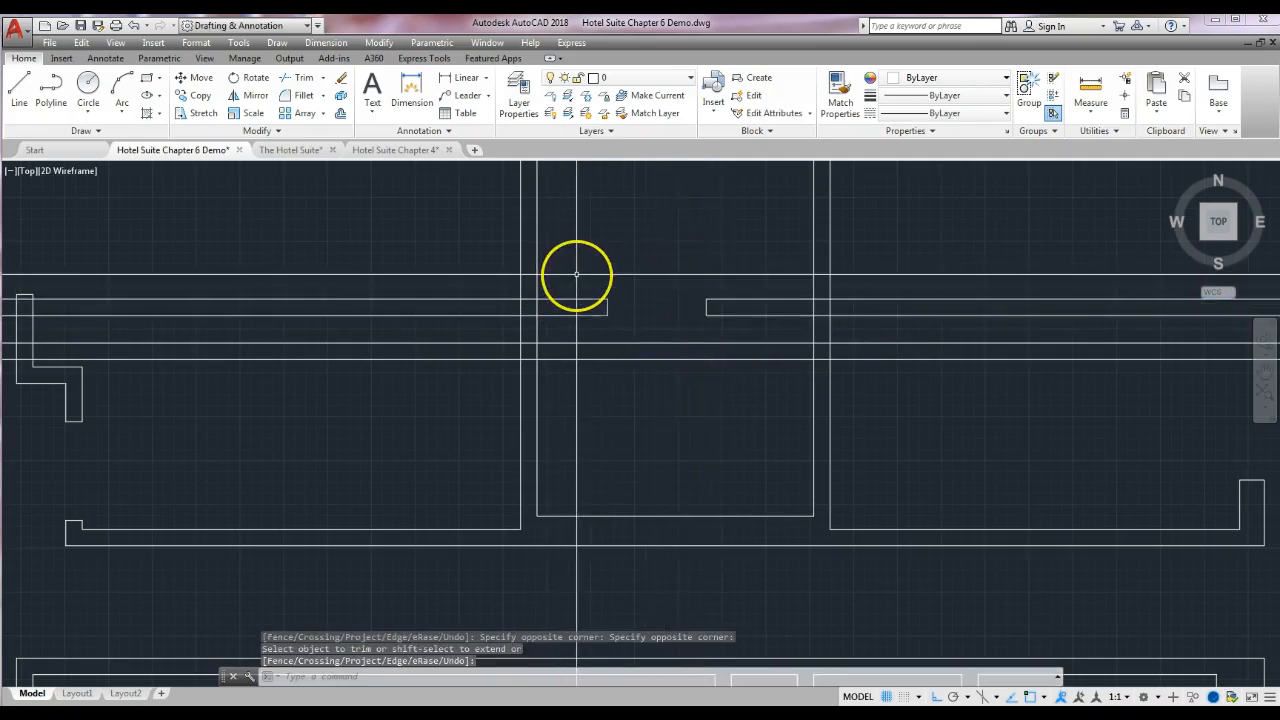
{"action": "key", "text": "Escape"}
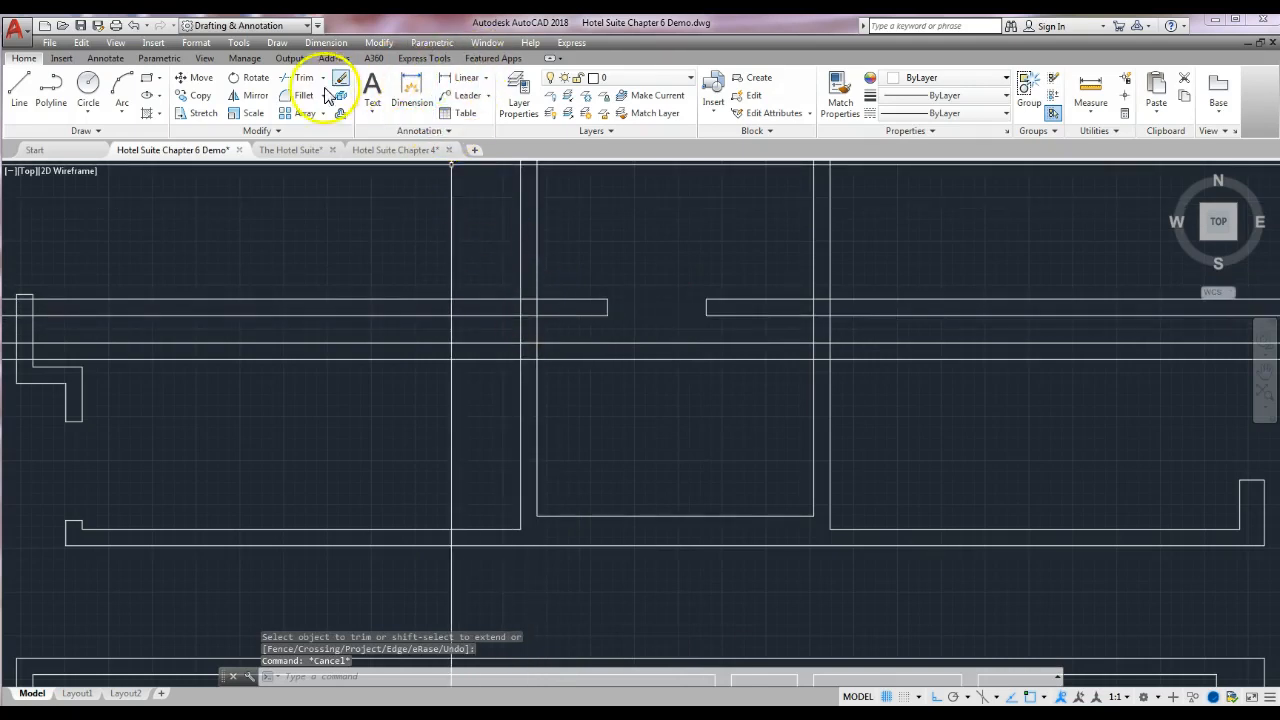
- Trim the left wall lines and the two upper horizontal lines where they cross, forming a clean top-left bathroom wall corner
{"action": "left_click", "coordinate": [299, 77]}
{"action": "left_click", "coordinate": [566, 266]}
{"action": "left_click", "coordinate": [503, 327]}
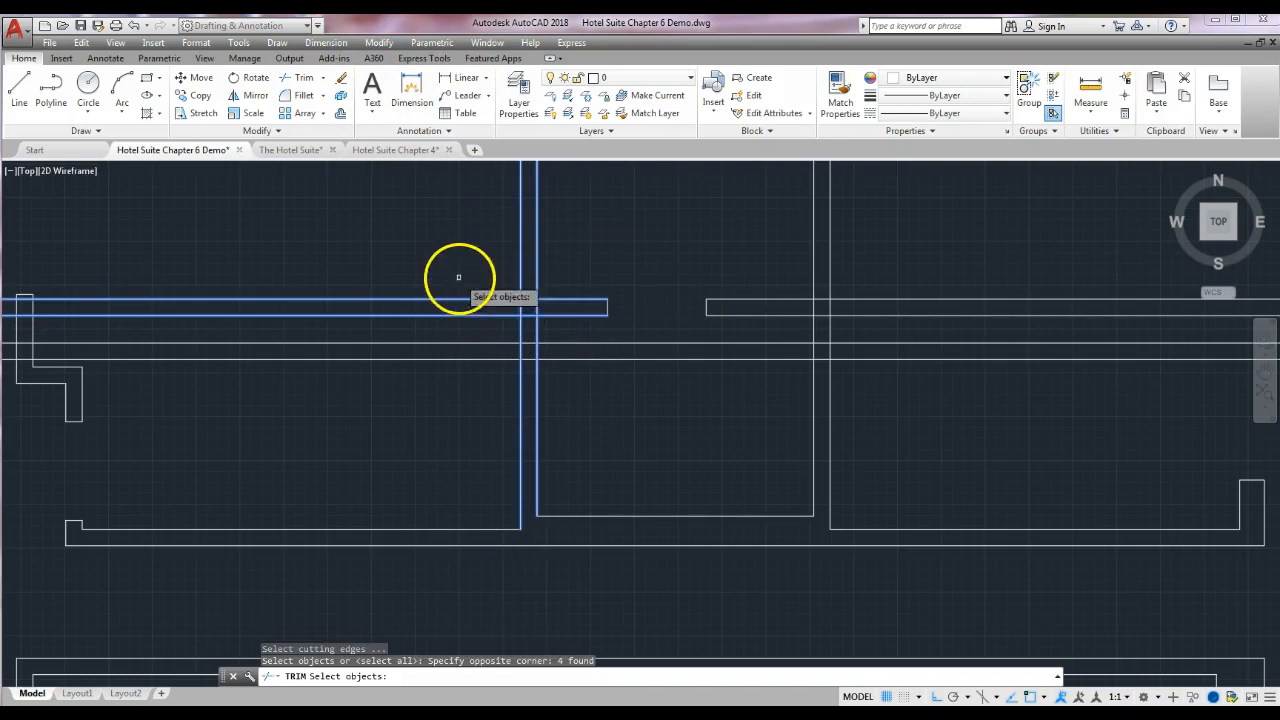
{"action": "key", "text": "Return"}
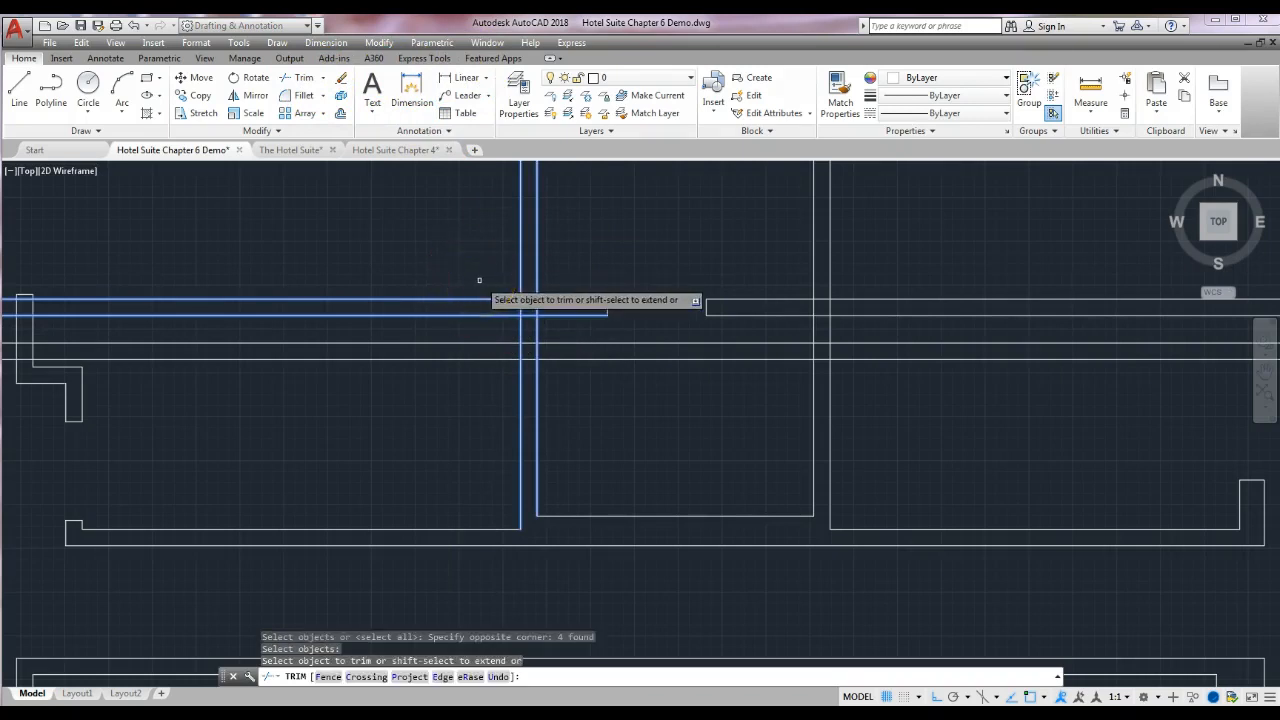
{"action": "left_click", "coordinate": [479, 281]}
{"action": "left_click", "coordinate": [463, 320]}
{"action": "left_click", "coordinate": [461, 324]}
{"action": "left_click", "coordinate": [569, 243]}
{"action": "left_click", "coordinate": [495, 268]}
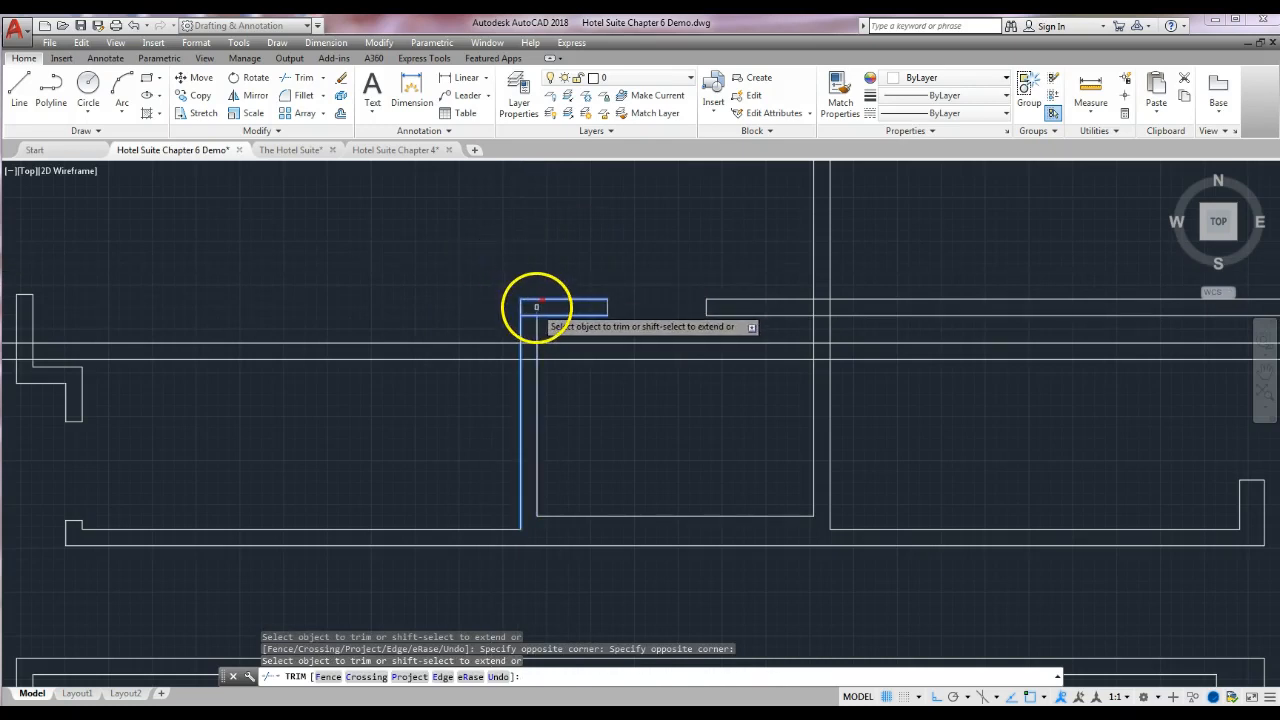
{"action": "left_click", "coordinate": [531, 308]}
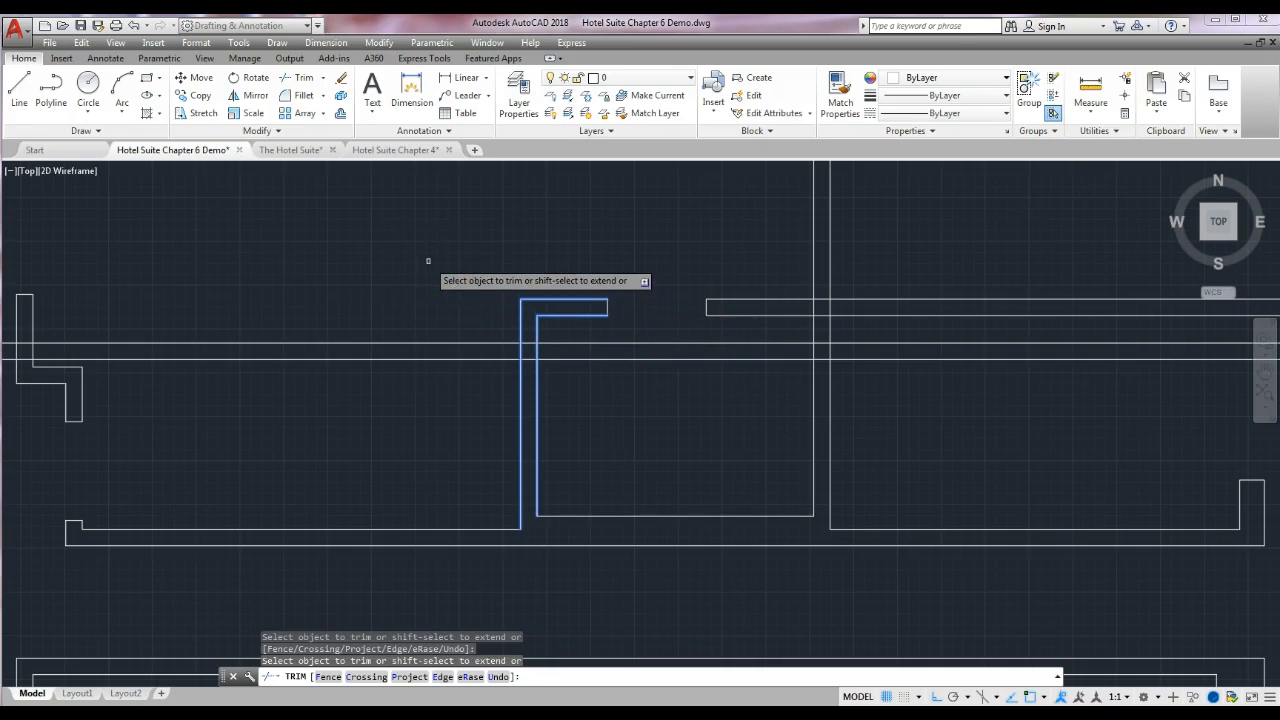
{"action": "key", "text": "Return"}
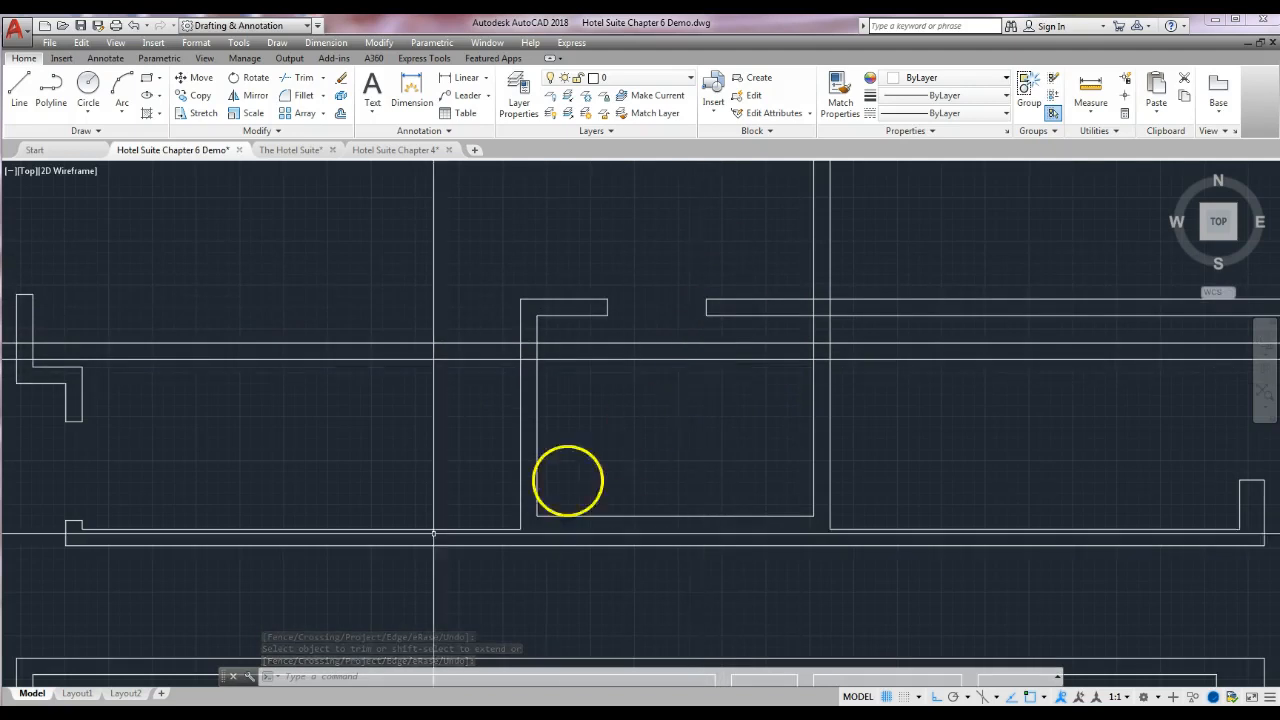
- Offset the bathroom's right inner wall line 3' to the left in the upper plan, following the lower reference plan's dimension
{"action": "mouse_move", "coordinate": [669, 600]}
{"action": "middle_mouse_down"}
{"action": "mouse_move", "coordinate": [640, 394]}
{"action": "mouse_move", "coordinate": [654, 534]}
{"action": "mouse_move", "coordinate": [662, 447]}
{"action": "middle_mouse_up"}
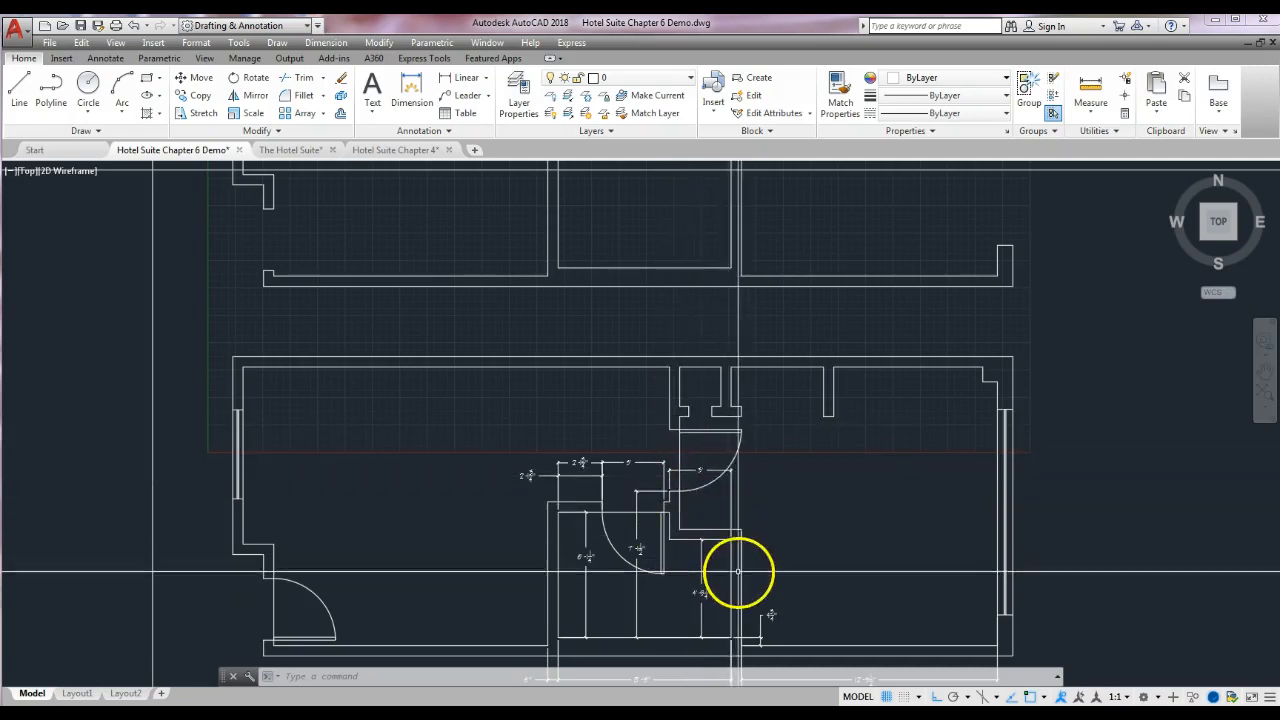
{"action": "scroll", "coordinate": [708, 475], "scroll_direction": "up", "scroll_amount": 5}
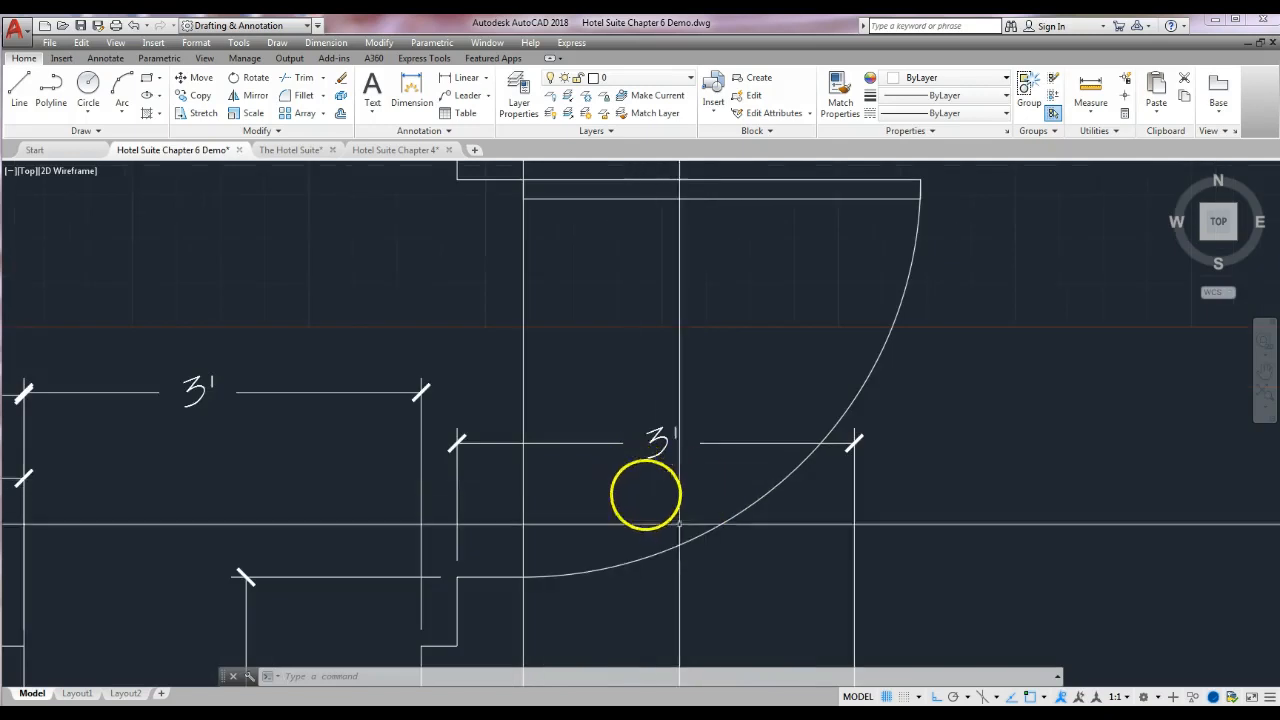
{"action": "scroll", "coordinate": [692, 594], "scroll_direction": "down", "scroll_amount": 5}
{"action": "middle_click_drag", "start_coordinate": [675, 611], "coordinate": [697, 450]}
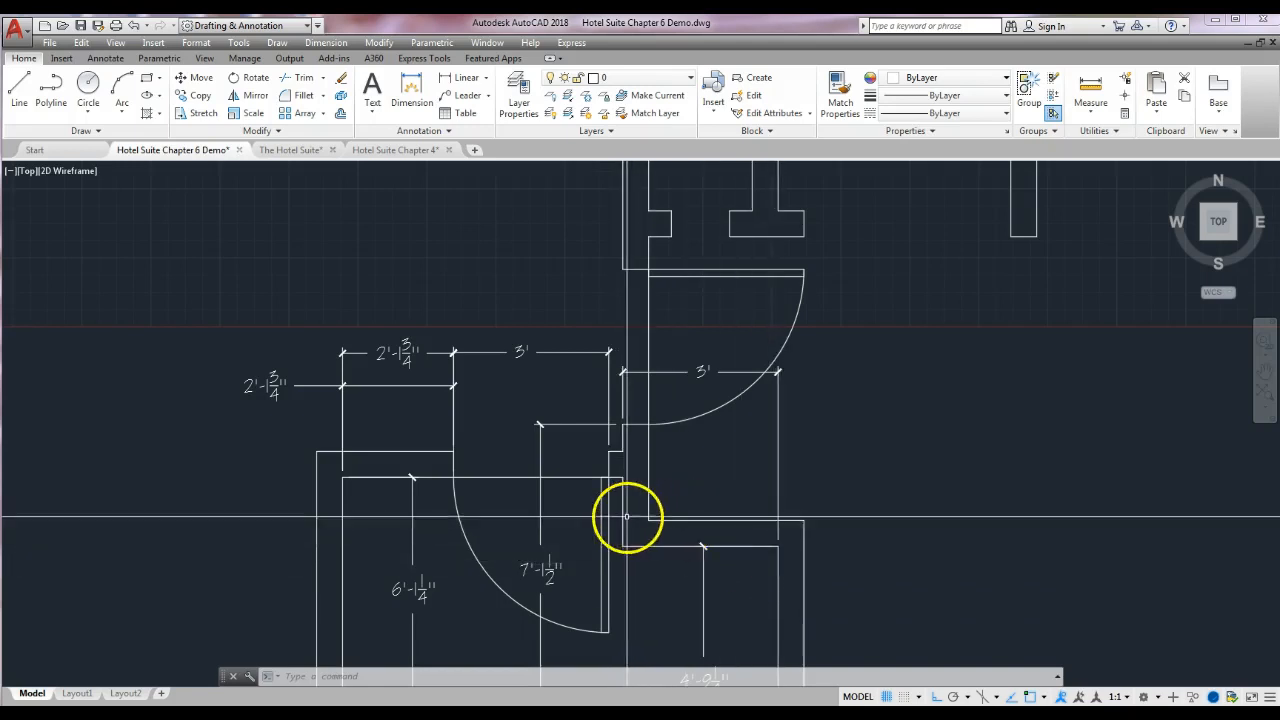
{"action": "scroll", "coordinate": [714, 491], "scroll_direction": "down", "scroll_amount": 4}
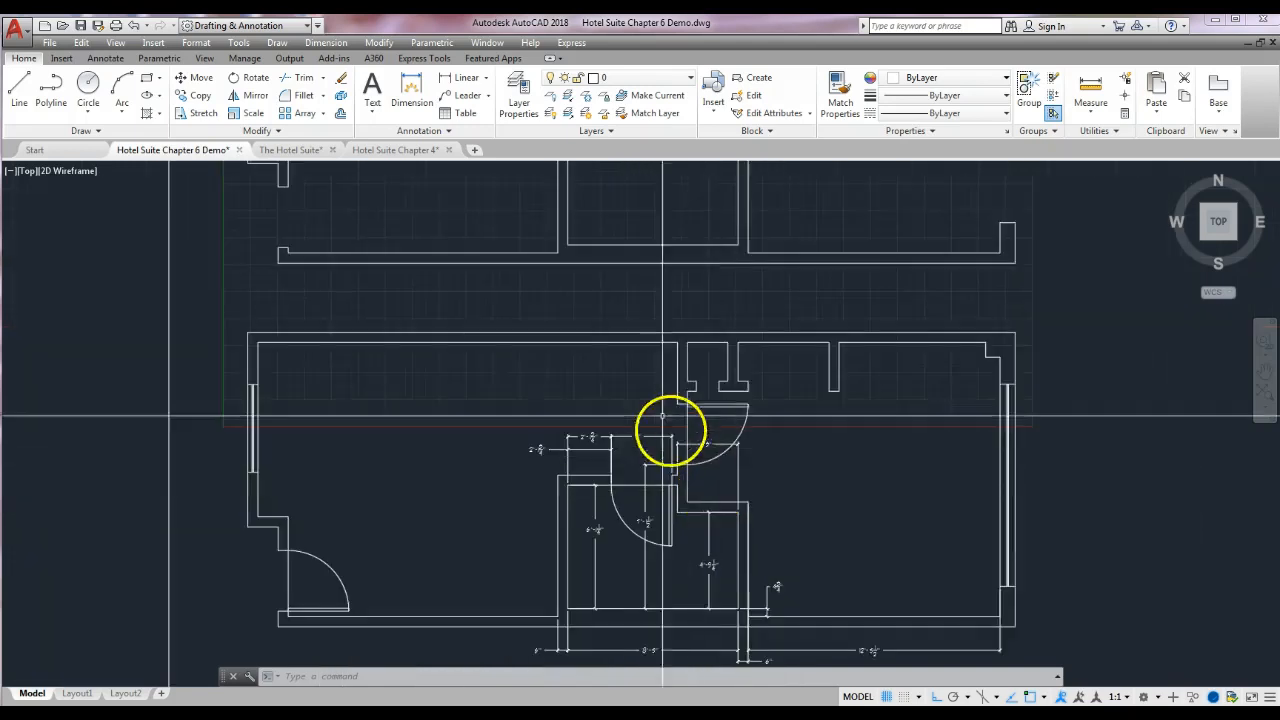
{"action": "middle_click_drag", "start_coordinate": [638, 396], "coordinate": [614, 566]}
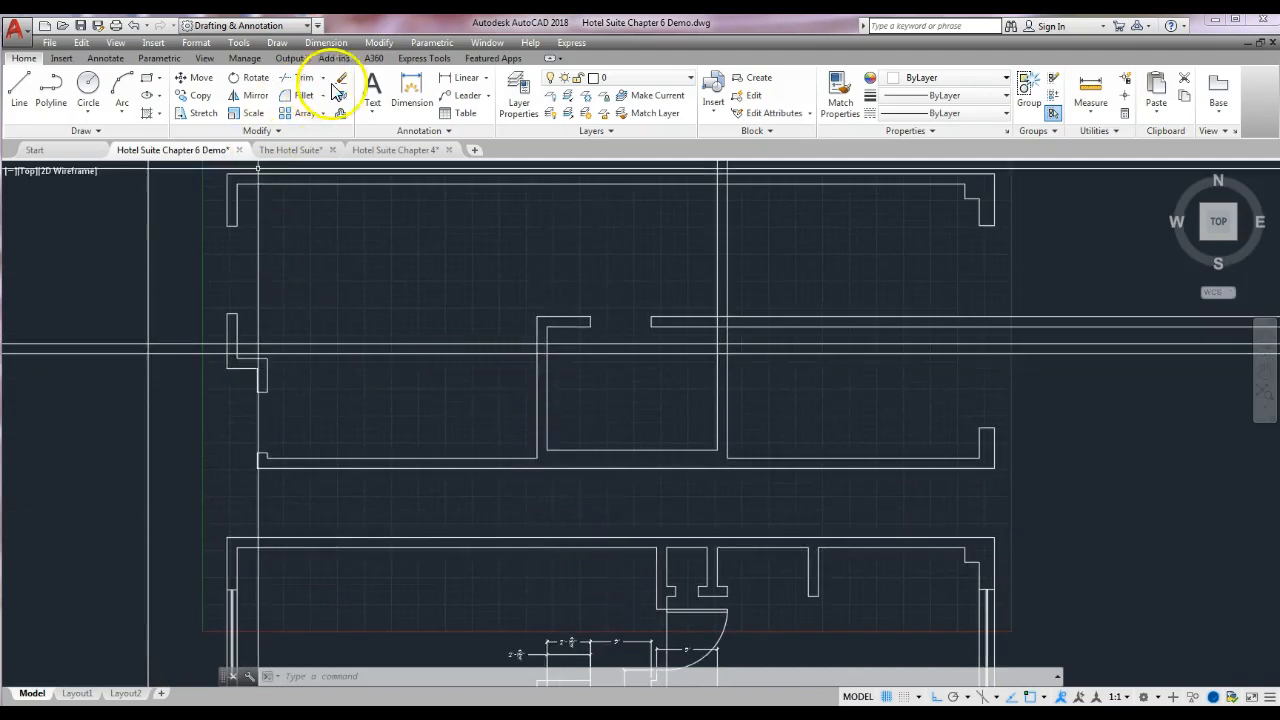
{"action": "left_click", "coordinate": [341, 114]}
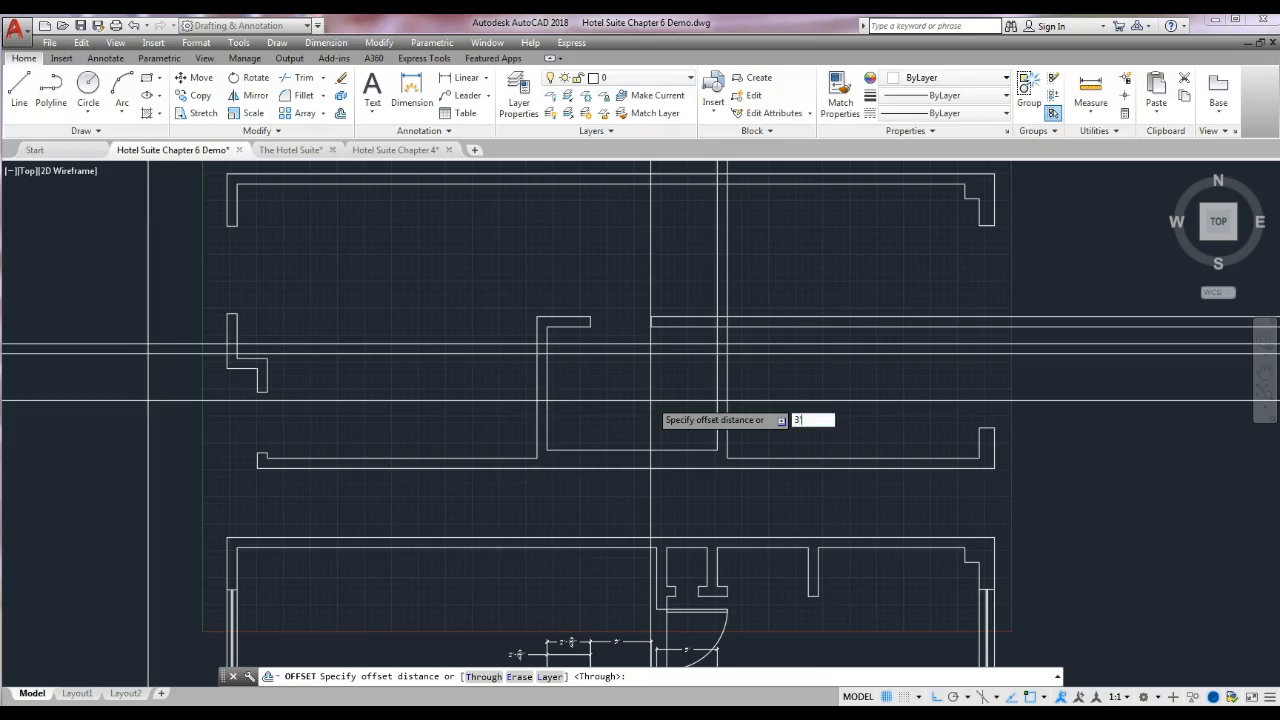
{"action": "key", "text": "Return"}
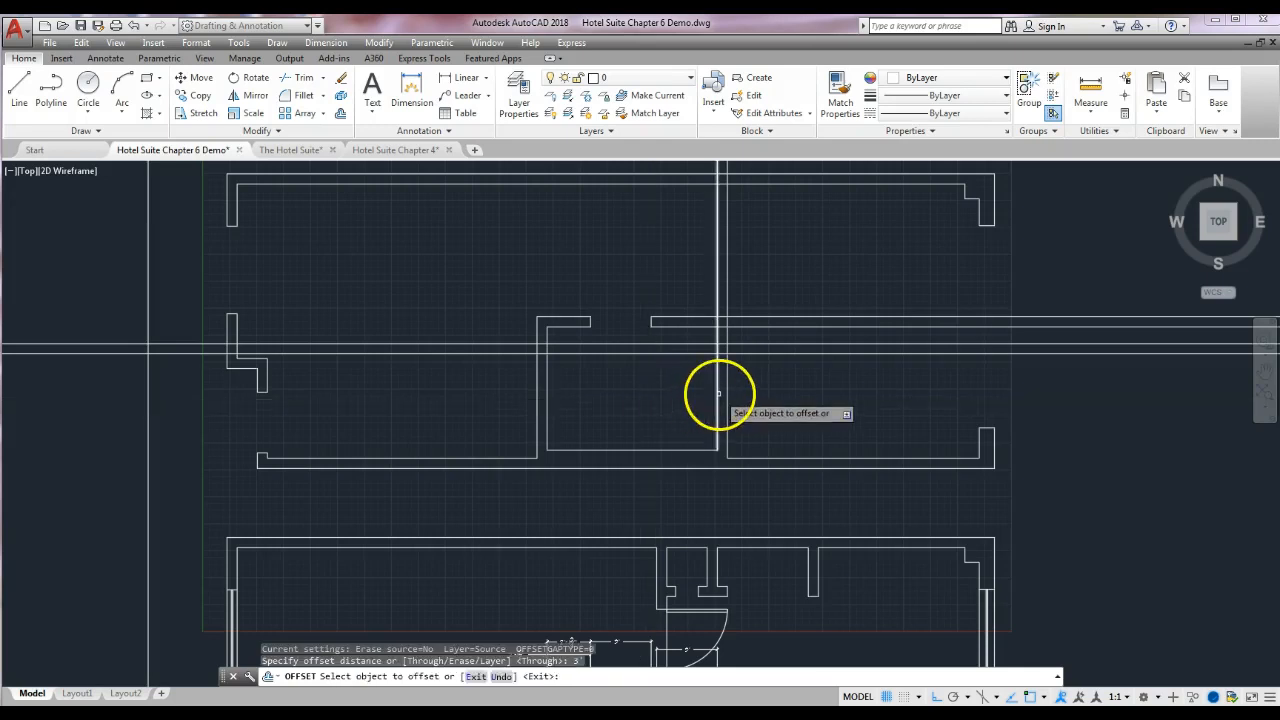
{"action": "mouse_move", "coordinate": [720, 539]}
{"action": "middle_mouse_down"}
{"action": "mouse_move", "coordinate": [720, 391]}
{"action": "mouse_move", "coordinate": [727, 509]}
{"action": "middle_mouse_up"}
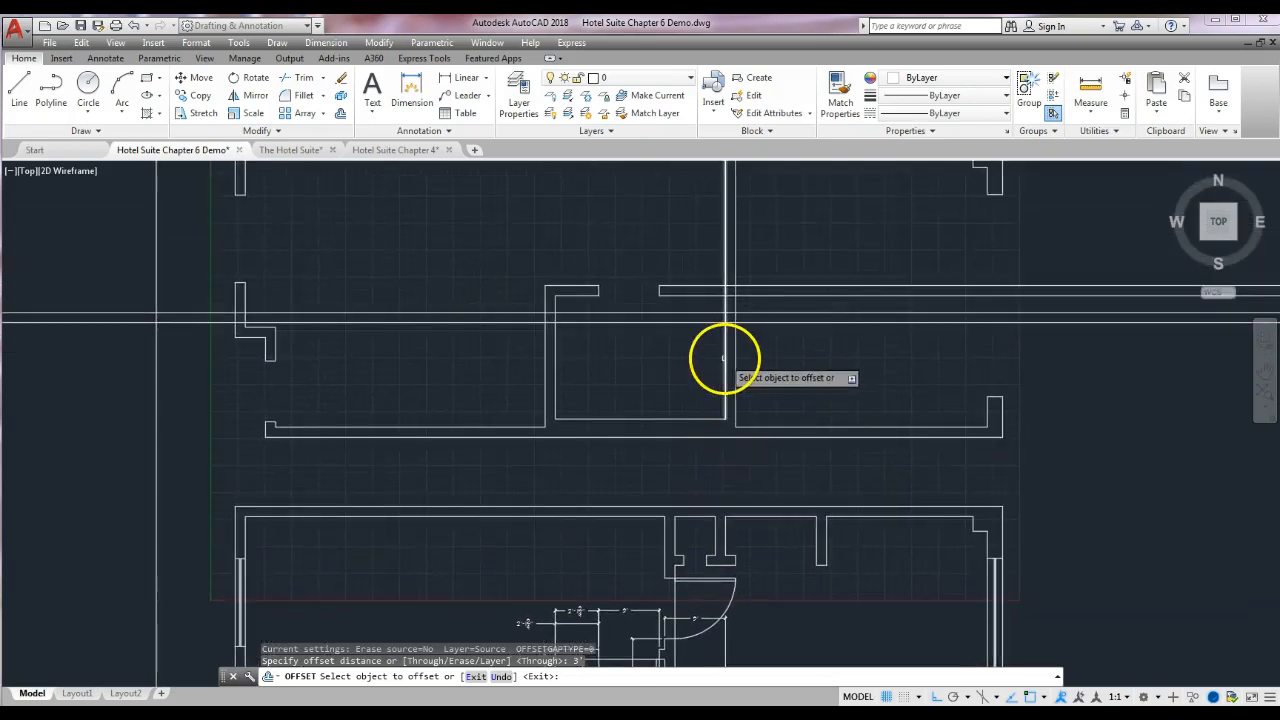
{"action": "left_click", "coordinate": [726, 360]}
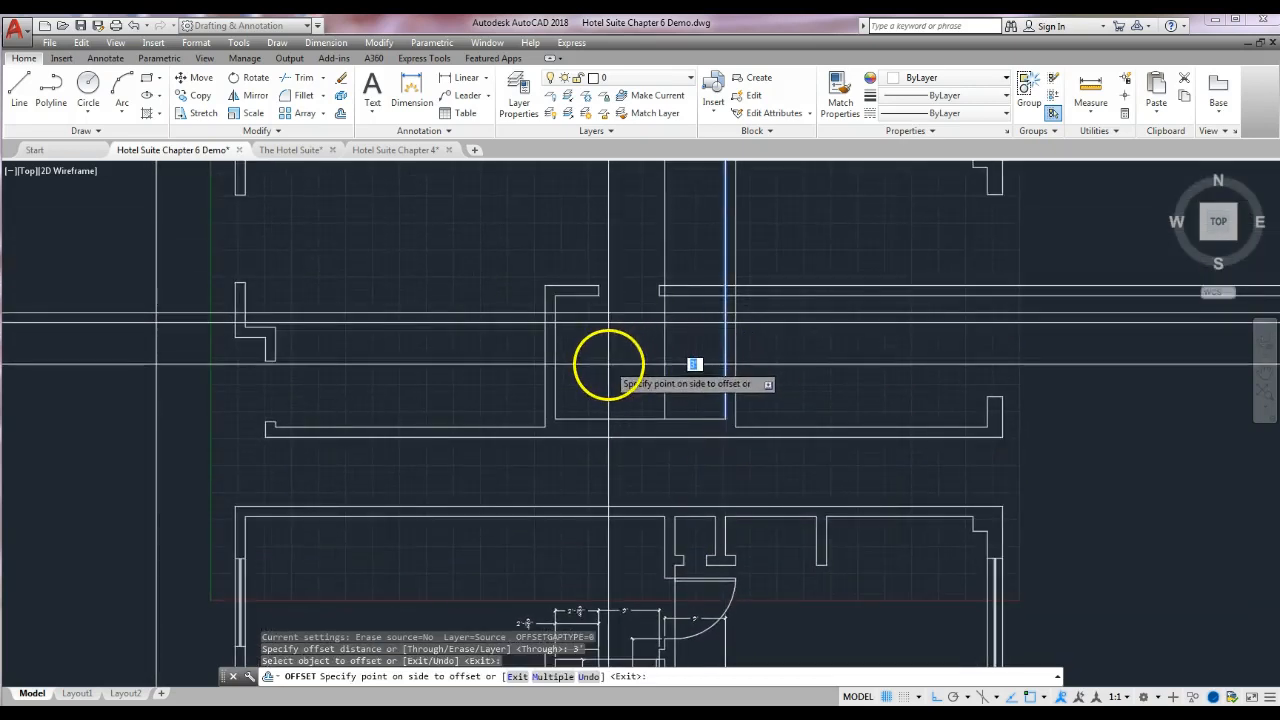
{"action": "left_click", "coordinate": [667, 360]}
- Offset the vertical line inside the bathroom's right wall 6" to the right to give the new wall its thickness
{"action": "mouse_move", "coordinate": [674, 246]}
{"action": "middle_mouse_down"}
{"action": "mouse_move", "coordinate": [677, 289]}
{"action": "mouse_move", "coordinate": [691, 193]}
{"action": "middle_mouse_up"}
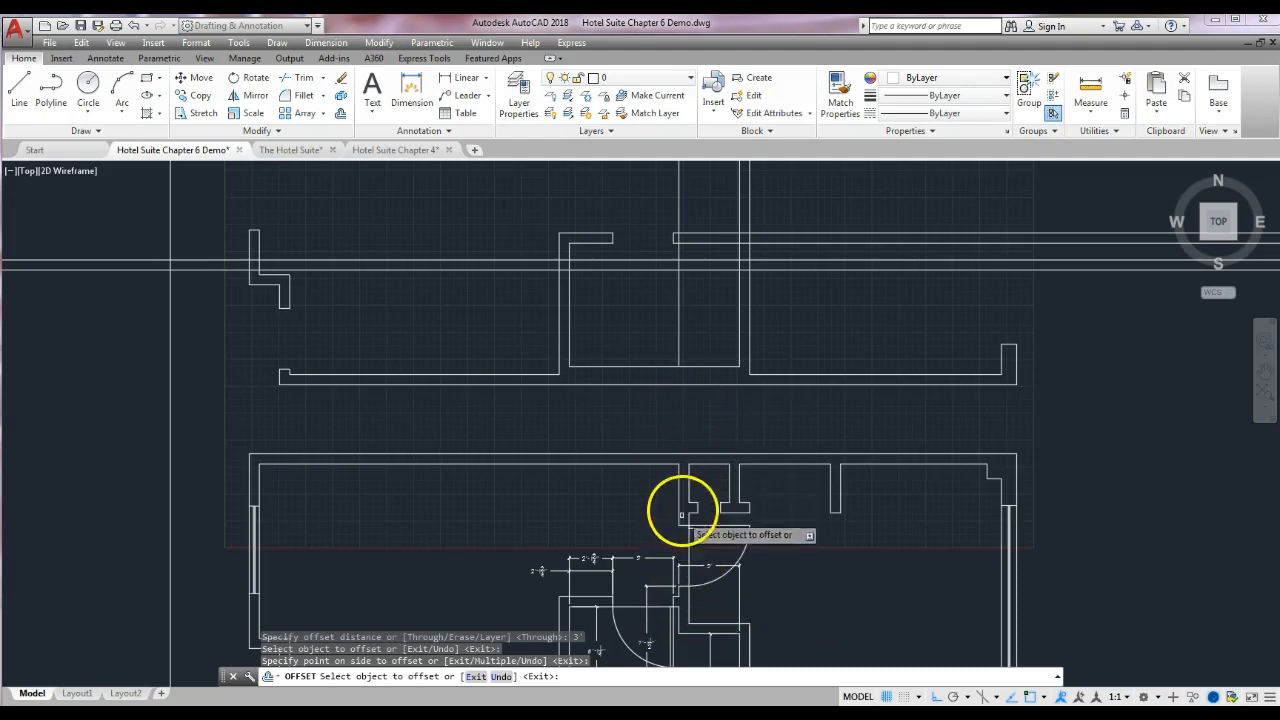
{"action": "middle_click_drag", "start_coordinate": [700, 337], "coordinate": [690, 479]}
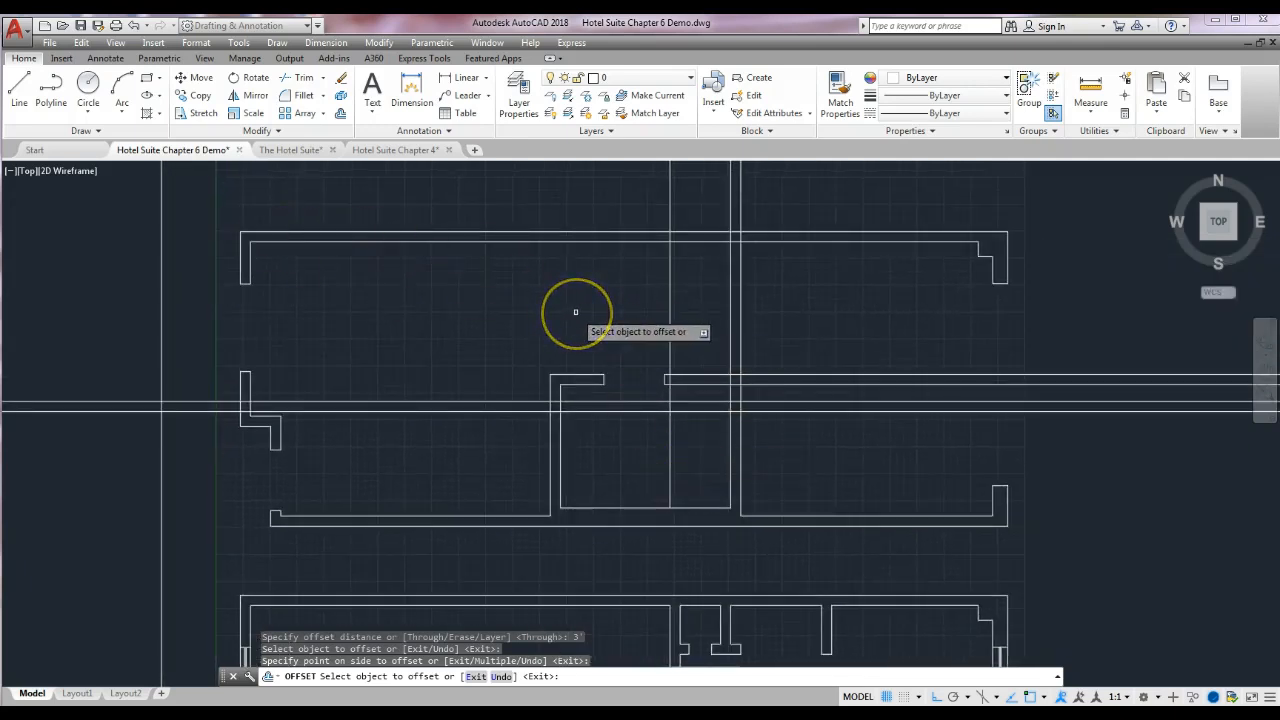
{"action": "key", "text": "Return"}
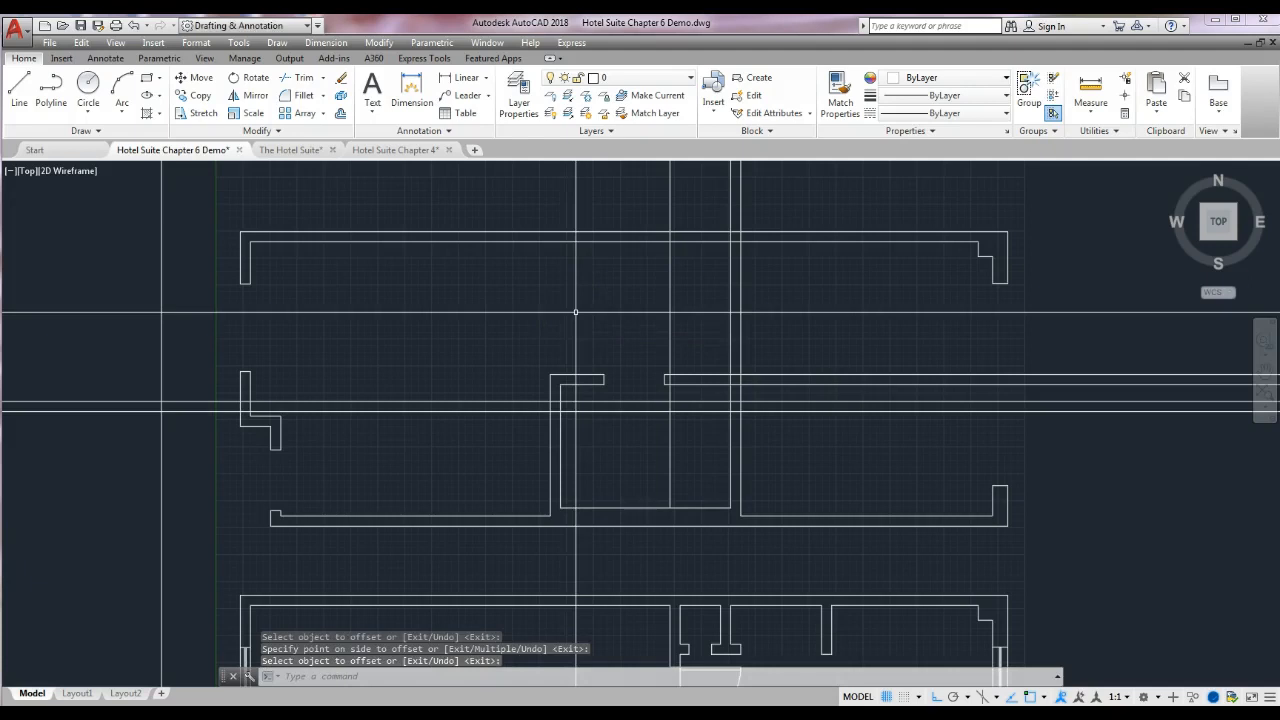
{"action": "key", "text": "Return"}
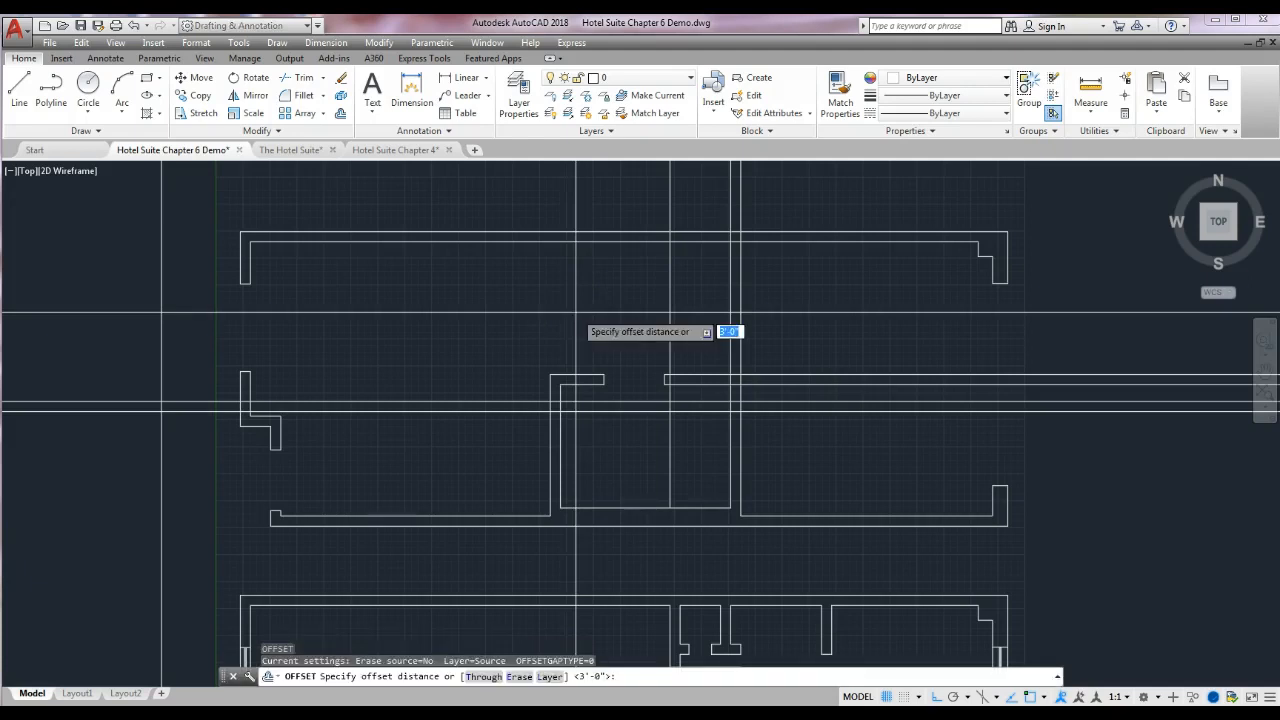
{"action": "type", "text": "8"}
{"action": "key", "text": "Return"}
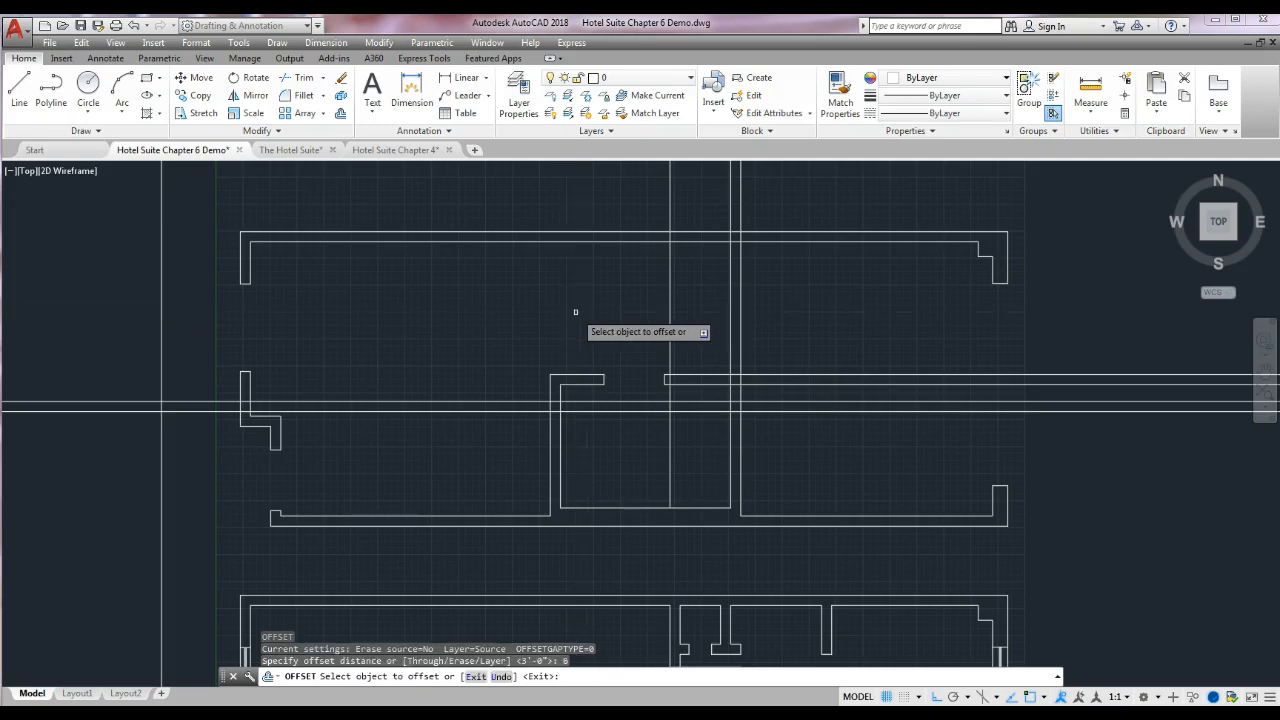
{"action": "left_click", "coordinate": [670, 294]}
{"action": "left_click", "coordinate": [857, 310]}
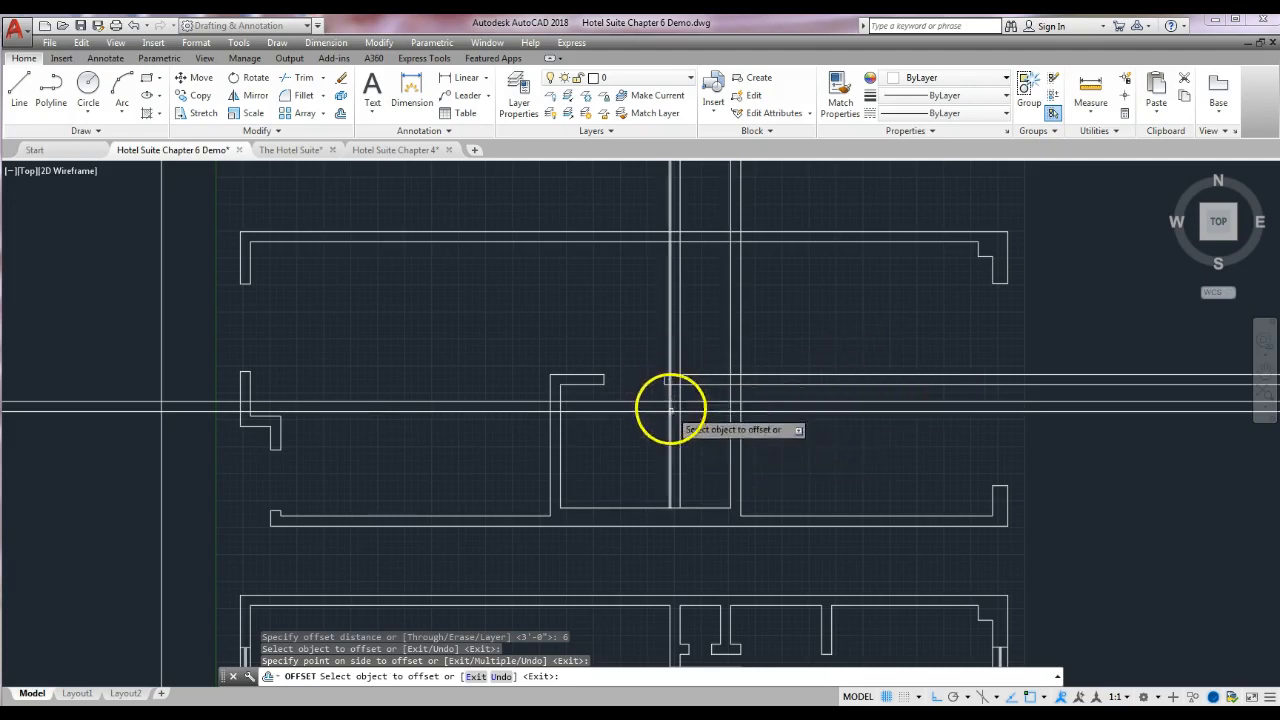
- Trim the two lower horizontal lines and the new vertical wall pair against each other, leaving a clean corner below the bathroom doorway
{"action": "middle_click_drag", "start_coordinate": [695, 540], "coordinate": [700, 457]}
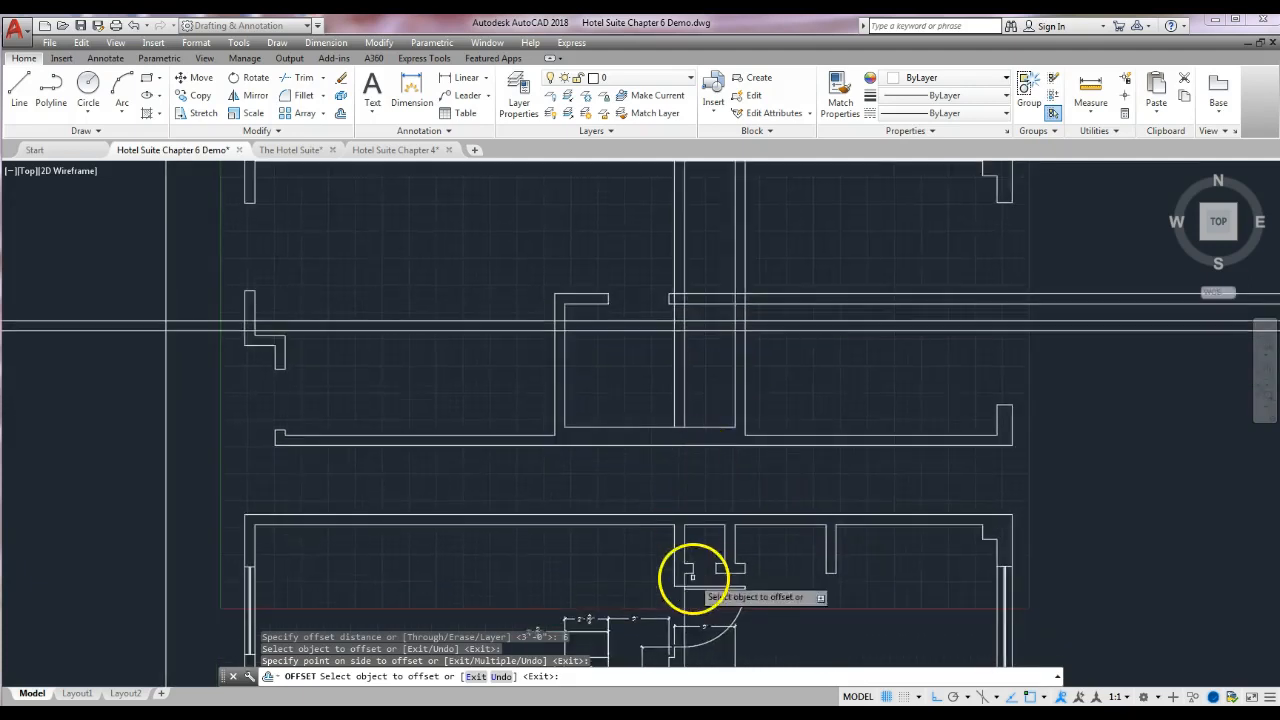
{"action": "middle_click_drag", "start_coordinate": [700, 571], "coordinate": [694, 471]}
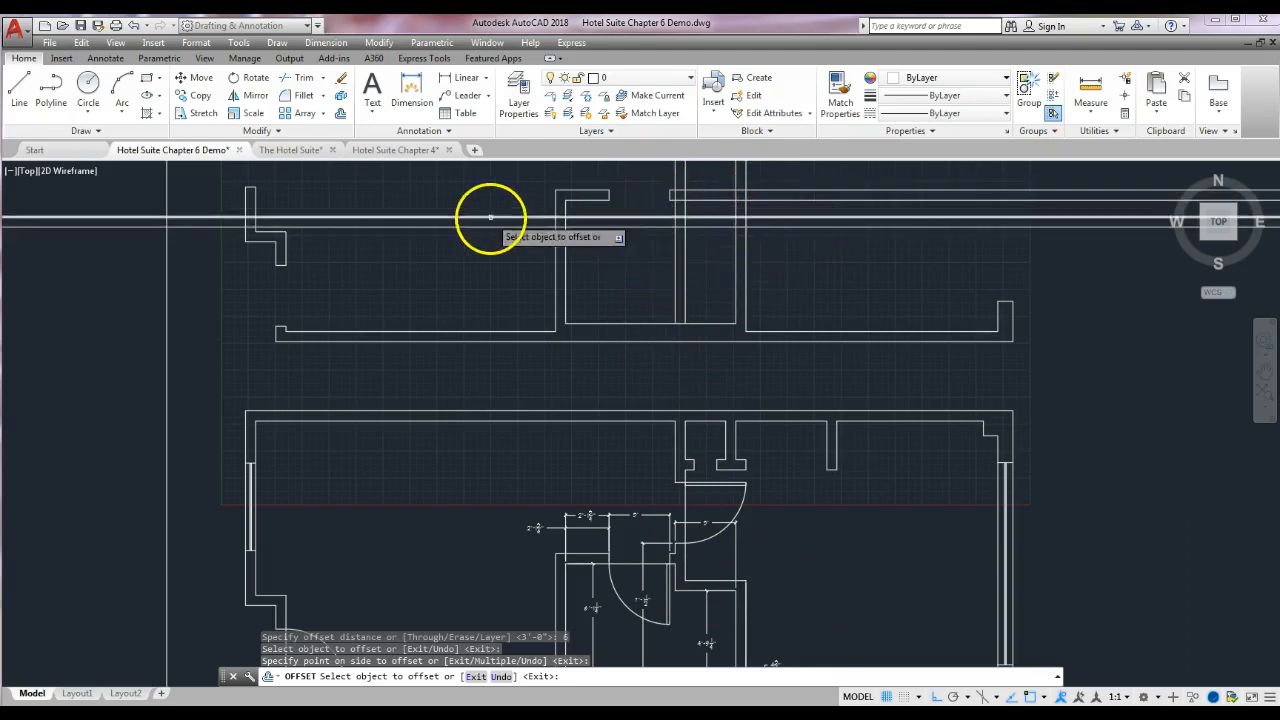
{"action": "mouse_move", "coordinate": [715, 329]}
{"action": "middle_mouse_down"}
{"action": "mouse_move", "coordinate": [723, 291]}
{"action": "mouse_move", "coordinate": [719, 341]}
{"action": "middle_mouse_up"}
{"action": "scroll", "coordinate": [755, 312], "scroll_direction": "up", "scroll_amount": 2}
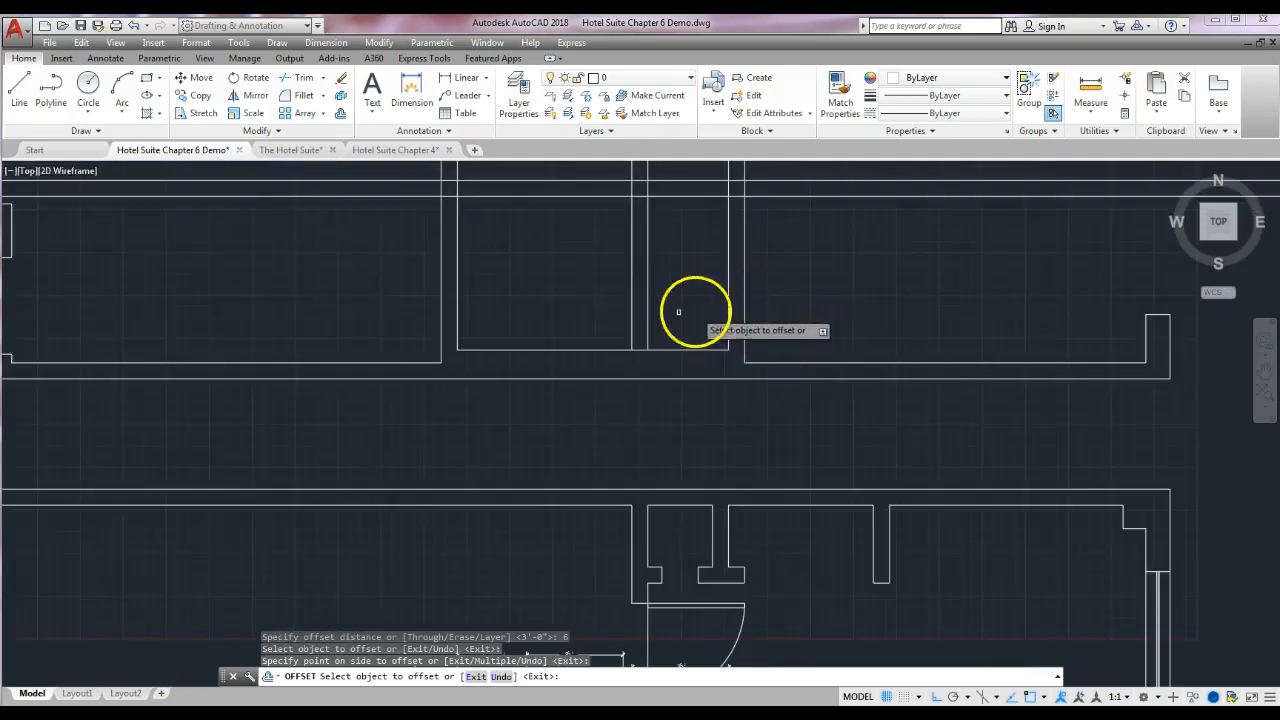
{"action": "mouse_move", "coordinate": [651, 314]}
{"action": "middle_mouse_down"}
{"action": "mouse_move", "coordinate": [651, 366]}
{"action": "mouse_move", "coordinate": [670, 365]}
{"action": "middle_mouse_up"}
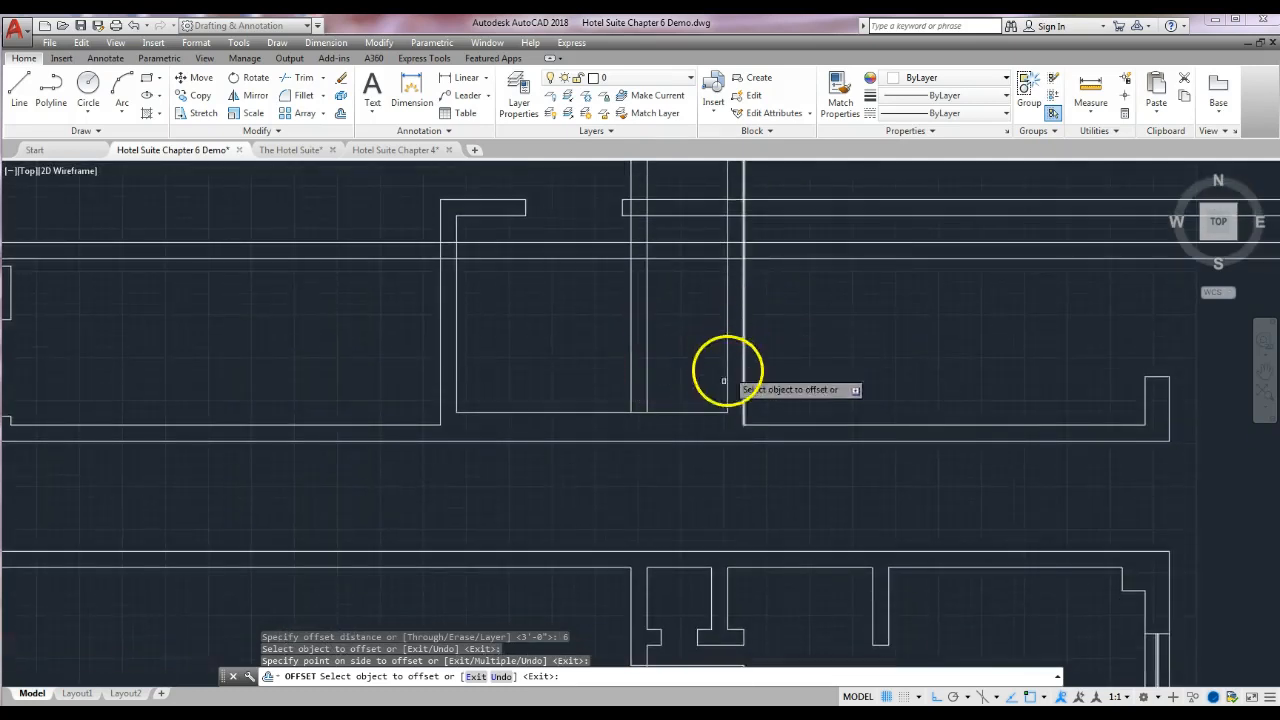
{"action": "left_click", "coordinate": [303, 80]}
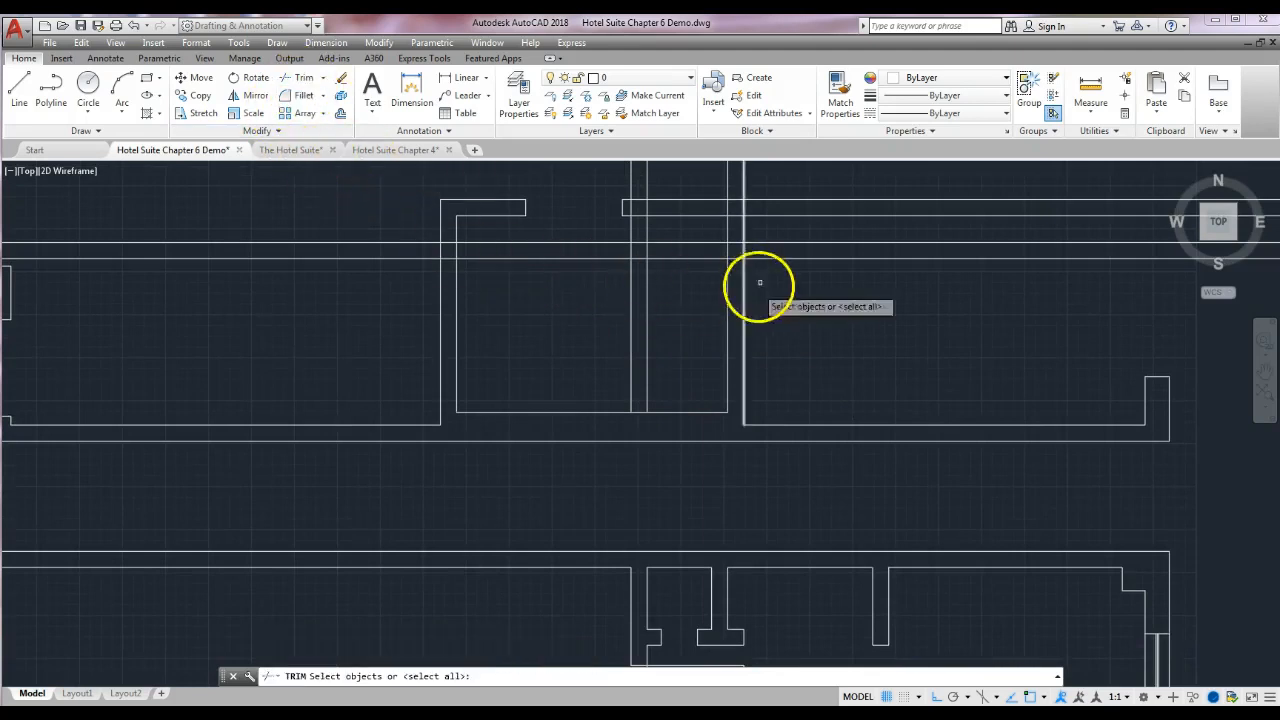
{"action": "left_click", "coordinate": [795, 177]}
{"action": "left_click", "coordinate": [570, 319]}
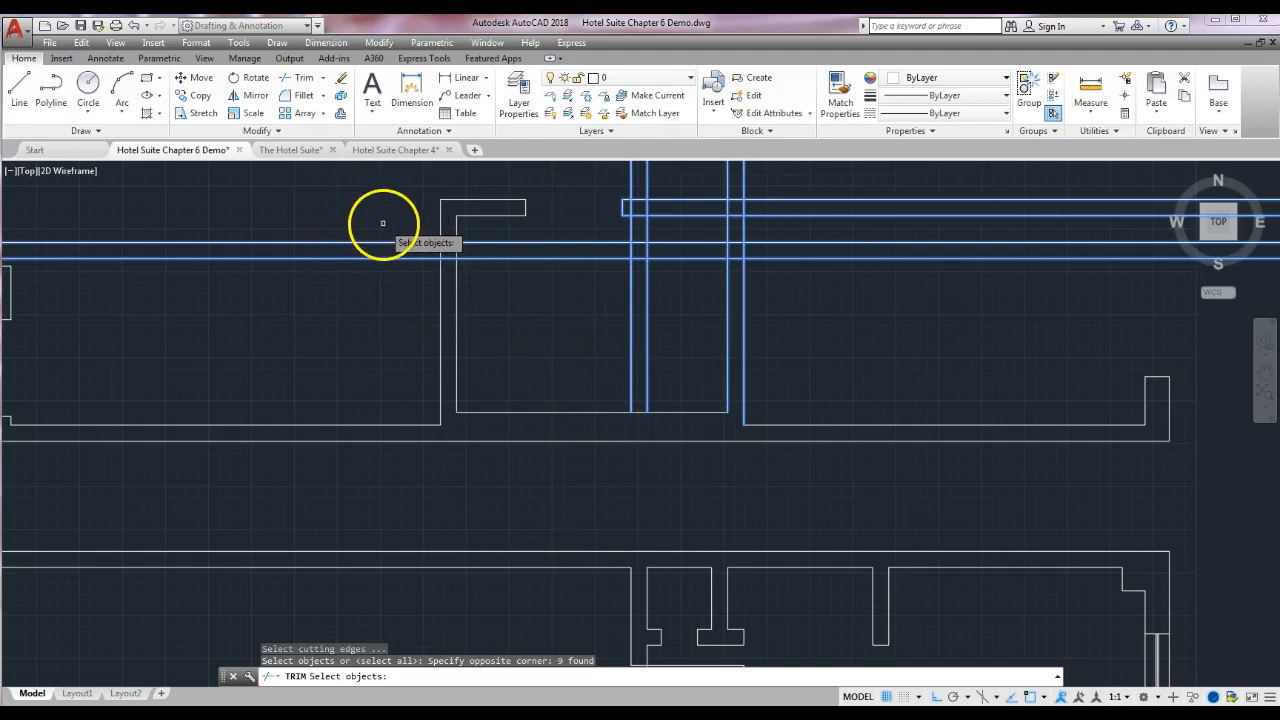
{"action": "key", "text": "Return"}
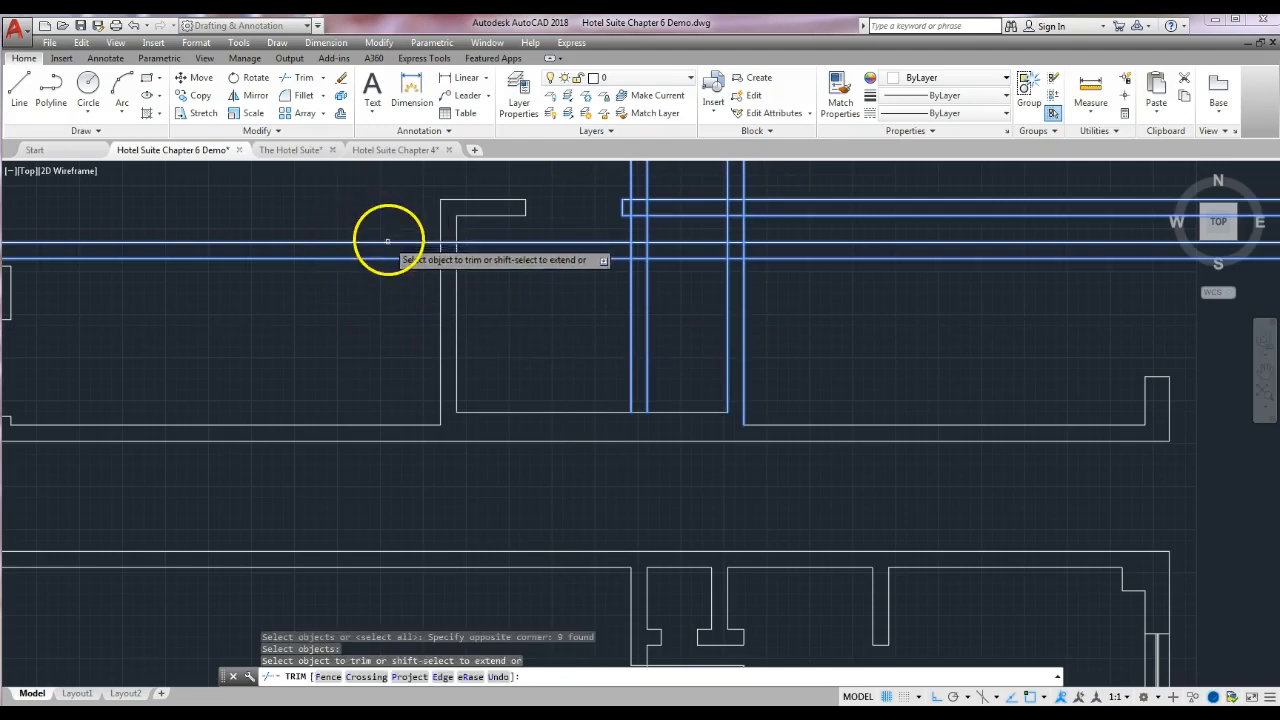
{"action": "left_click", "coordinate": [387, 261]}
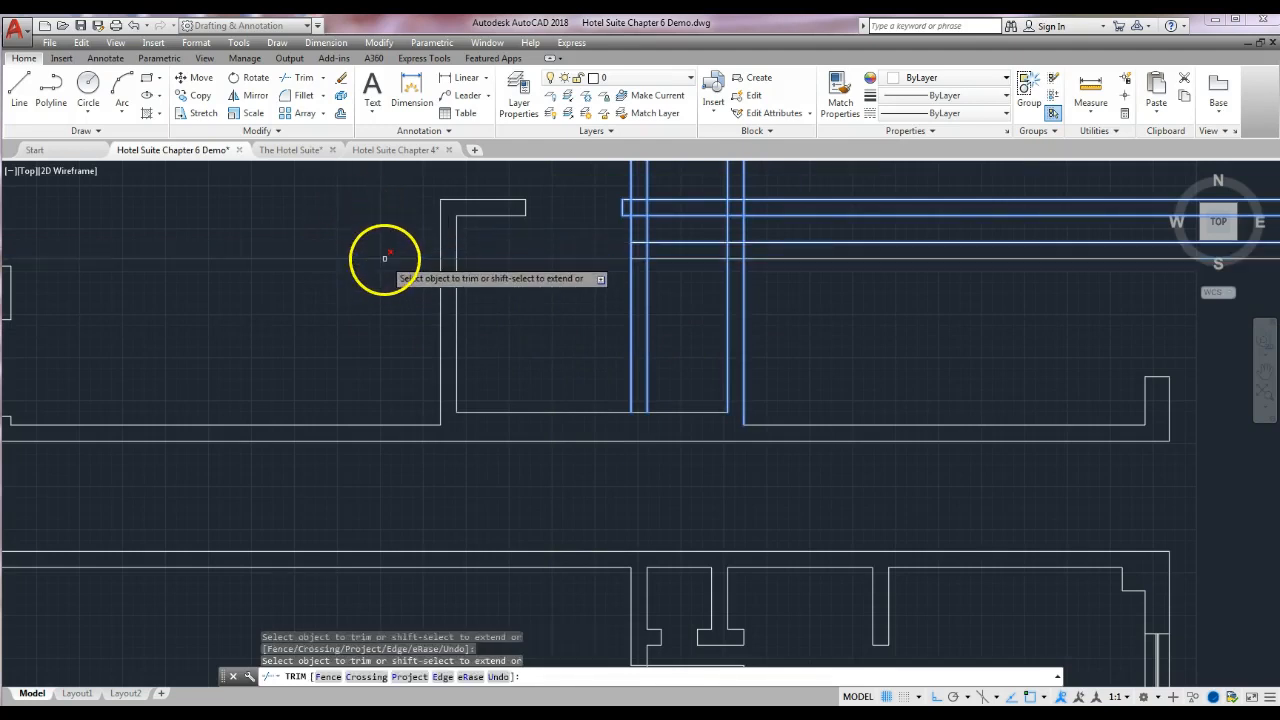
{"action": "left_click", "coordinate": [649, 332]}
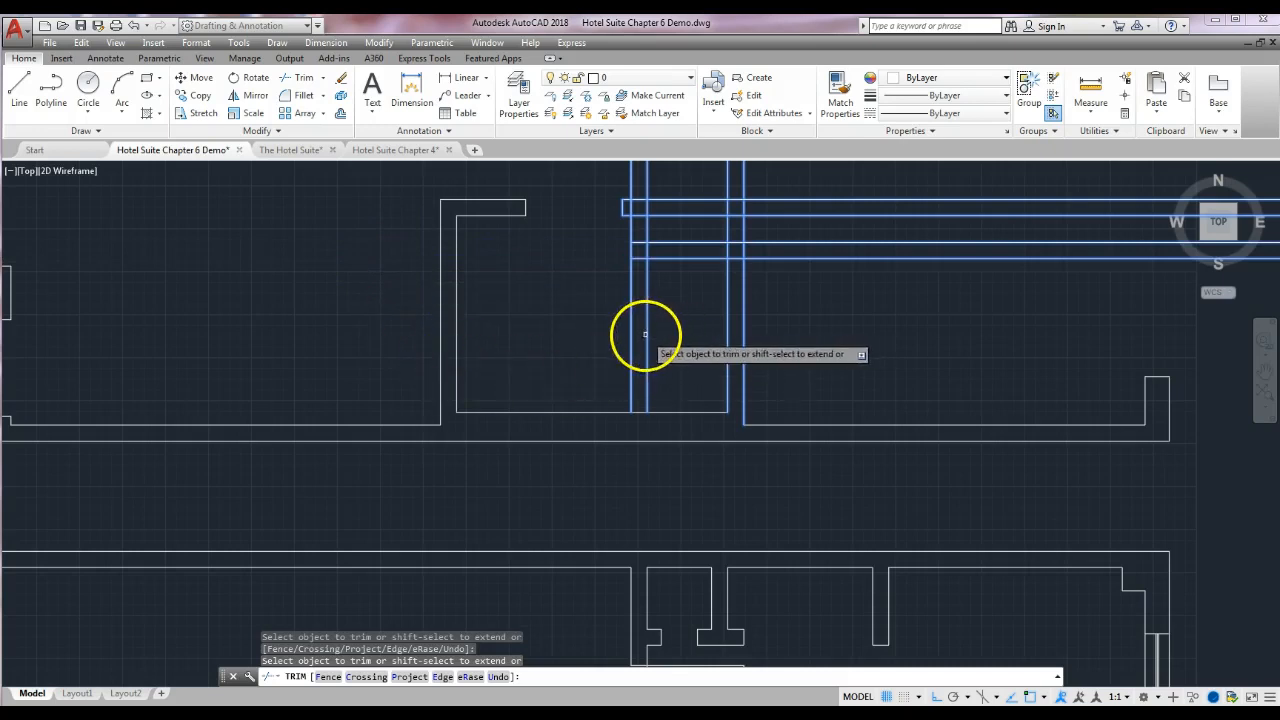
{"action": "left_click", "coordinate": [631, 325]}
{"action": "left_click", "coordinate": [640, 242]}
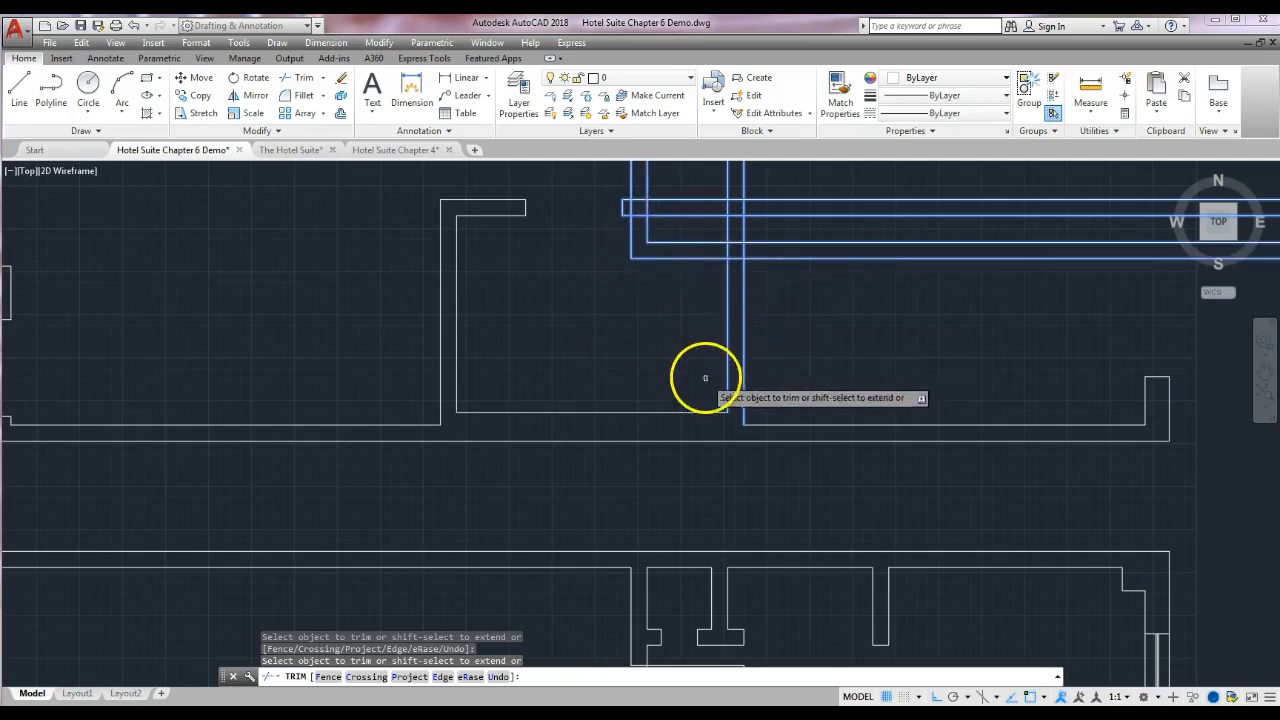
- Trim the horizontal wall lines beyond the bathroom's right wall and the surplus segments between the upper and lower horizontal pairs
{"action": "left_click", "coordinate": [767, 256]}
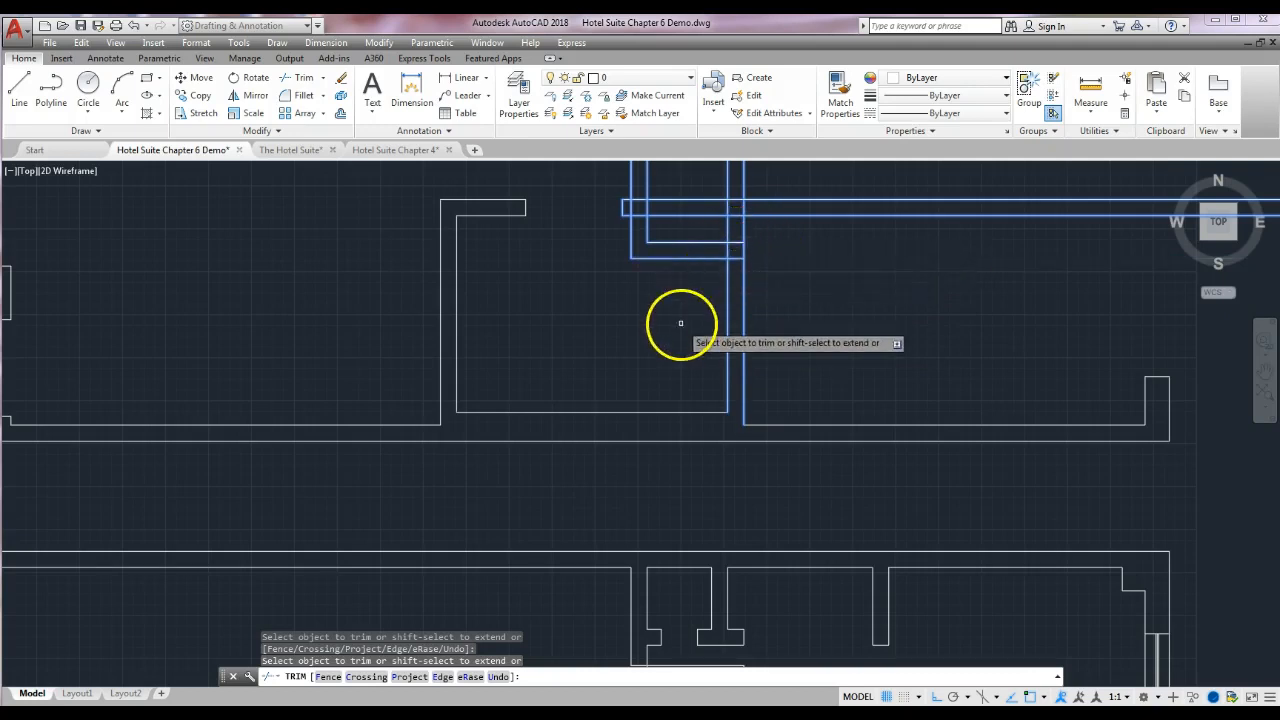
{"action": "middle_click_drag", "start_coordinate": [677, 323], "coordinate": [740, 243]}
{"action": "mouse_move", "coordinate": [717, 441]}
{"action": "middle_mouse_down"}
{"action": "mouse_move", "coordinate": [694, 289]}
{"action": "mouse_move", "coordinate": [680, 434]}
{"action": "mouse_move", "coordinate": [689, 531]}
{"action": "mouse_move", "coordinate": [689, 505]}
{"action": "middle_mouse_up"}
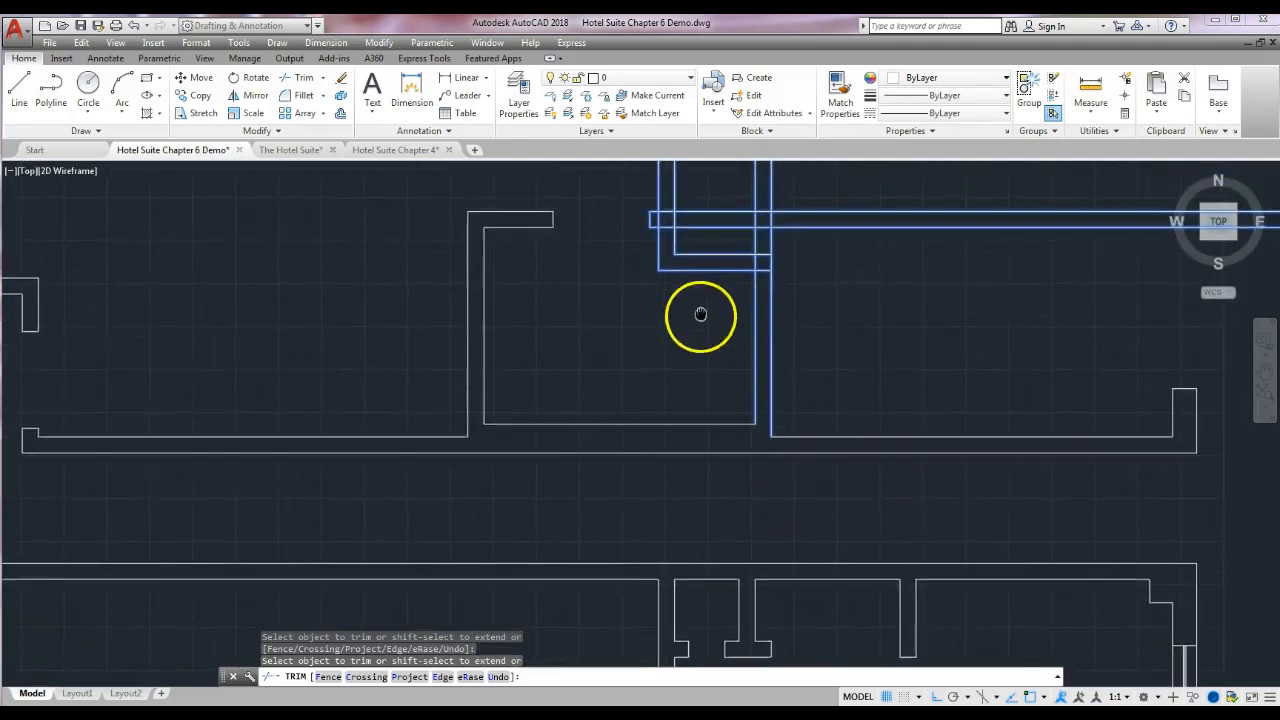
{"action": "middle_click_drag", "start_coordinate": [700, 314], "coordinate": [691, 380]}
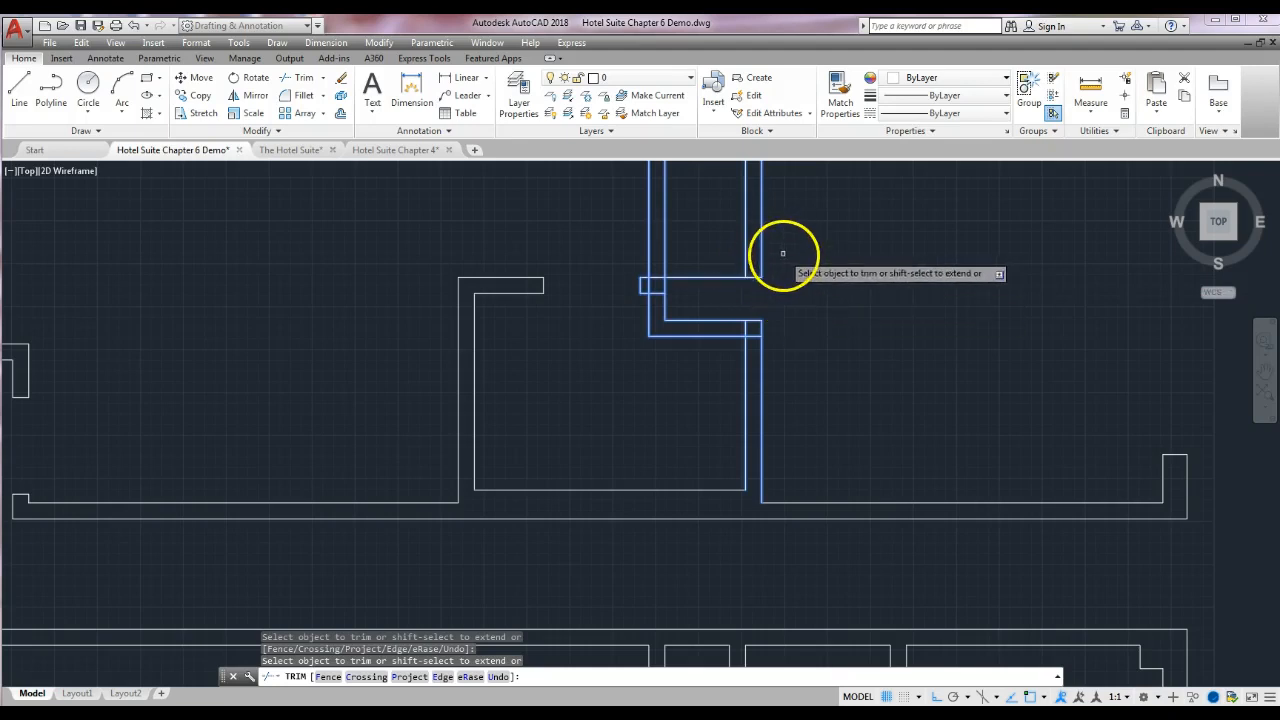
{"action": "scroll", "coordinate": [783, 253], "scroll_direction": "down", "scroll_amount": 3}
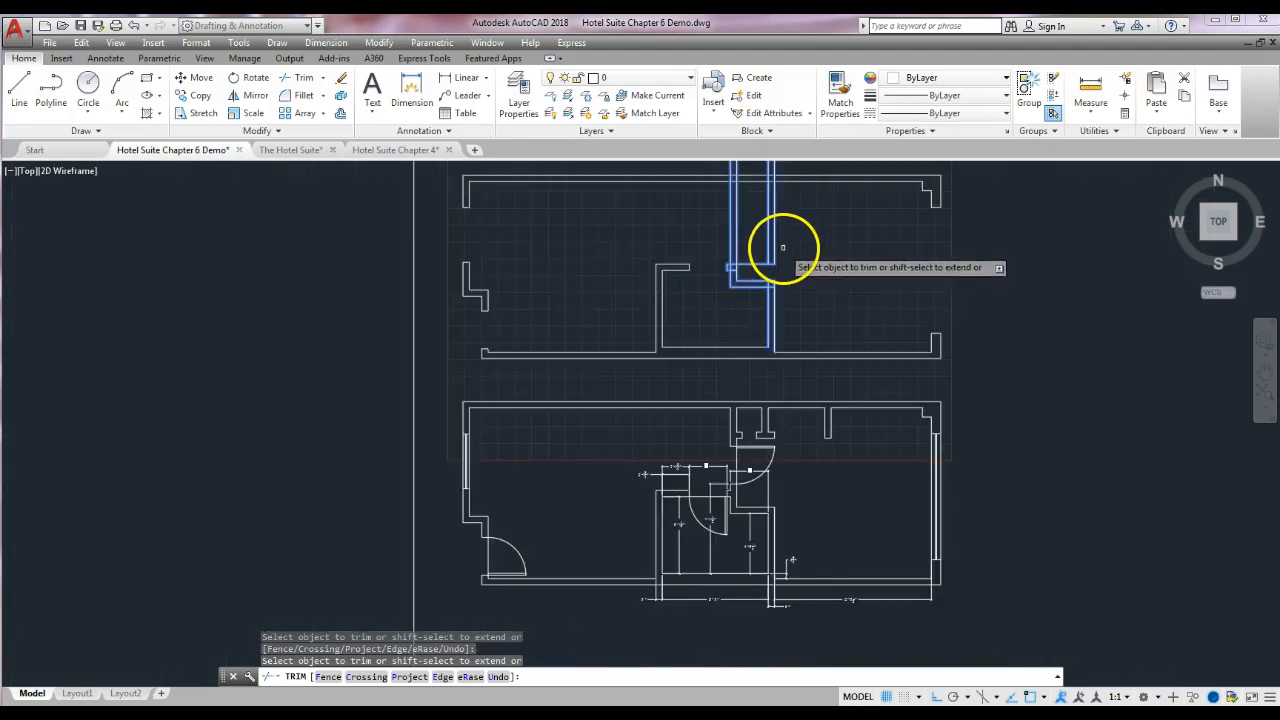
{"action": "left_click", "coordinate": [783, 247]}
{"action": "left_click", "coordinate": [757, 269]}
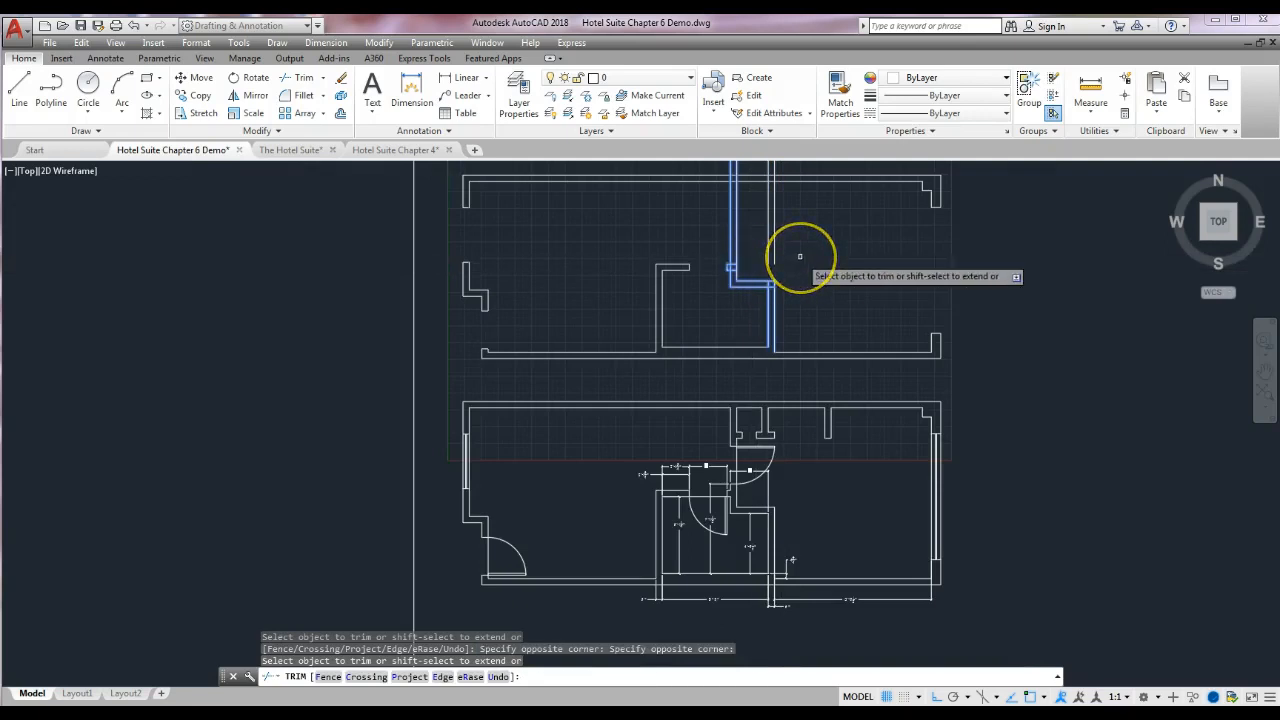
{"action": "key", "text": "Return"}
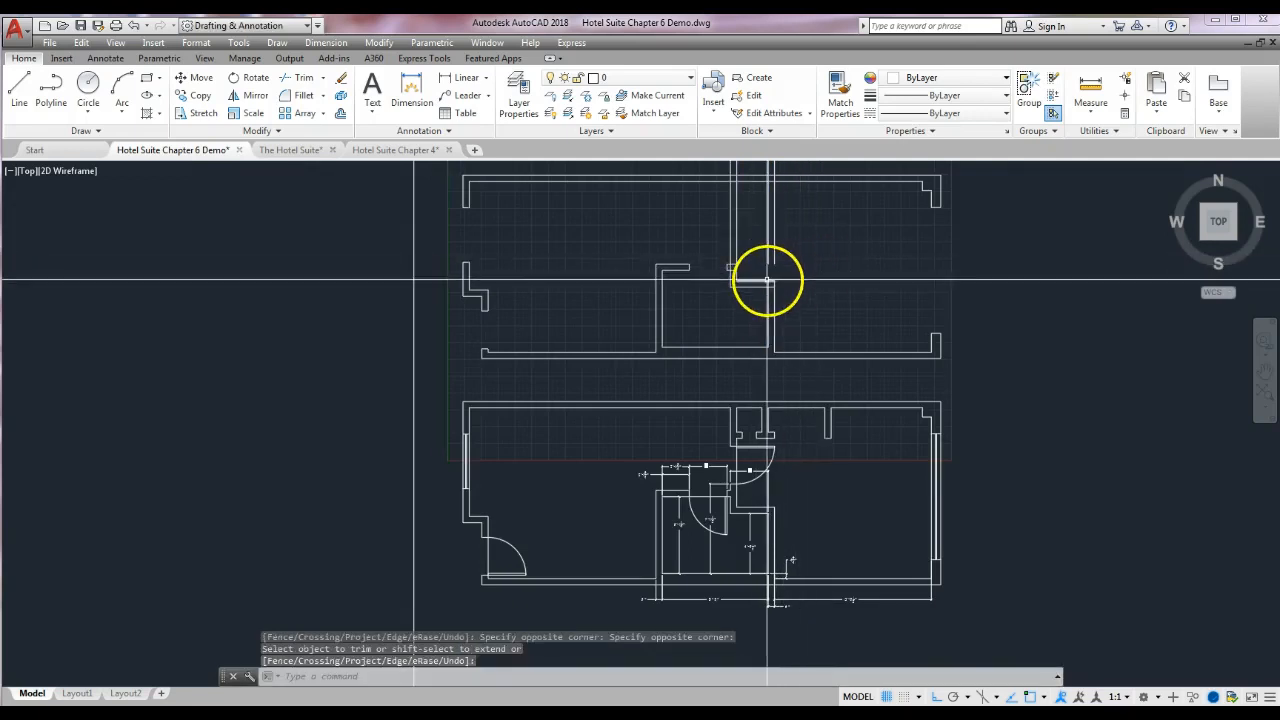
{"action": "key", "text": "Escape"}
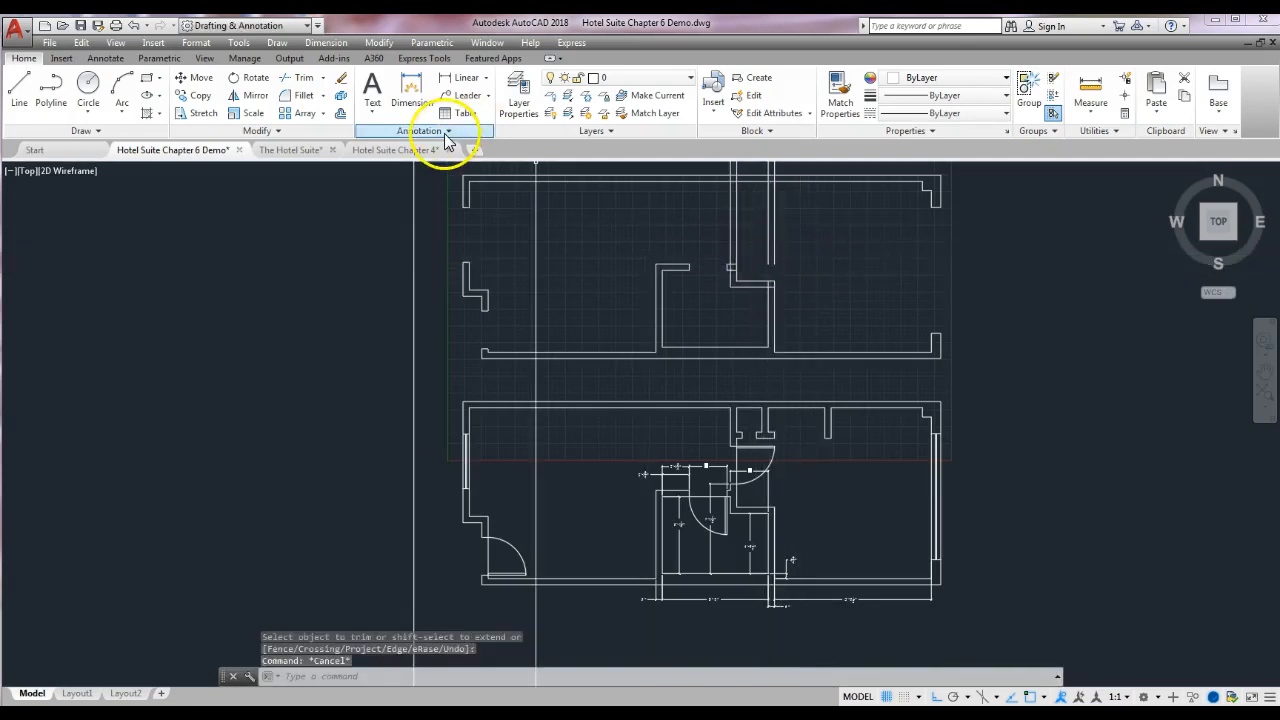
- Erase the two leftover vertical lines above the bathroom's right wall
{"action": "left_click", "coordinate": [341, 78]}
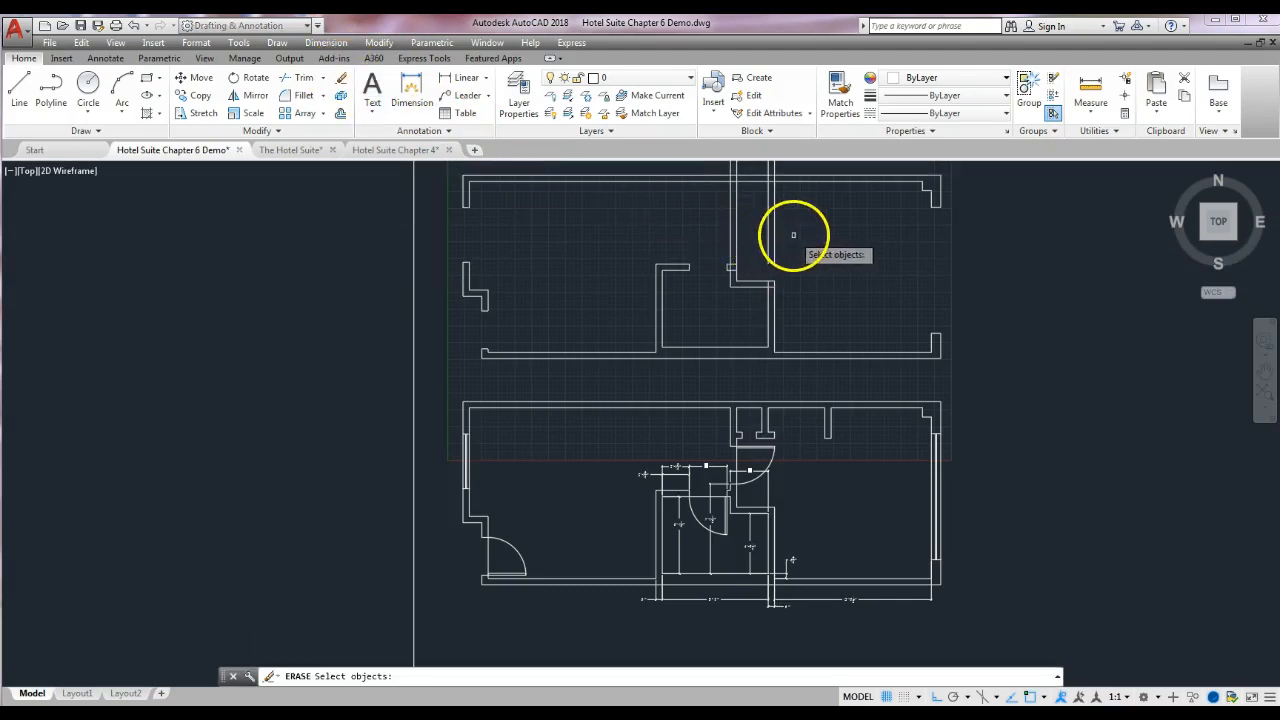
{"action": "left_click", "coordinate": [793, 235]}
{"action": "left_click", "coordinate": [760, 244]}
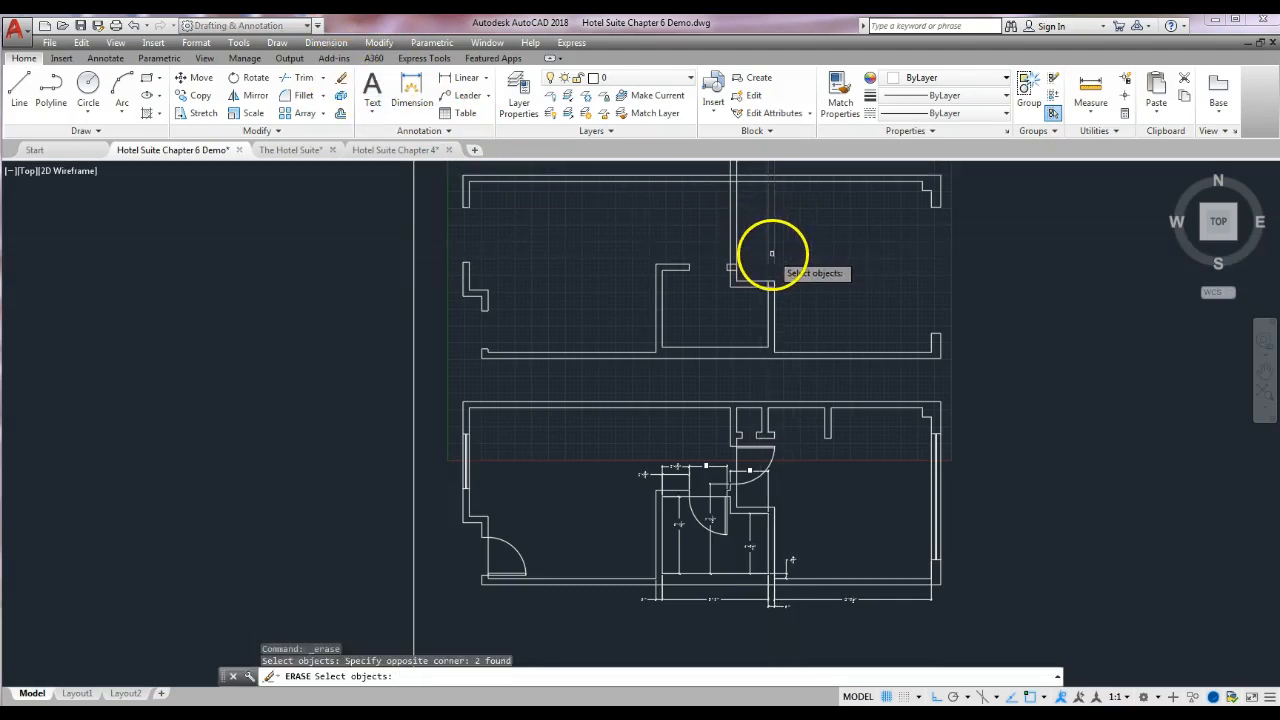
{"action": "scroll", "coordinate": [737, 265], "scroll_direction": "up", "scroll_amount": 4}
{"action": "mouse_move", "coordinate": [737, 260]}
{"action": "middle_mouse_down"}
{"action": "mouse_move", "coordinate": [730, 231]}
{"action": "mouse_move", "coordinate": [743, 228]}
{"action": "mouse_move", "coordinate": [729, 429]}
{"action": "mouse_move", "coordinate": [777, 260]}
{"action": "middle_mouse_up"}
{"action": "middle_click_drag", "start_coordinate": [783, 360], "coordinate": [737, 316]}
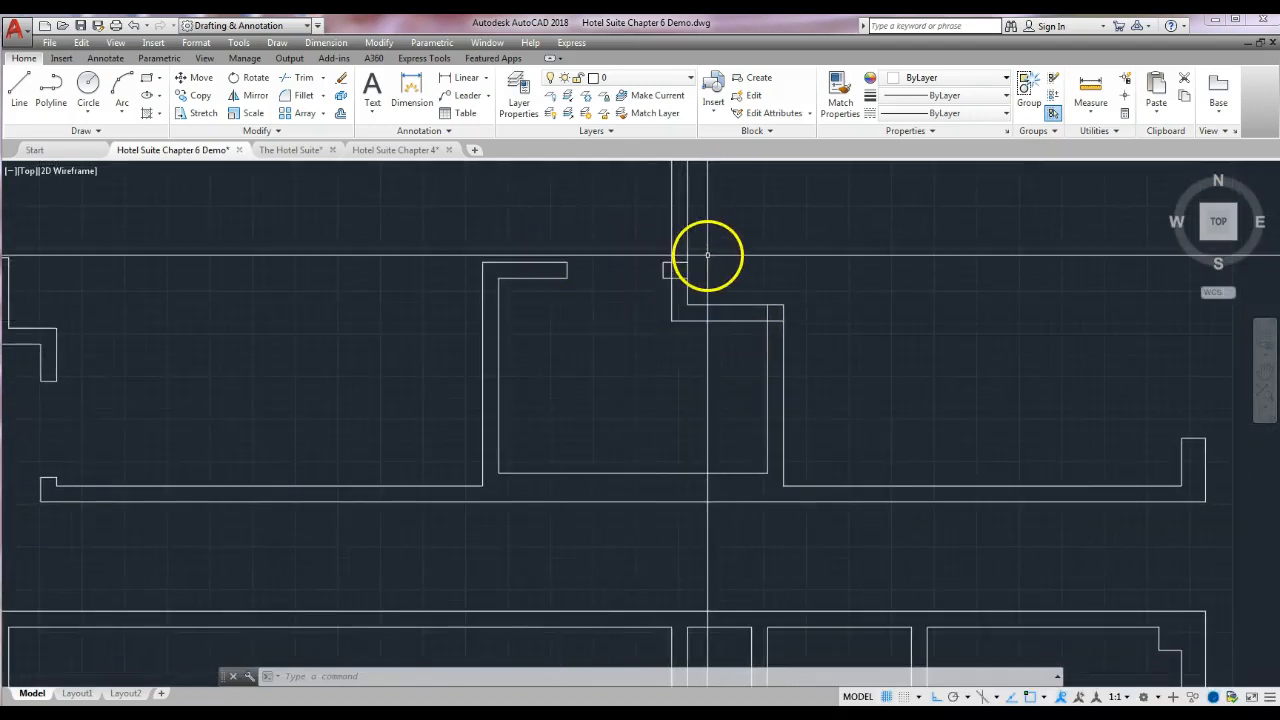
- Trim the overlapping segments at the right doorway stub and at the bathroom's upper-right wall corner to join the walls
{"action": "left_click", "coordinate": [301, 78]}
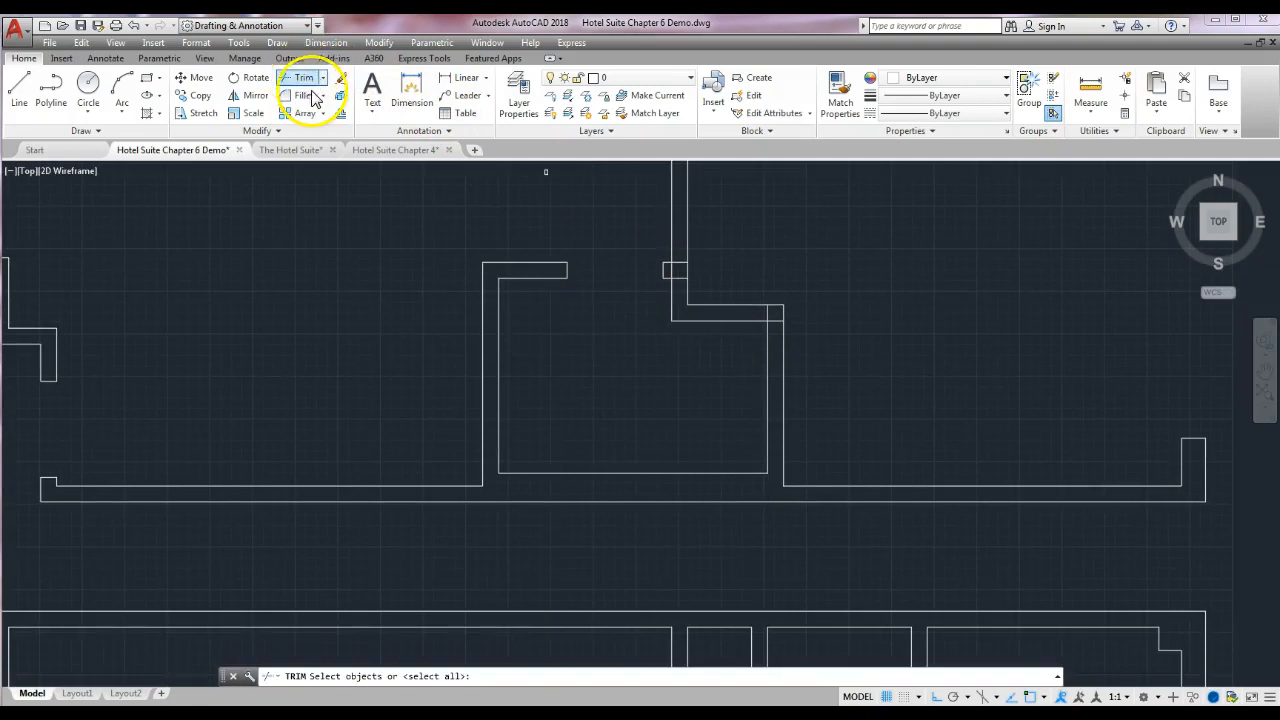
{"action": "left_click", "coordinate": [821, 232]}
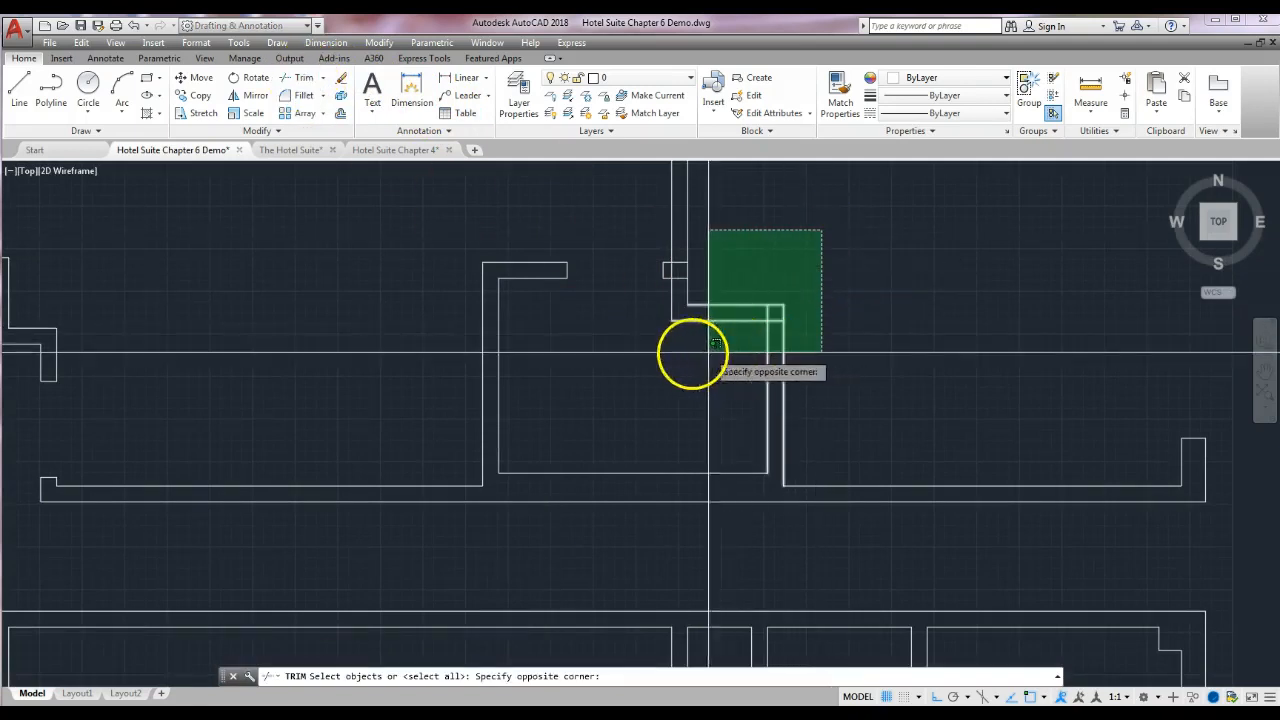
{"action": "left_click", "coordinate": [642, 352]}
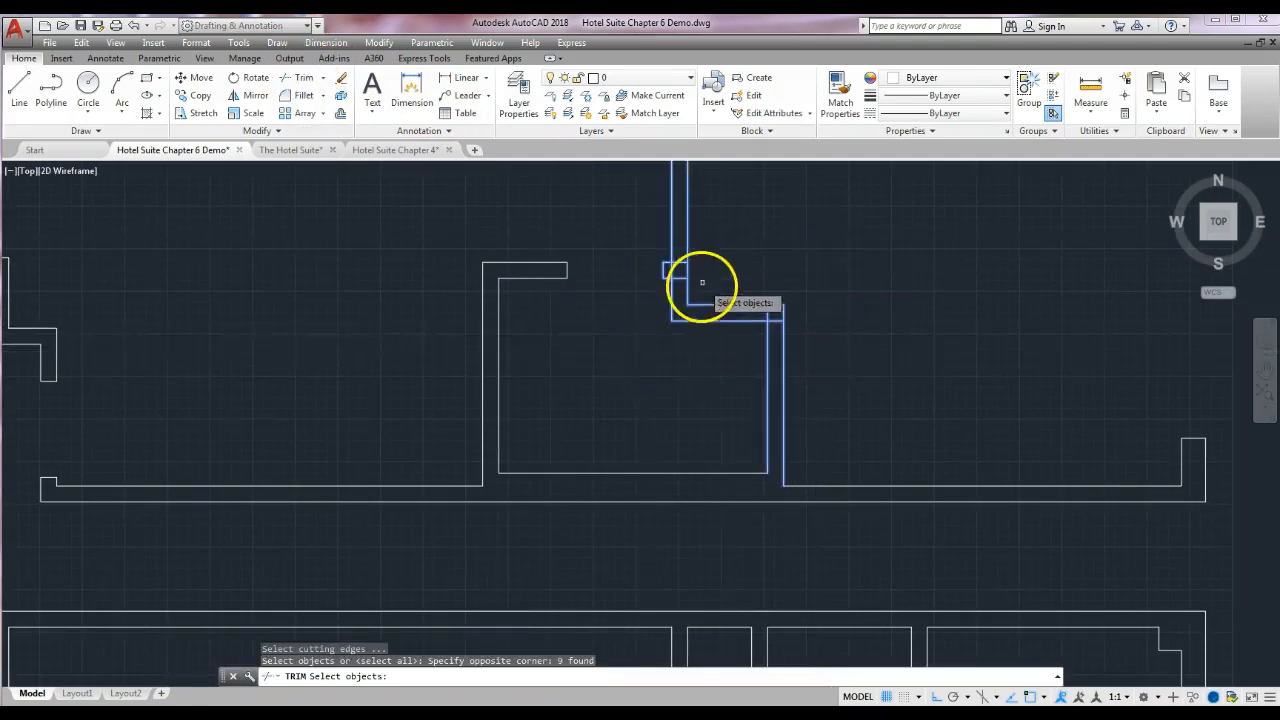
{"action": "key", "text": "Return"}
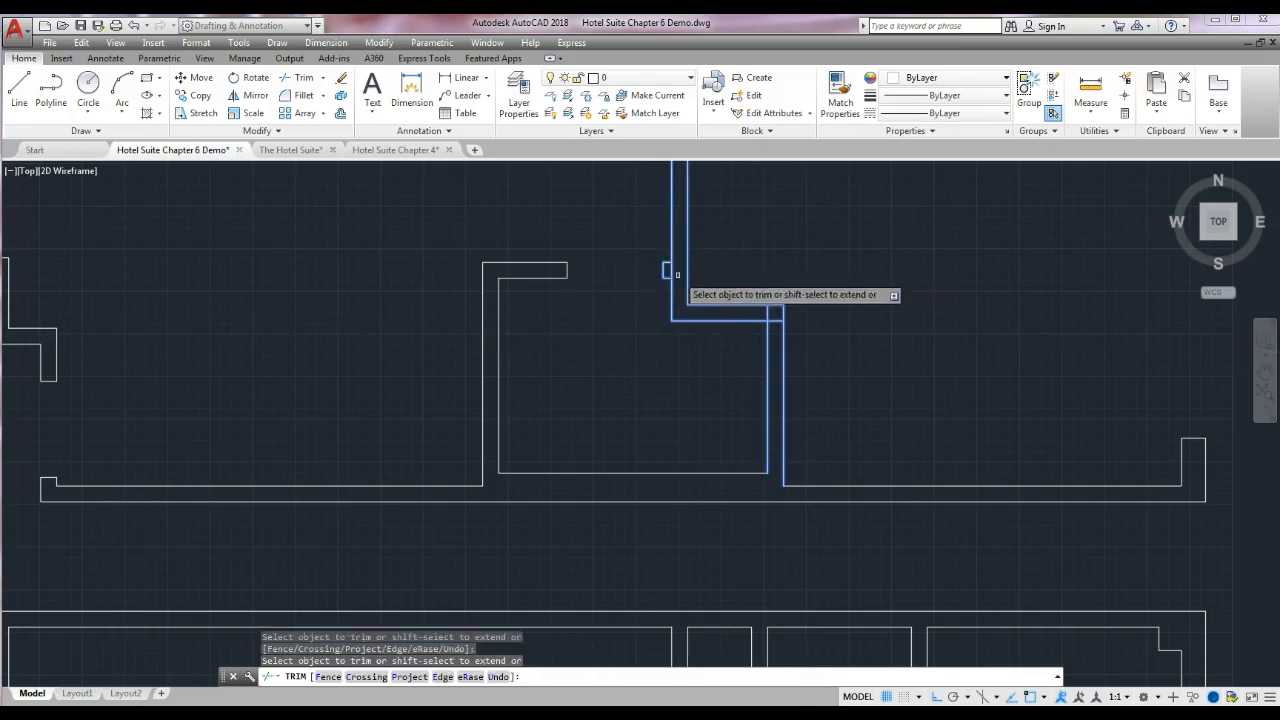
{"action": "left_click", "coordinate": [776, 319]}
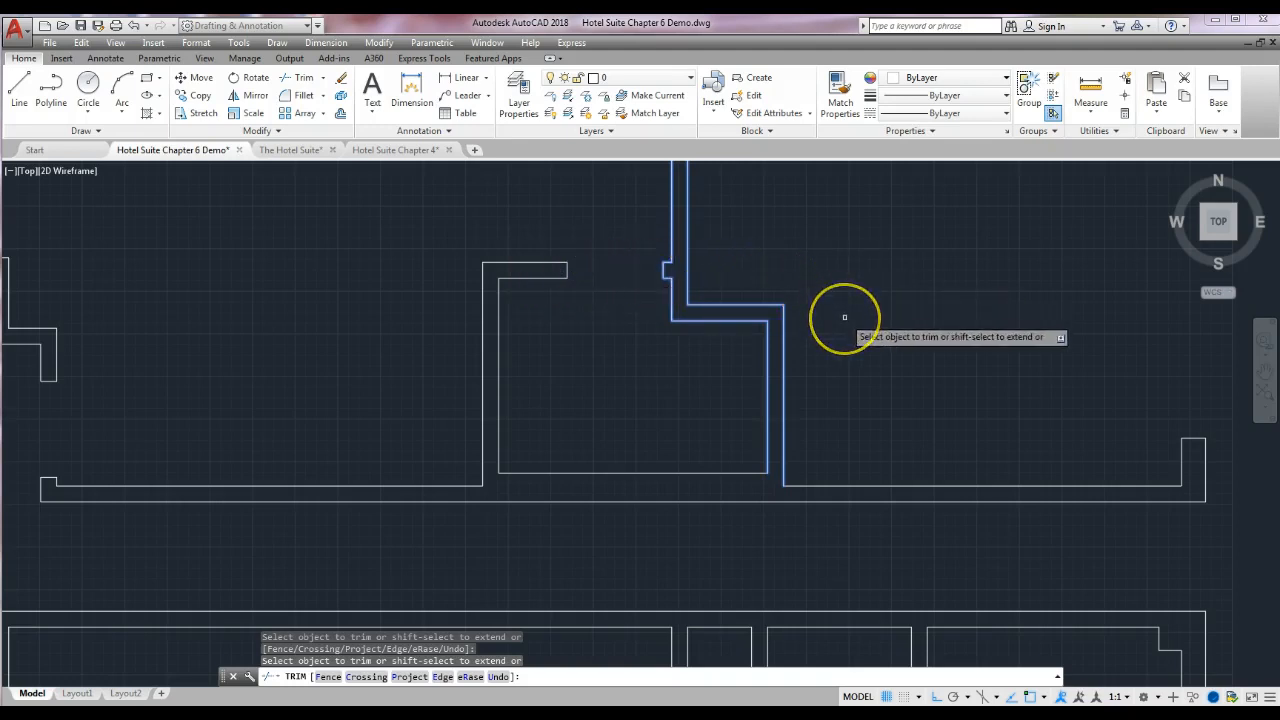
{"action": "key", "text": "Return"}
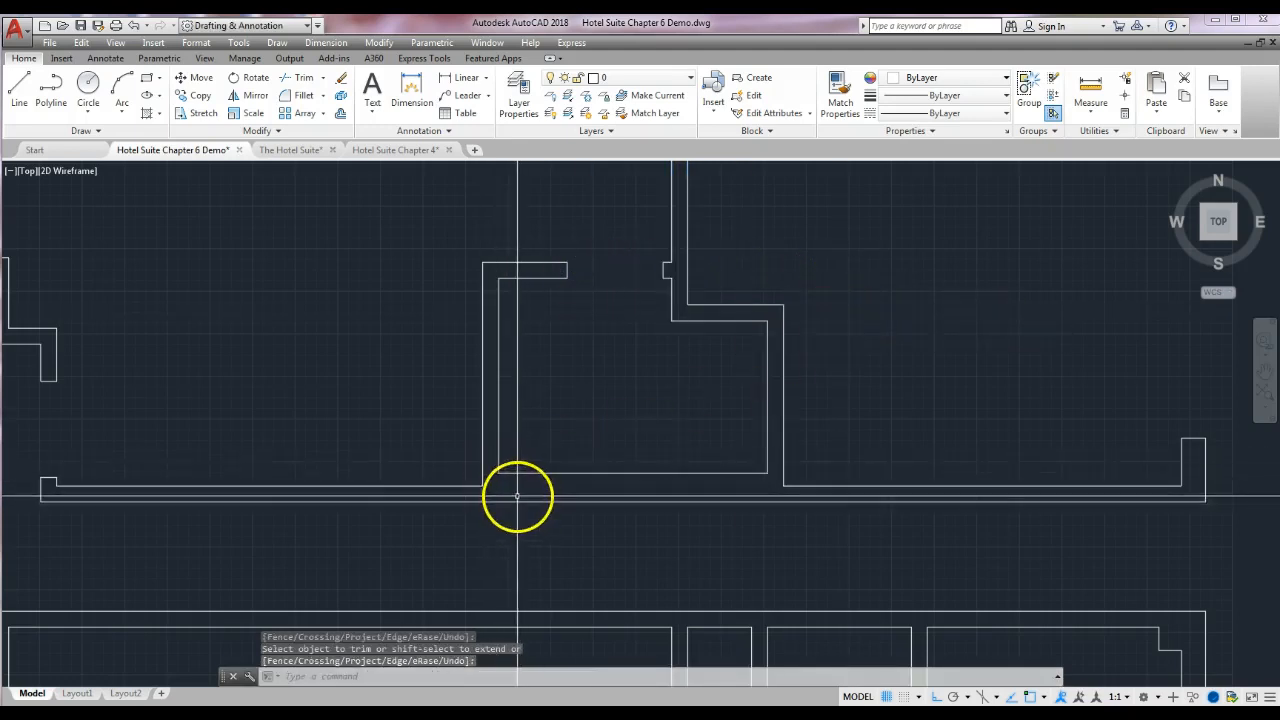
{"action": "middle_click_drag", "start_coordinate": [224, 471], "coordinate": [166, 464]}
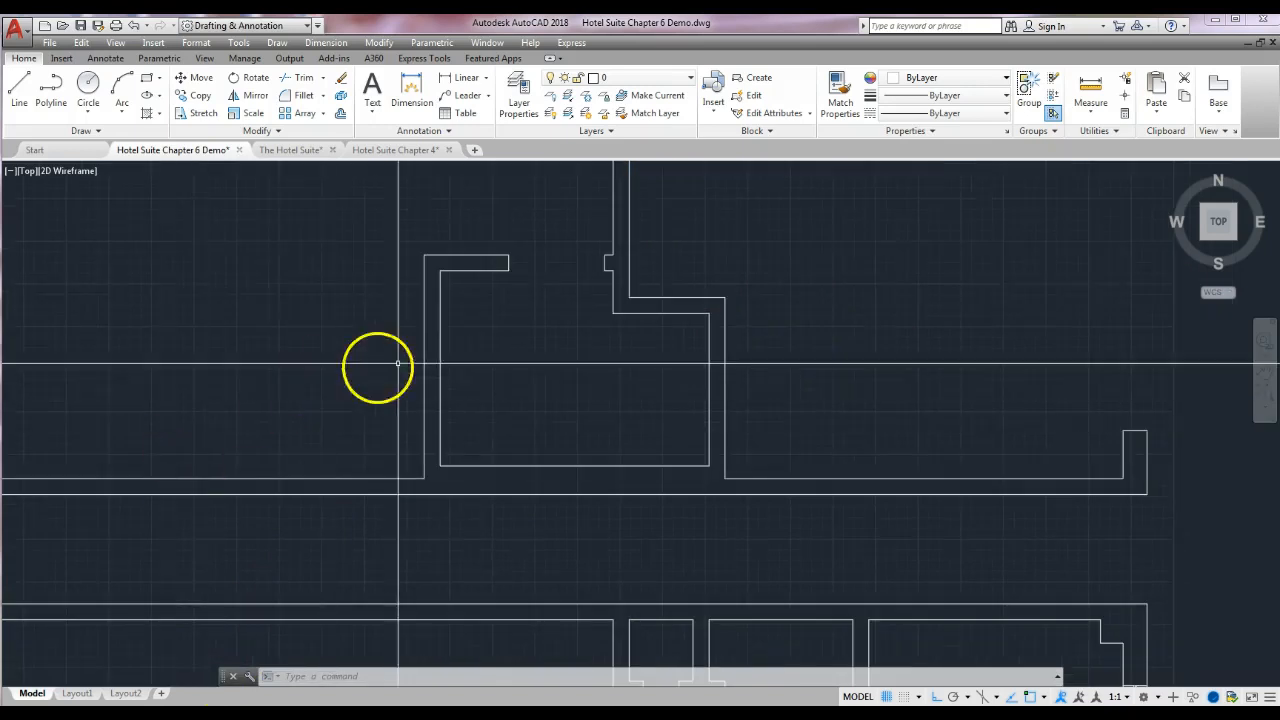
{"action": "middle_click_drag", "start_coordinate": [547, 366], "coordinate": [543, 457]}
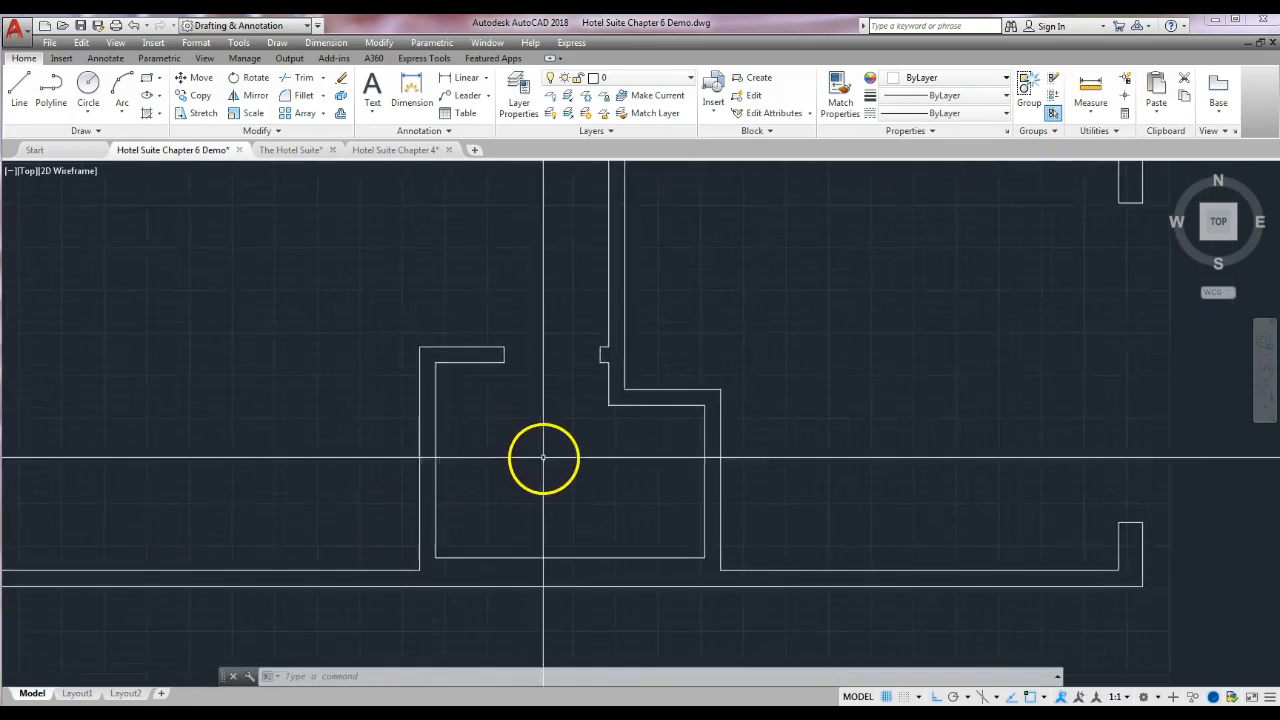
{"action": "scroll", "coordinate": [543, 437], "scroll_direction": "down", "scroll_amount": 2}
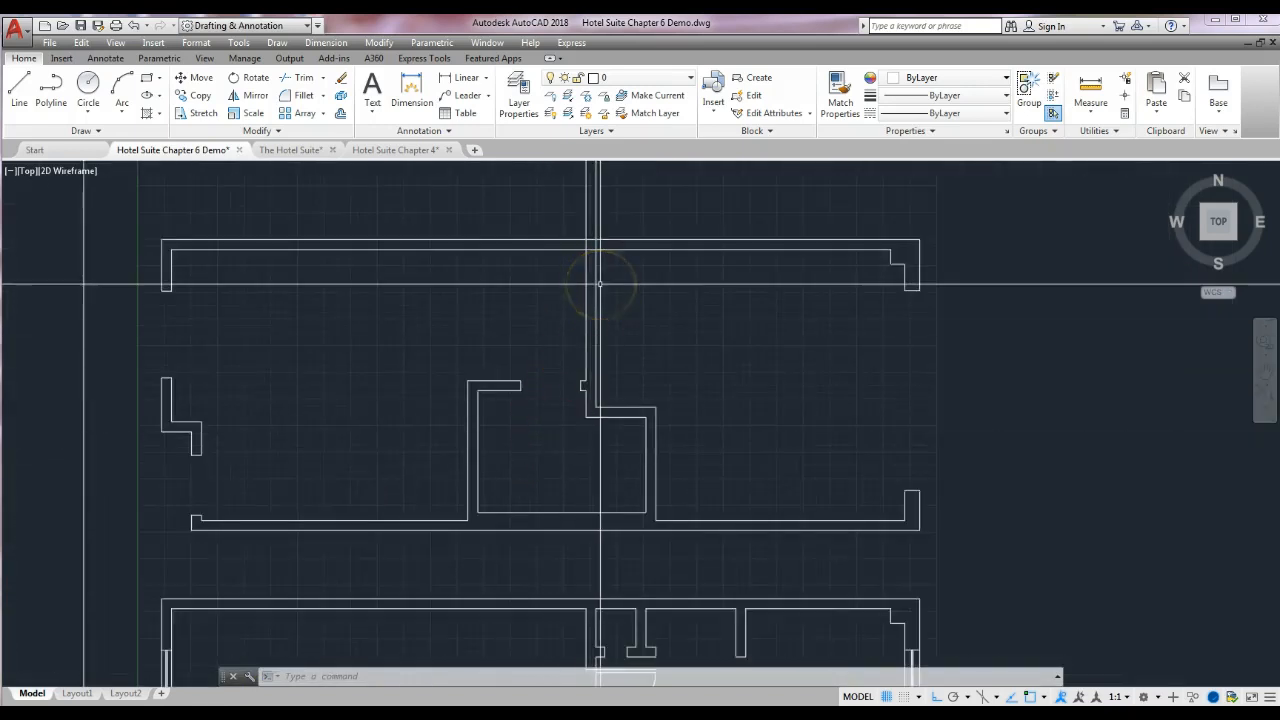